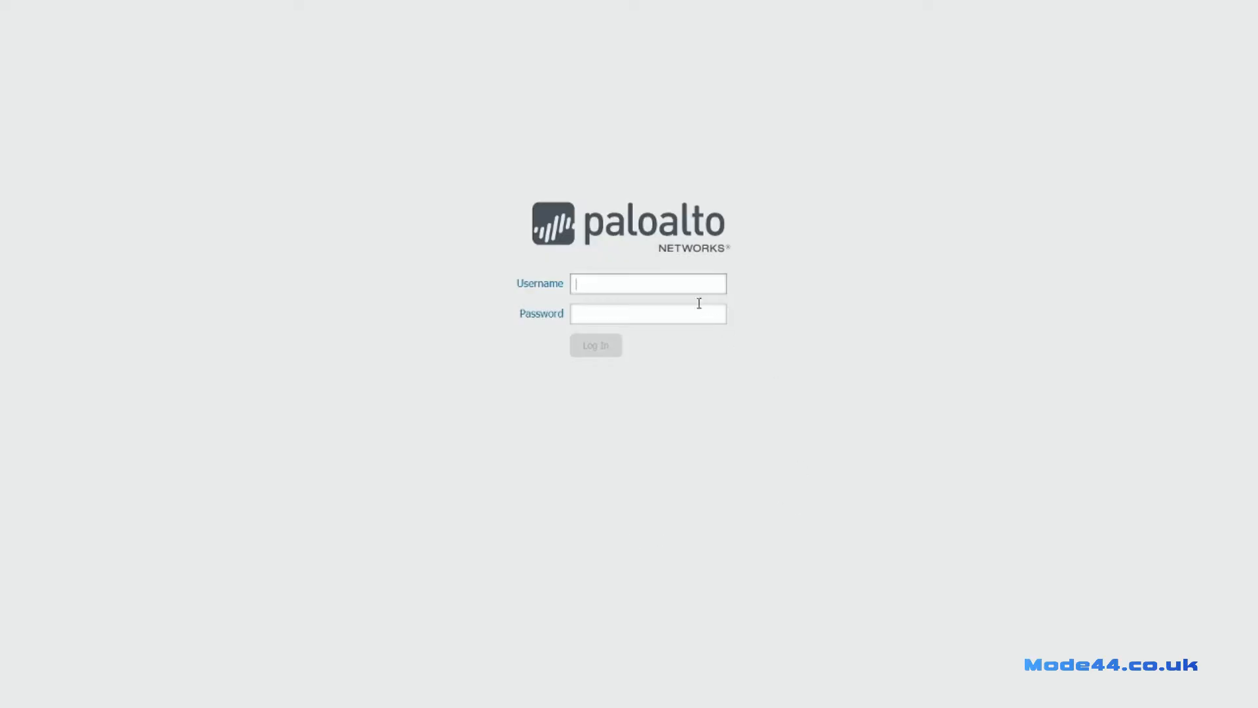
Log in to the PAN-OS web interface with the administrator username and password.
type("dmrence")
key("Tab")
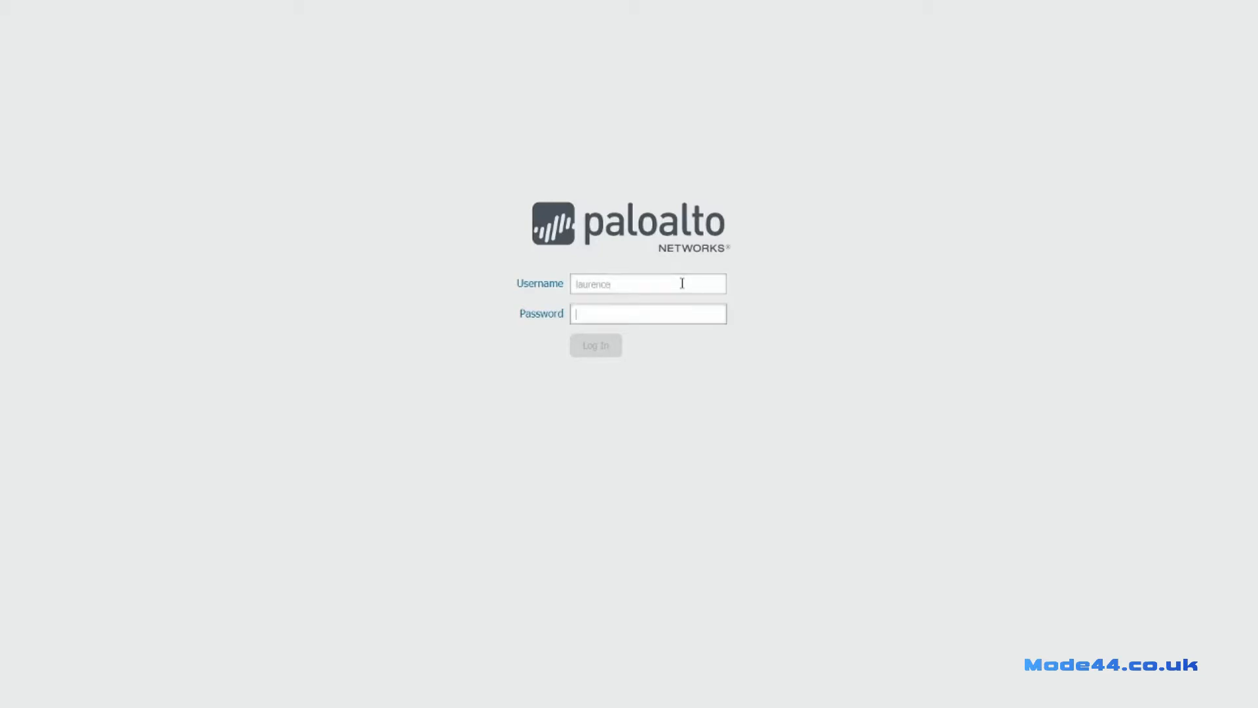
type("*****")
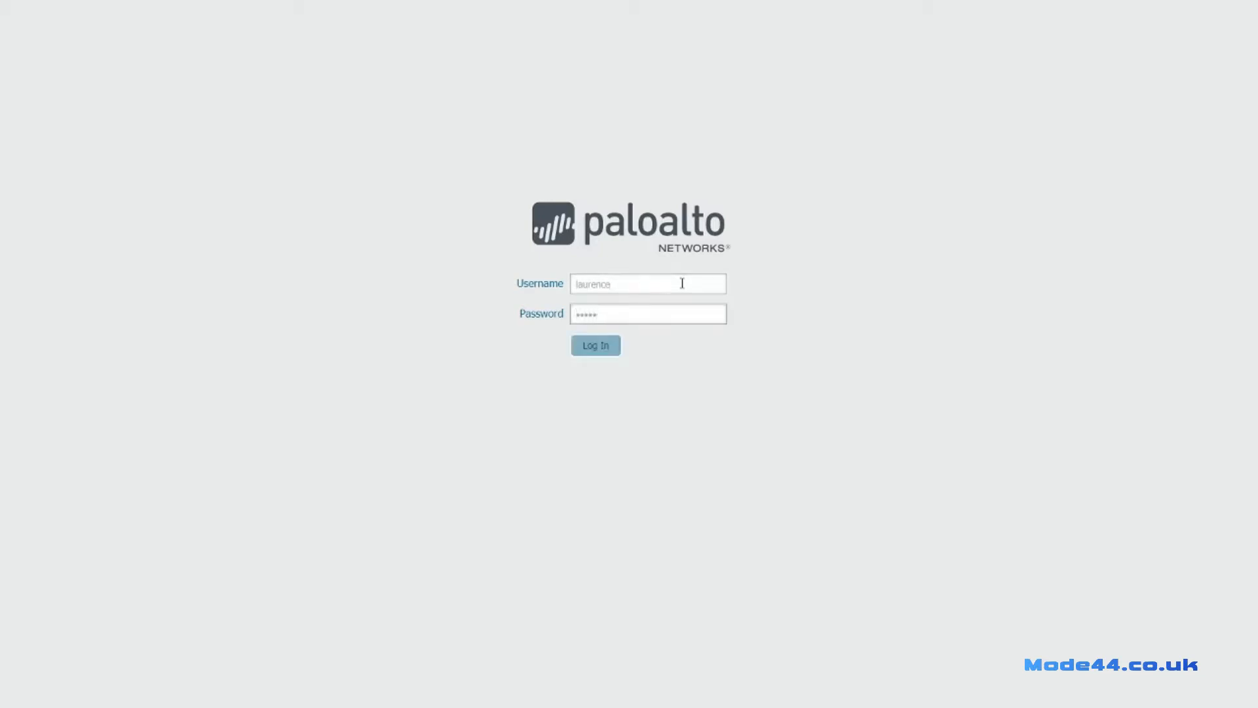
key("Return")
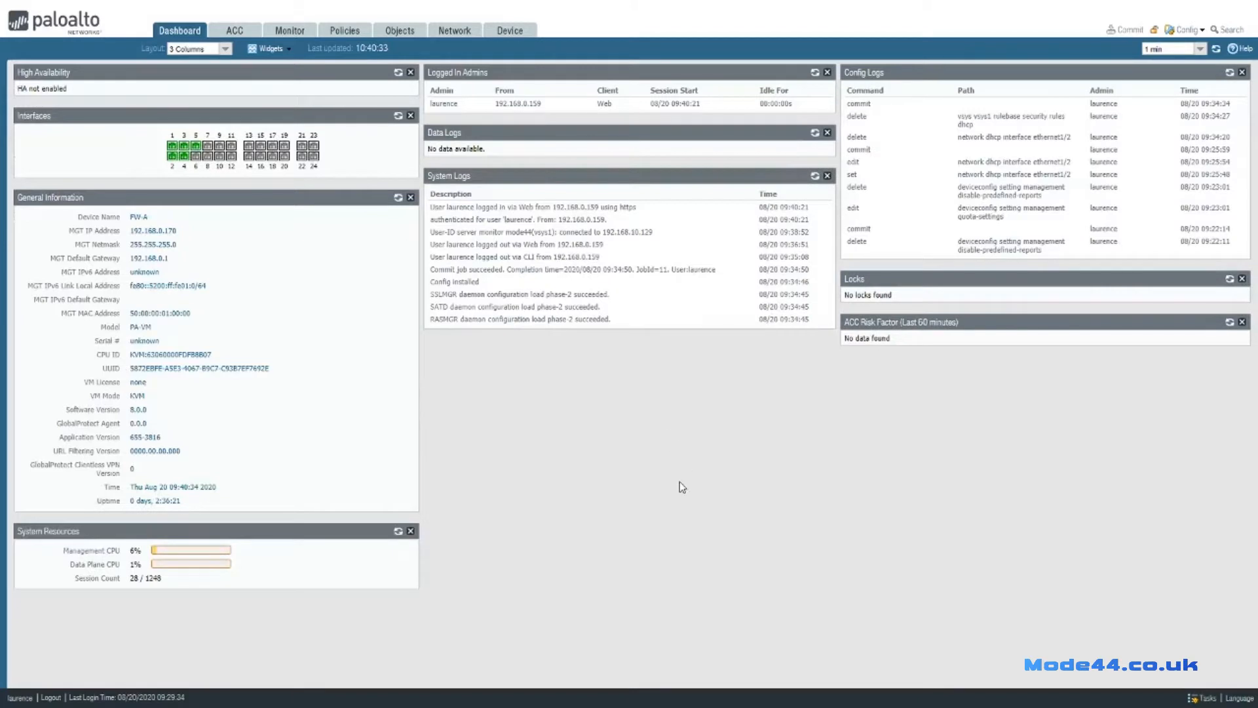
Run ipconfig in Command Prompt to show the PC's released IP configuration.
mouse_move(656, 6)
left_click(452, 319)
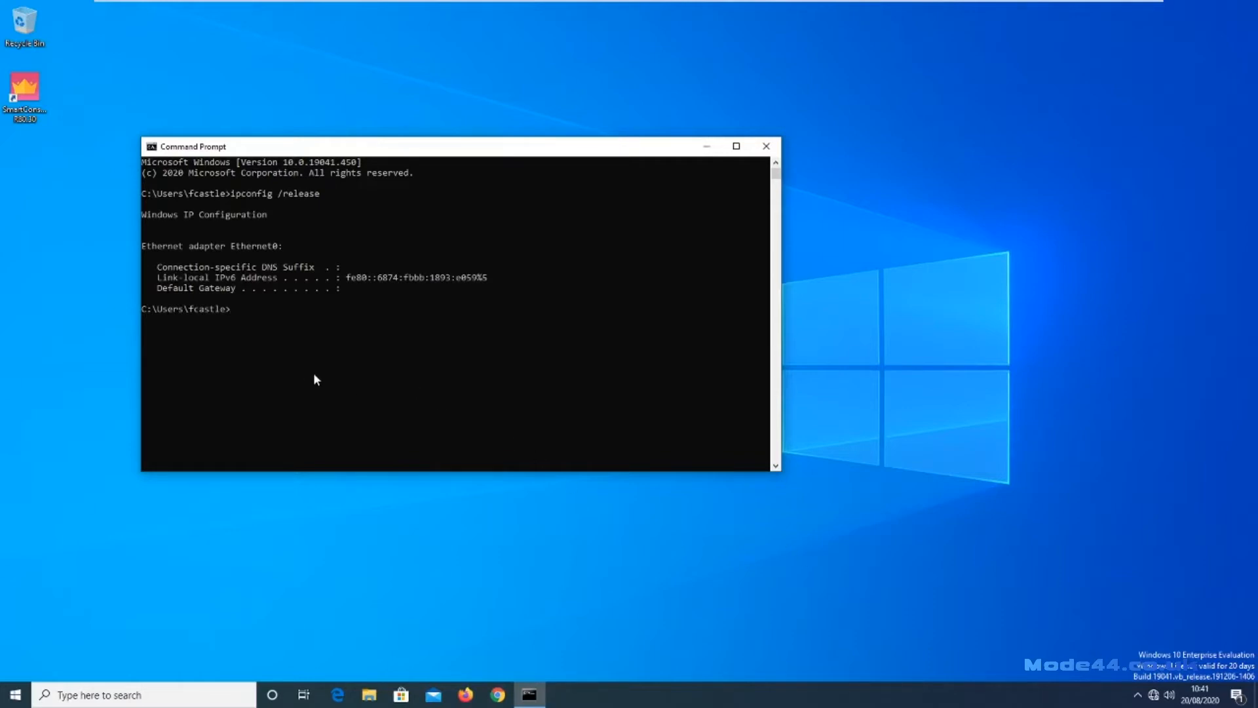
type("ipconfig")
key("Return")
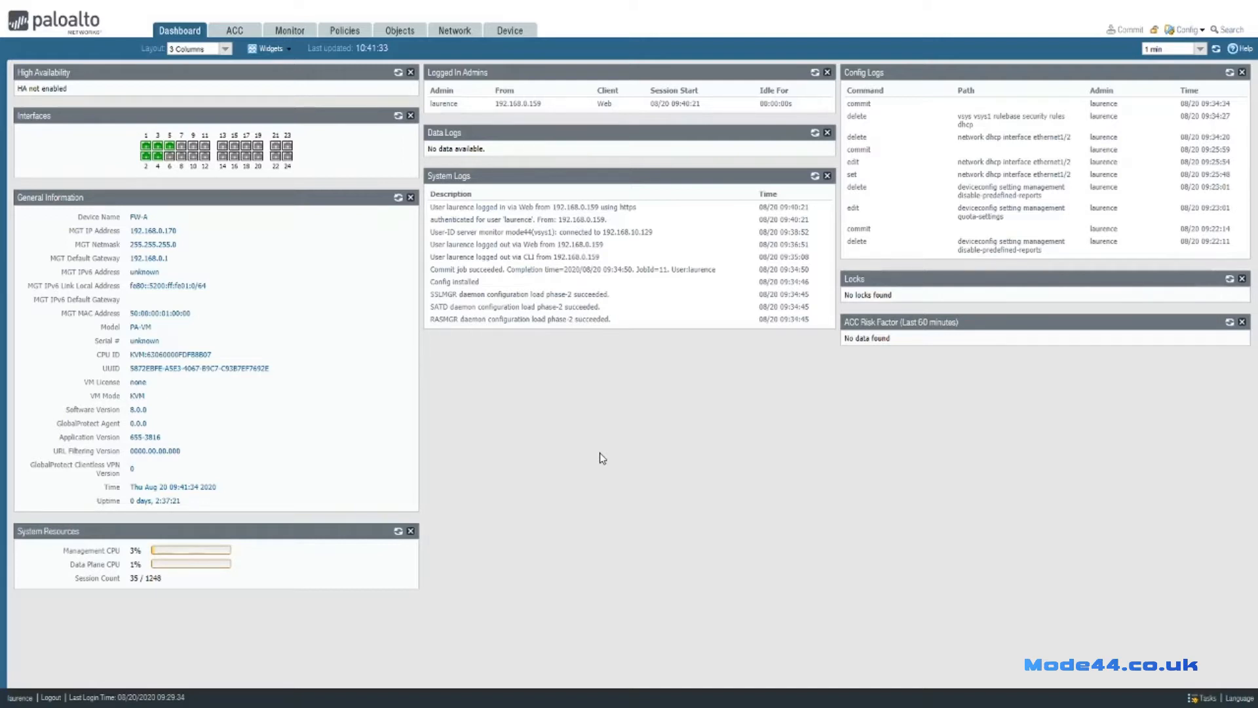
Under Network, check the Interfaces list, then add a new DHCP server entry.
left_click(464, 36)
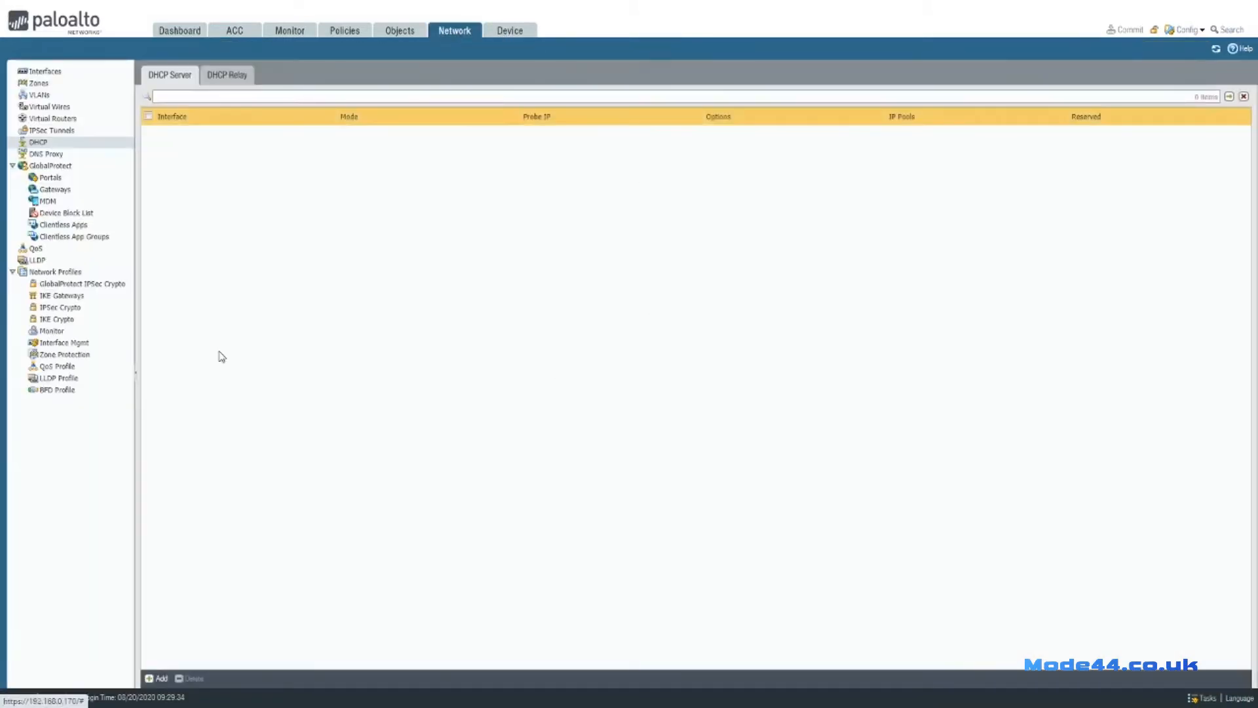
left_click(54, 72)
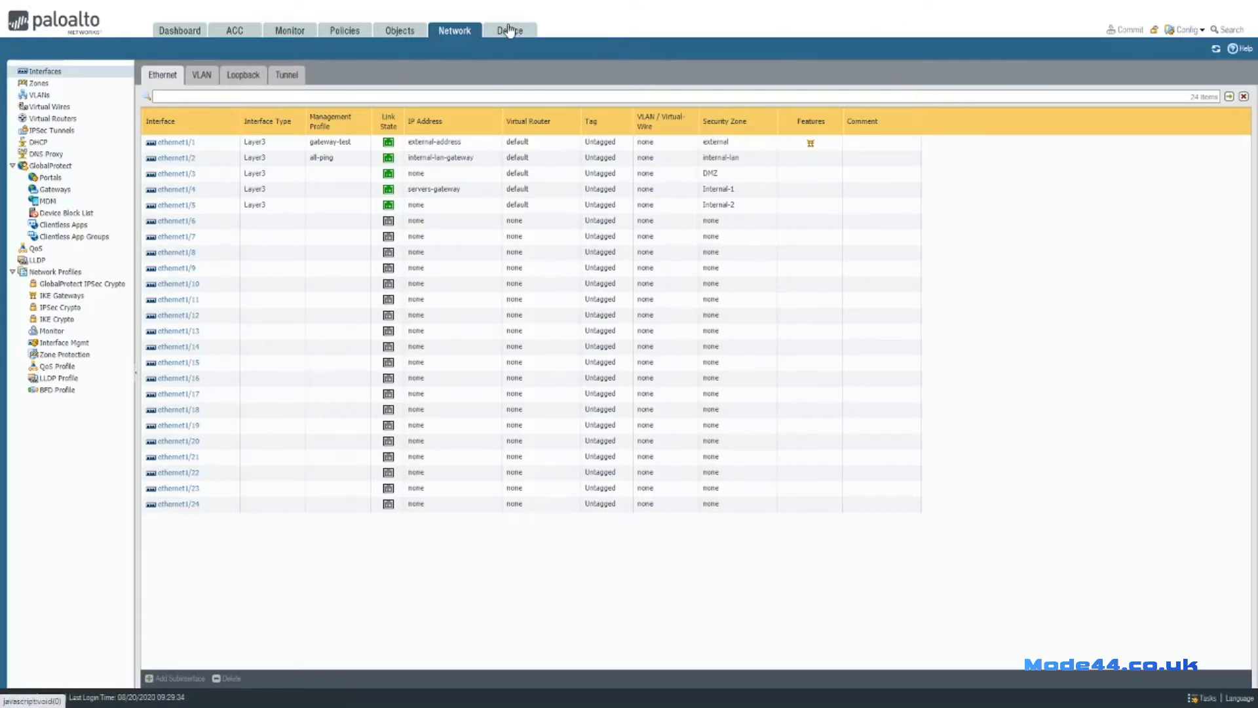
left_click(39, 143)
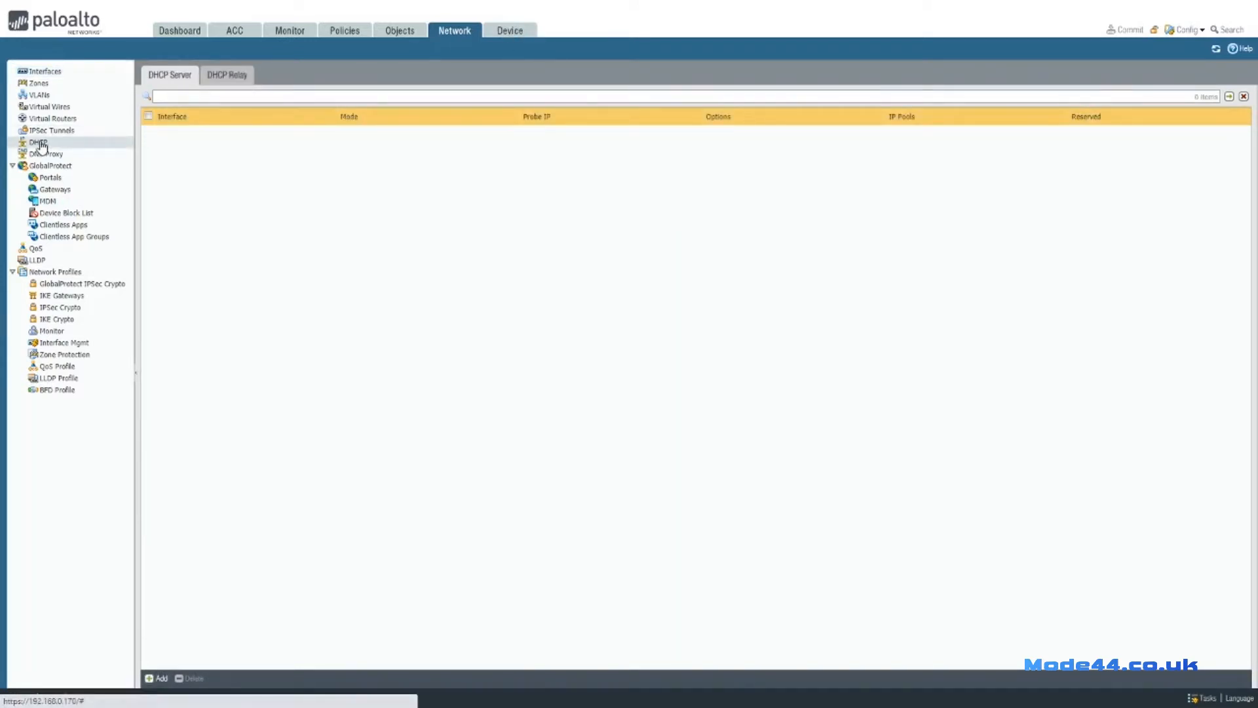
left_click(157, 679)
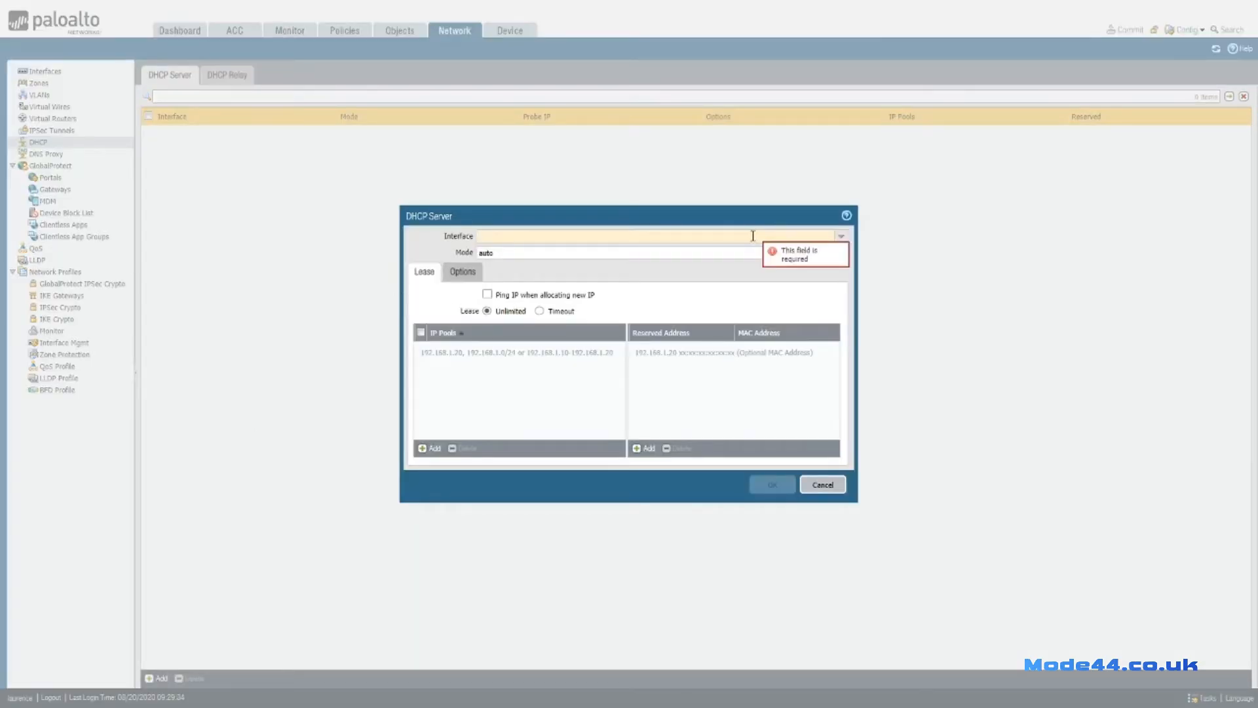
Serve DHCP on ethernet1/2 in enabled mode, pinging before allocating, with a 1-day lease timeout.
left_click(840, 236)
left_click(524, 261)
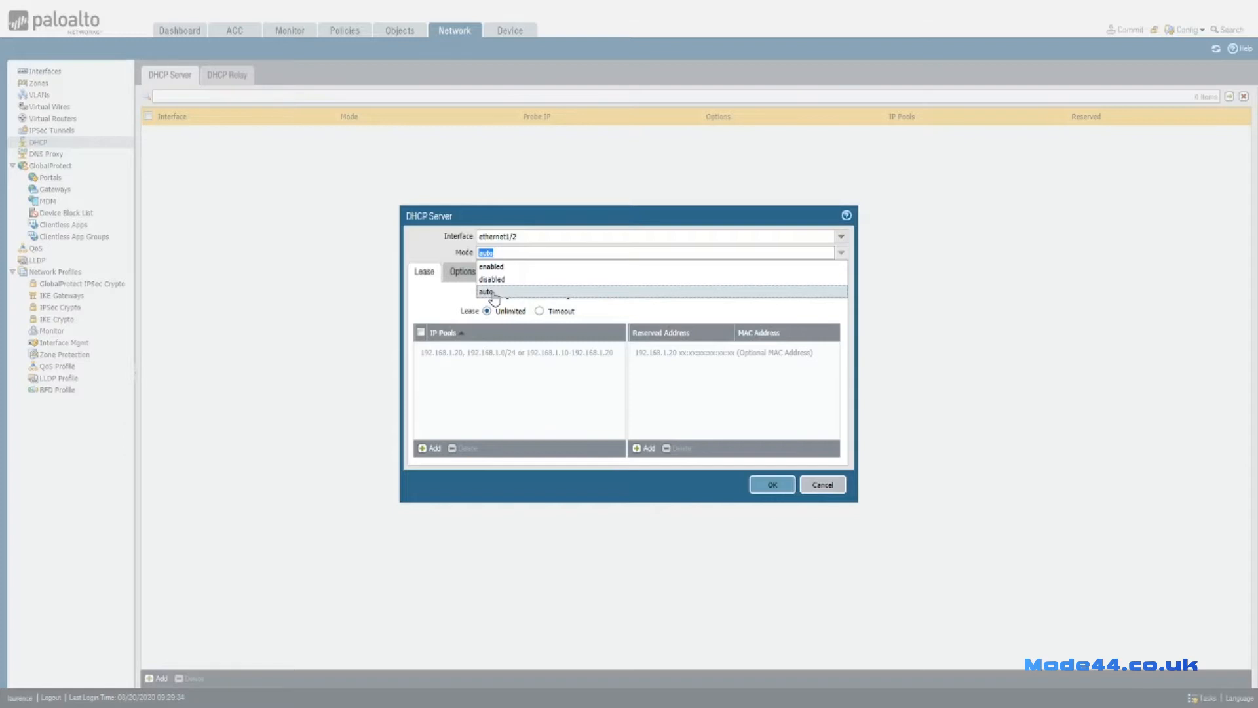
left_click(492, 267)
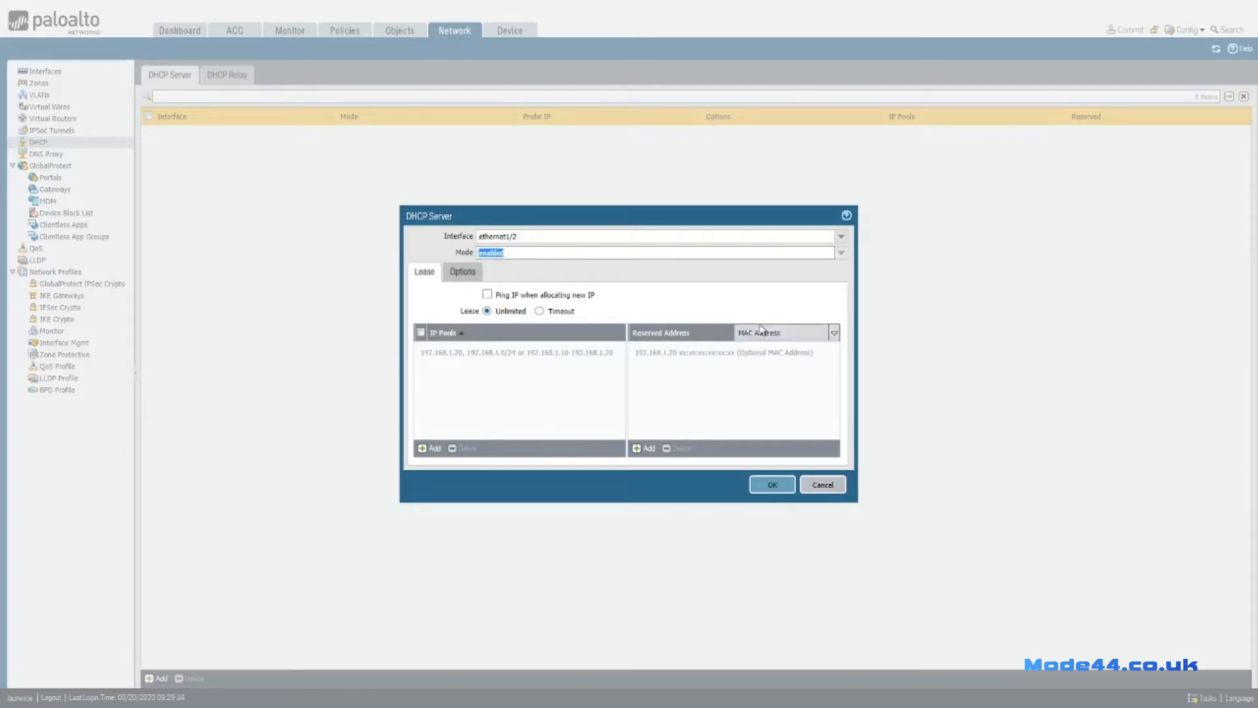
left_click(486, 295)
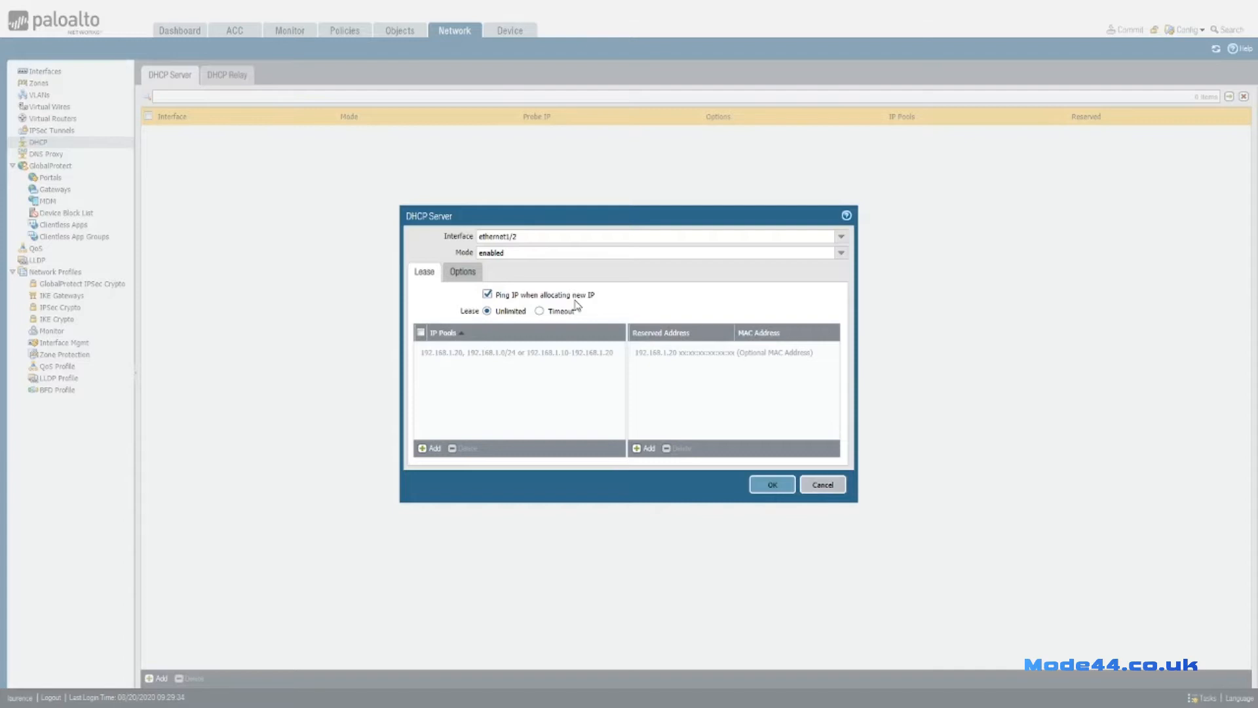
left_click(545, 314)
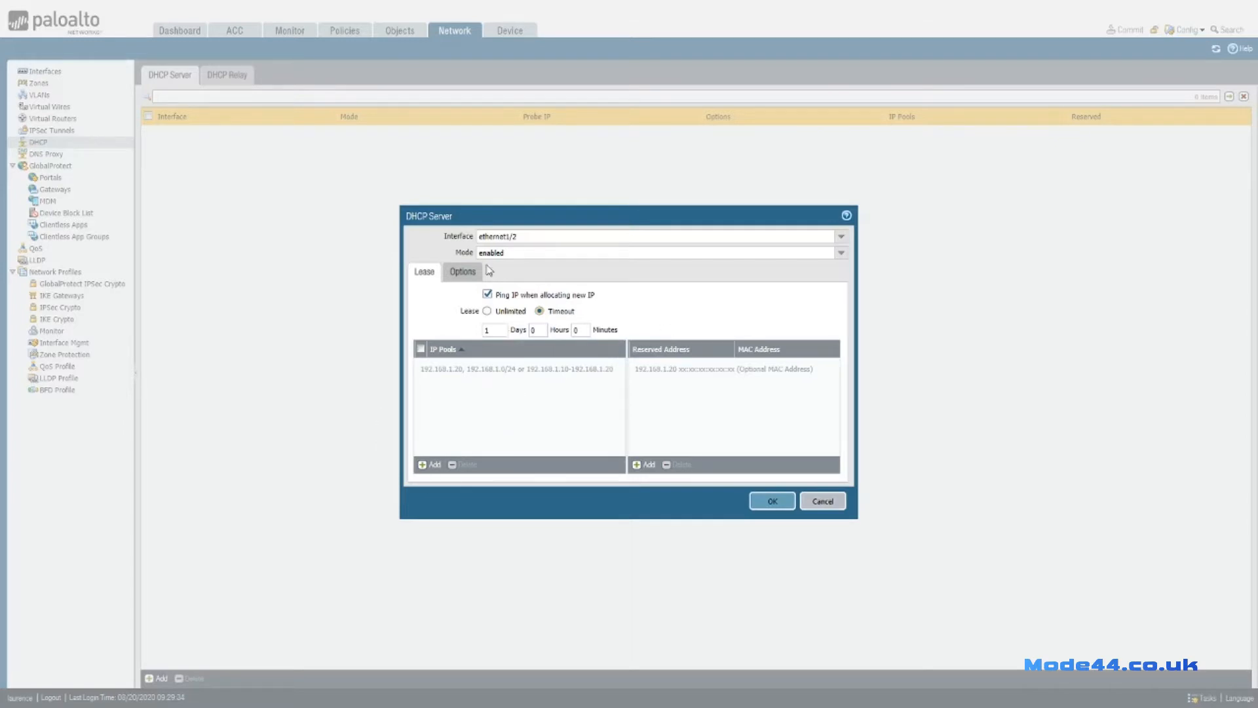
Add the IP pool 10.10.0.11-10.10.0.110 and bring up the DHCP Options tab.
left_click(431, 464)
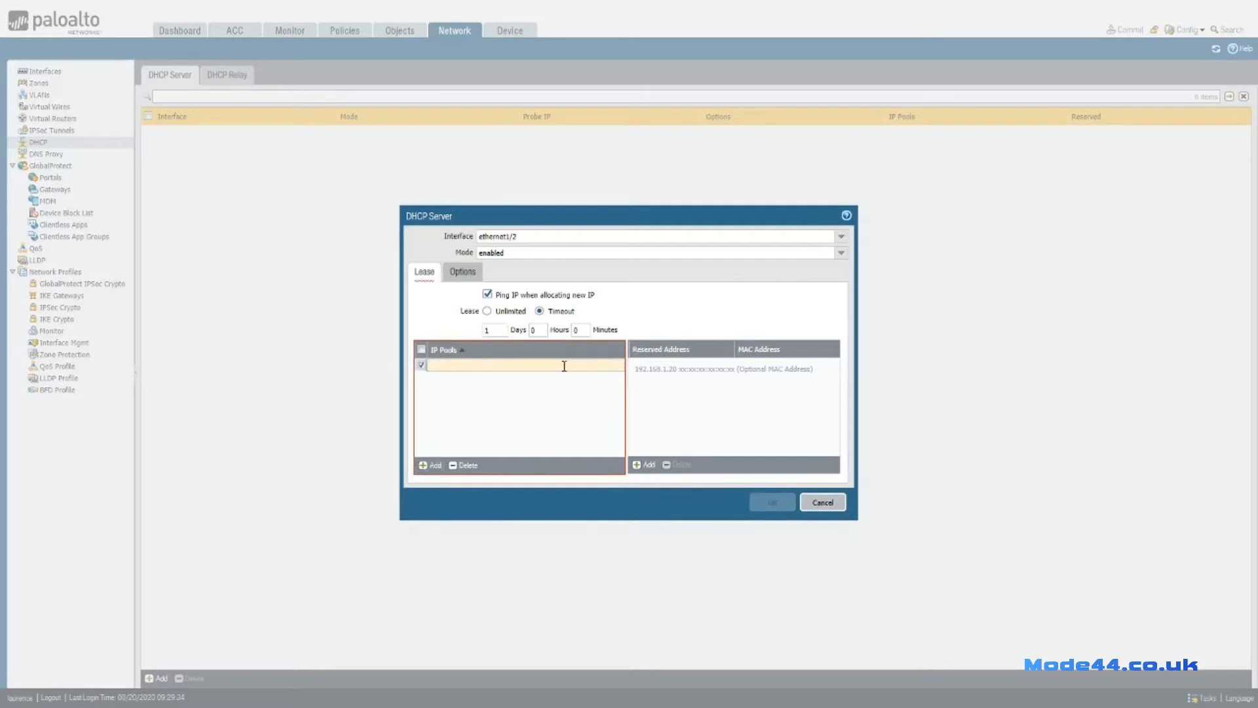
type("10.10.0.")
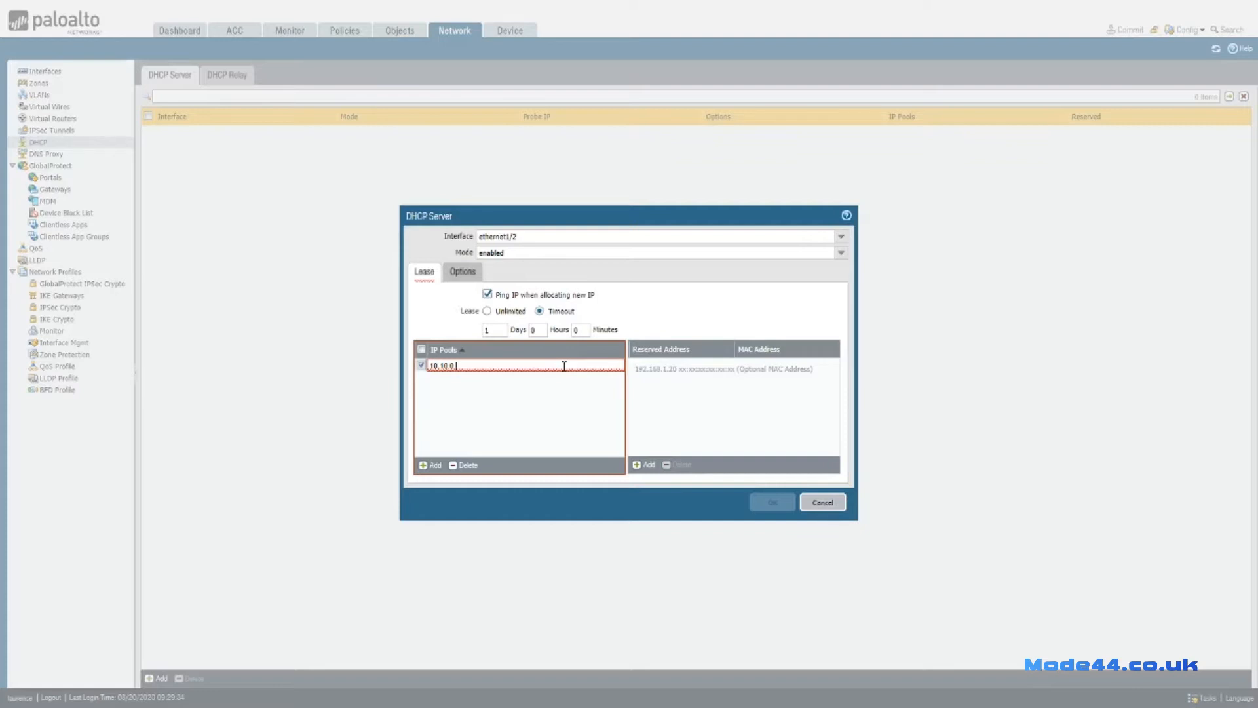
type(".10.0.11-10.10.0.11")
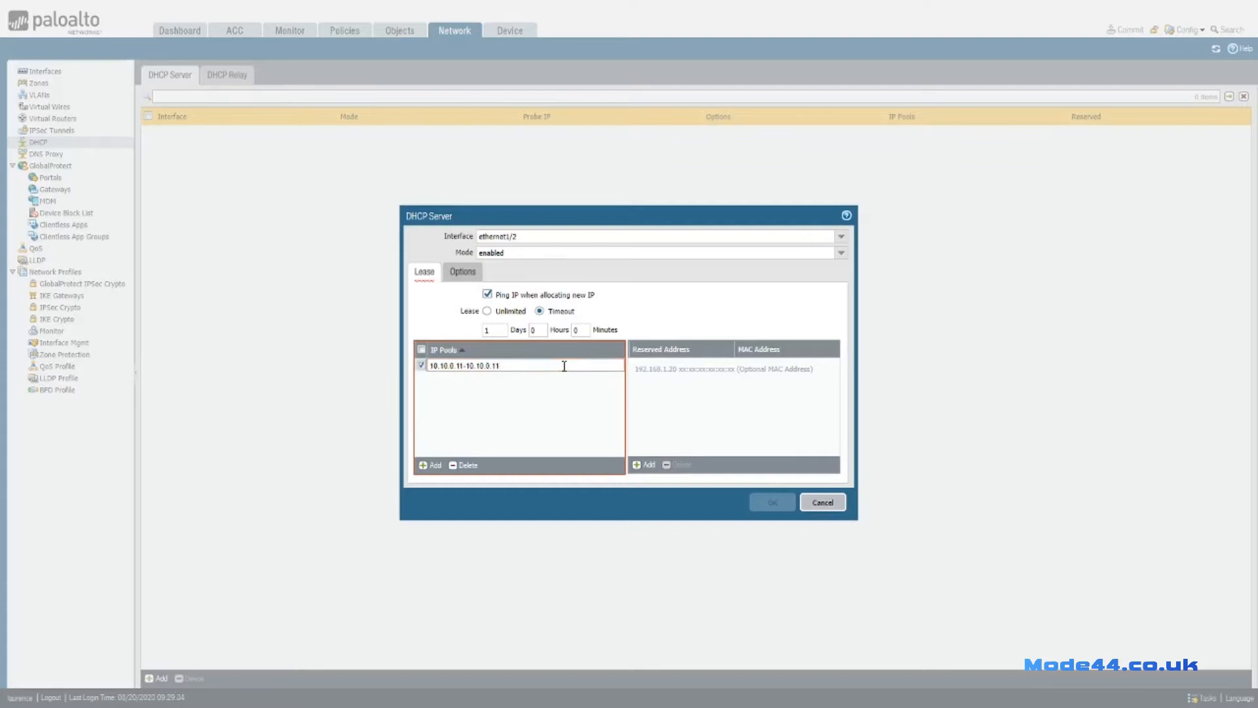
key("BackSpace")
type("00")
left_click(524, 414)
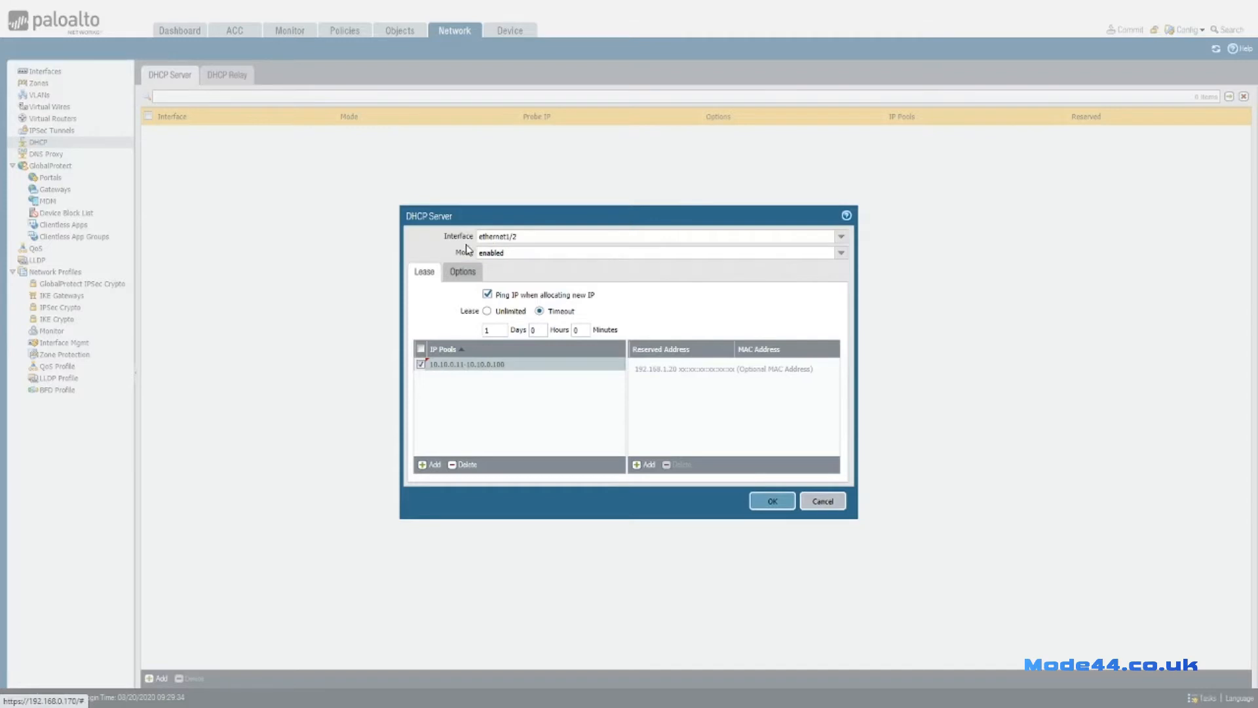
left_click(463, 272)
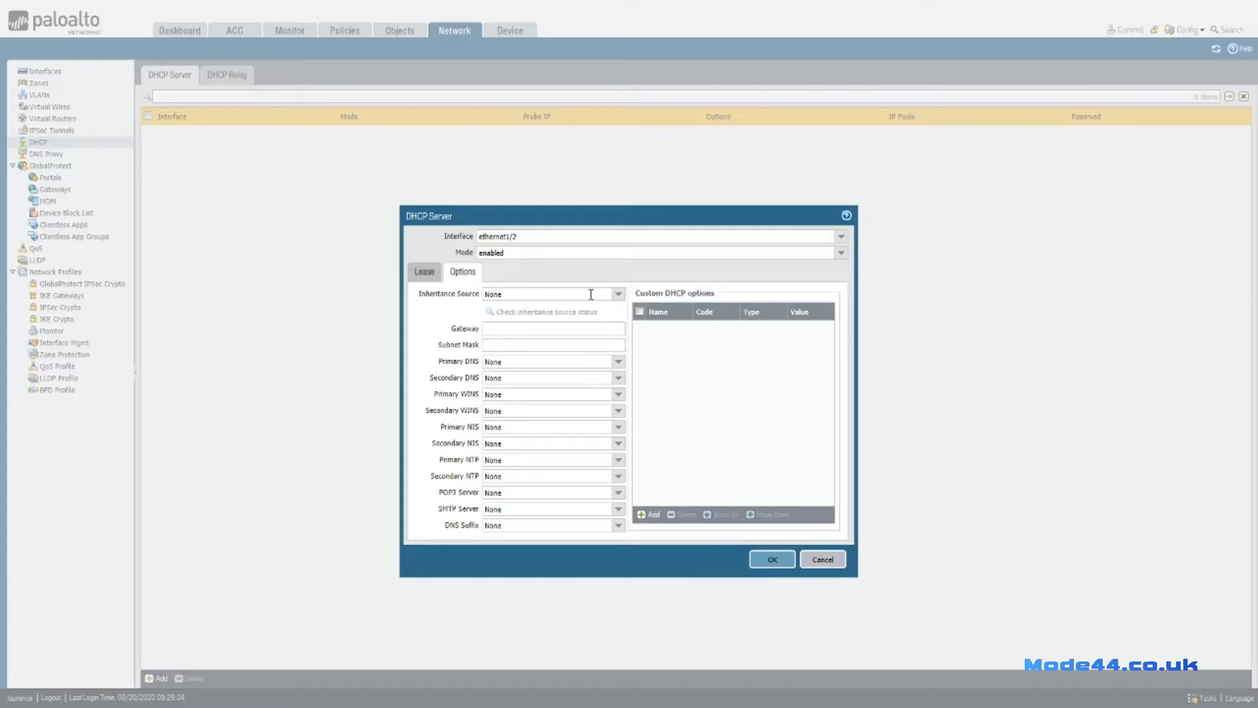
Keep inheritance source None and set gateway 10.10.0.1 with subnet mask 255.255.255.0.
left_click(618, 297)
left_click(619, 306)
left_click(558, 327)
type("10.10.0.1")
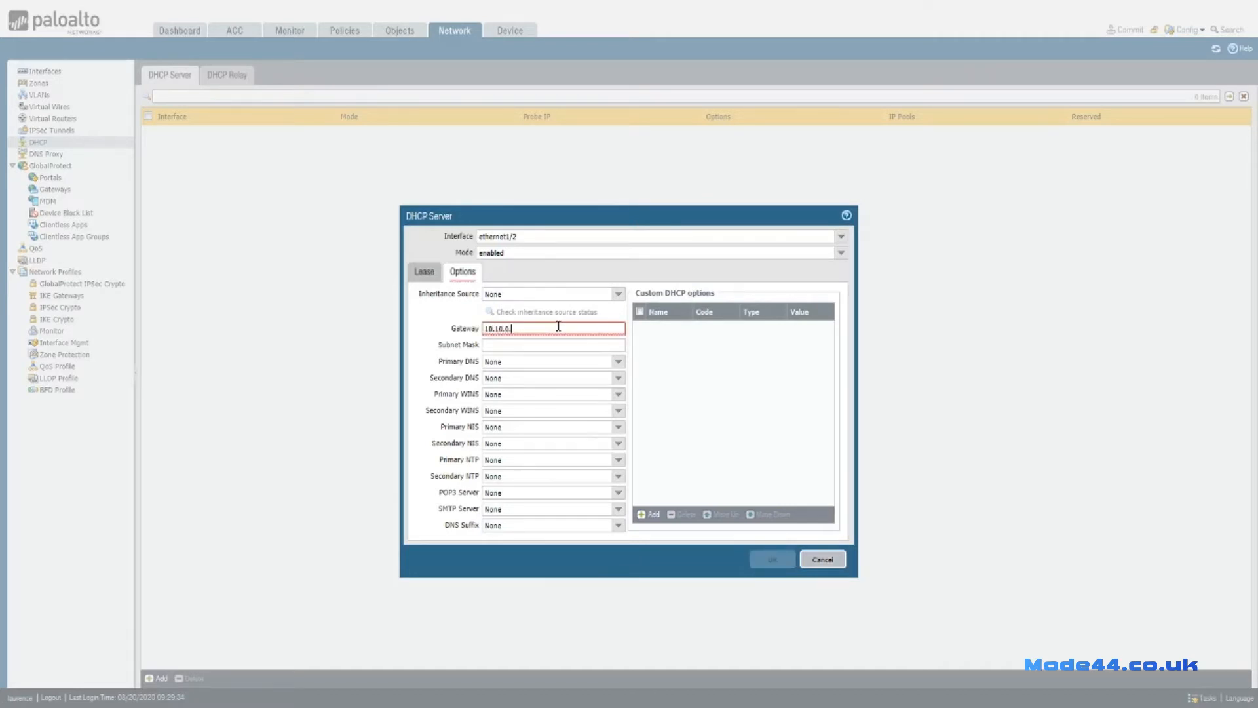
left_click(563, 344)
type("255.255.2")
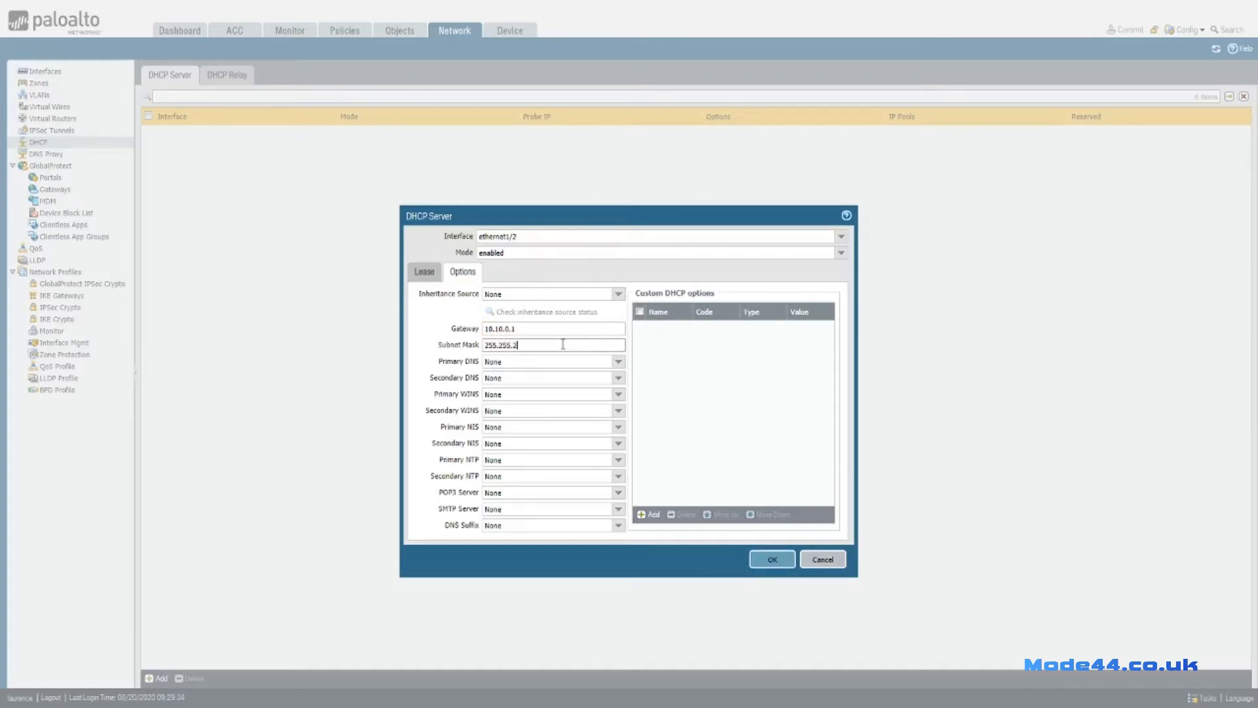
type("55.0")
Set DNS servers 192.168.10.129 and 8.8.8.8, DNS suffix mode44.local, then add a custom option.
left_click(527, 361)
type("192.168.10.129")
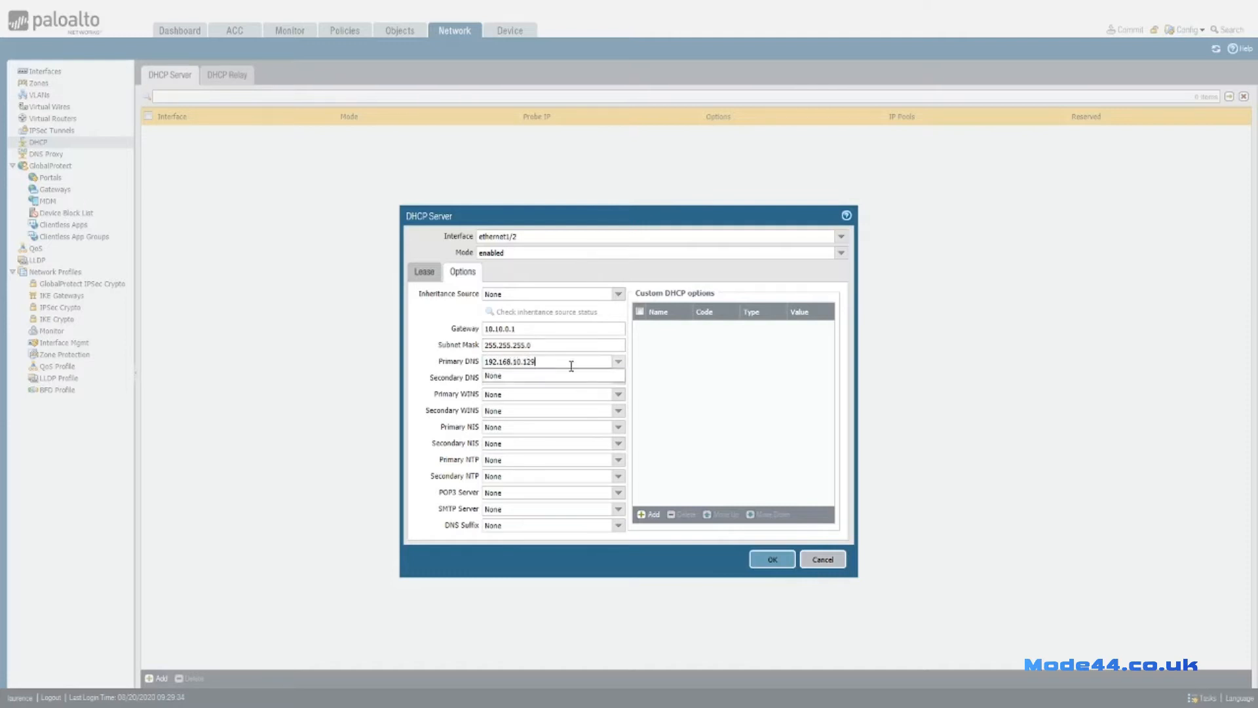
left_click(514, 377)
left_click(511, 362)
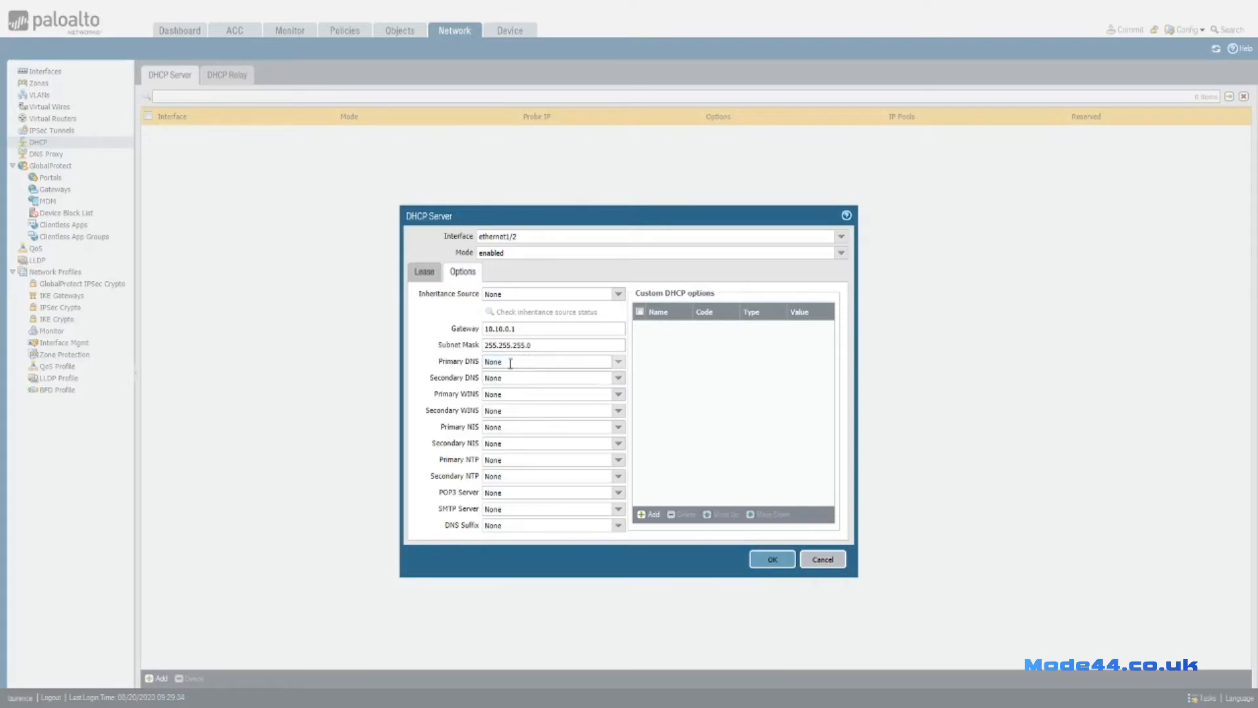
key("BackSpace")
key("BackSpace")
type("192.168")
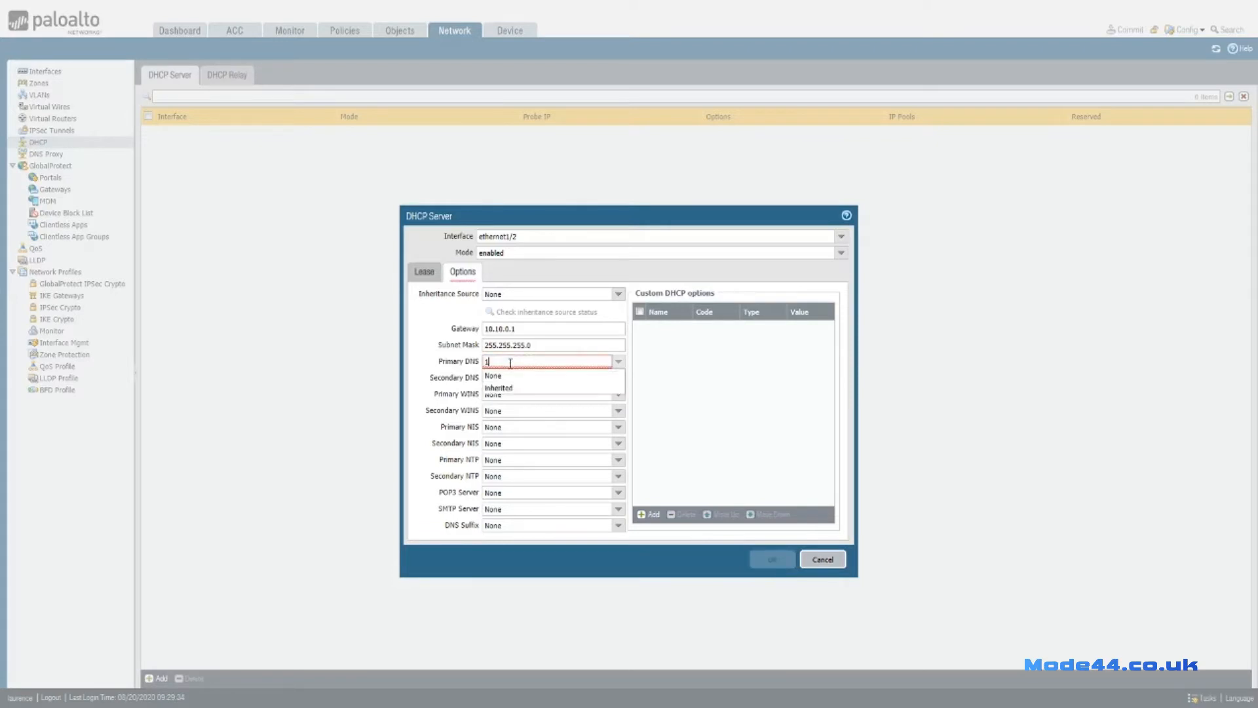
type(".10.129")
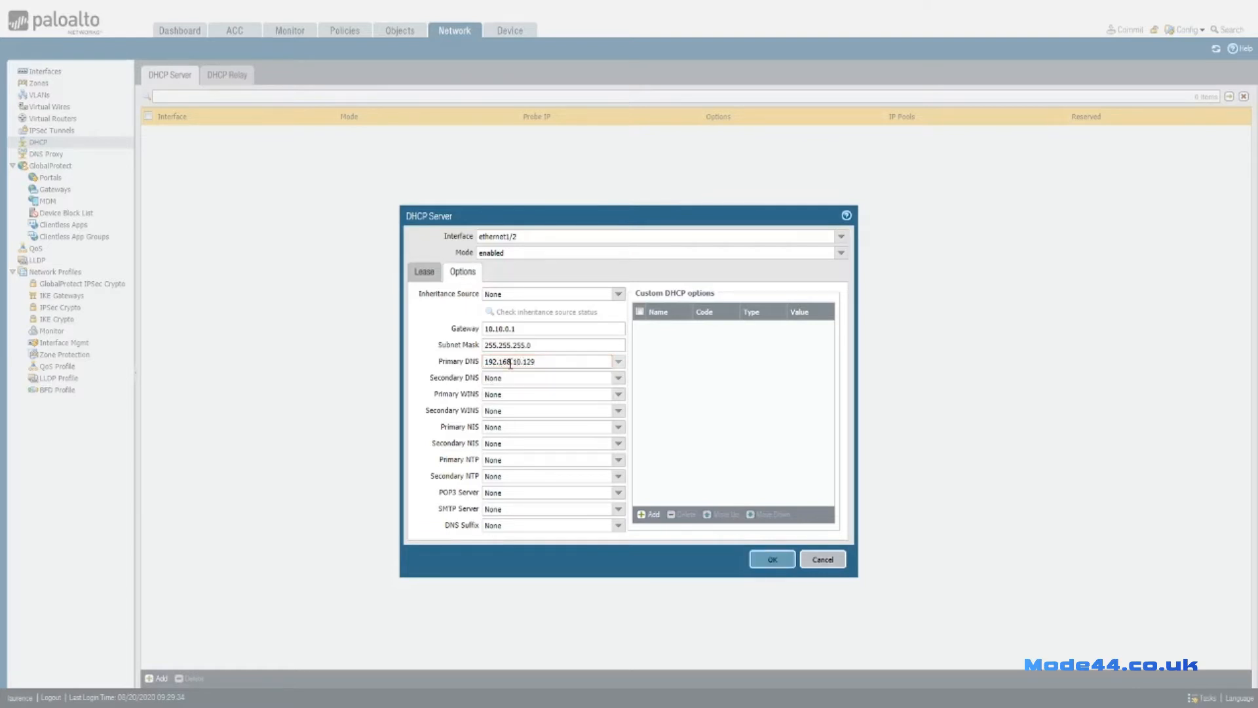
left_click(521, 379)
type("8.8.8.8")
left_click(514, 525)
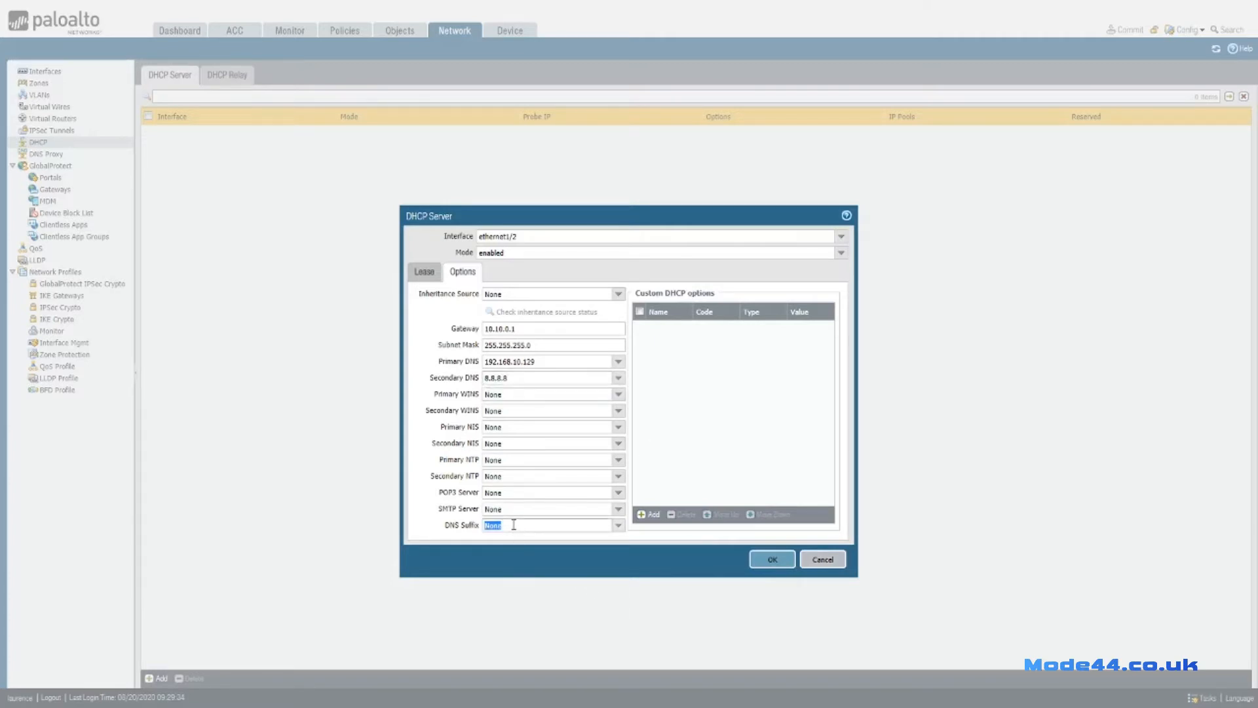
type("mode44.local")
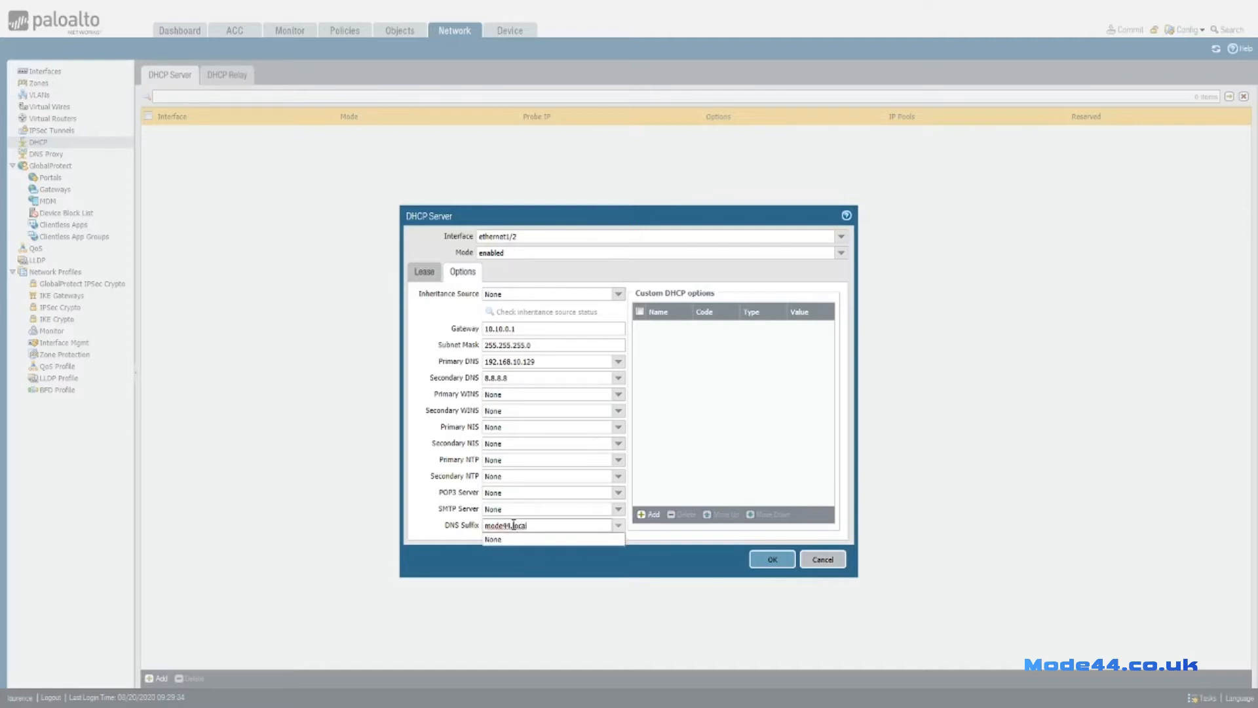
left_click(533, 459)
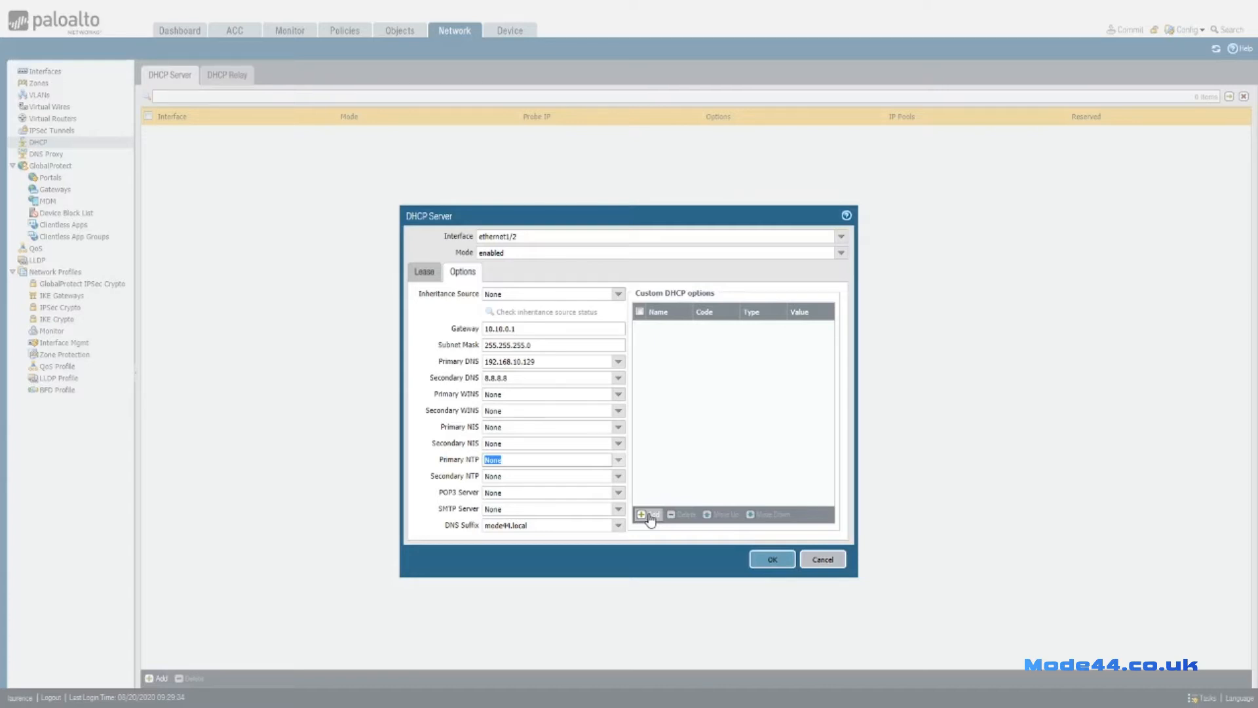
left_click(650, 515)
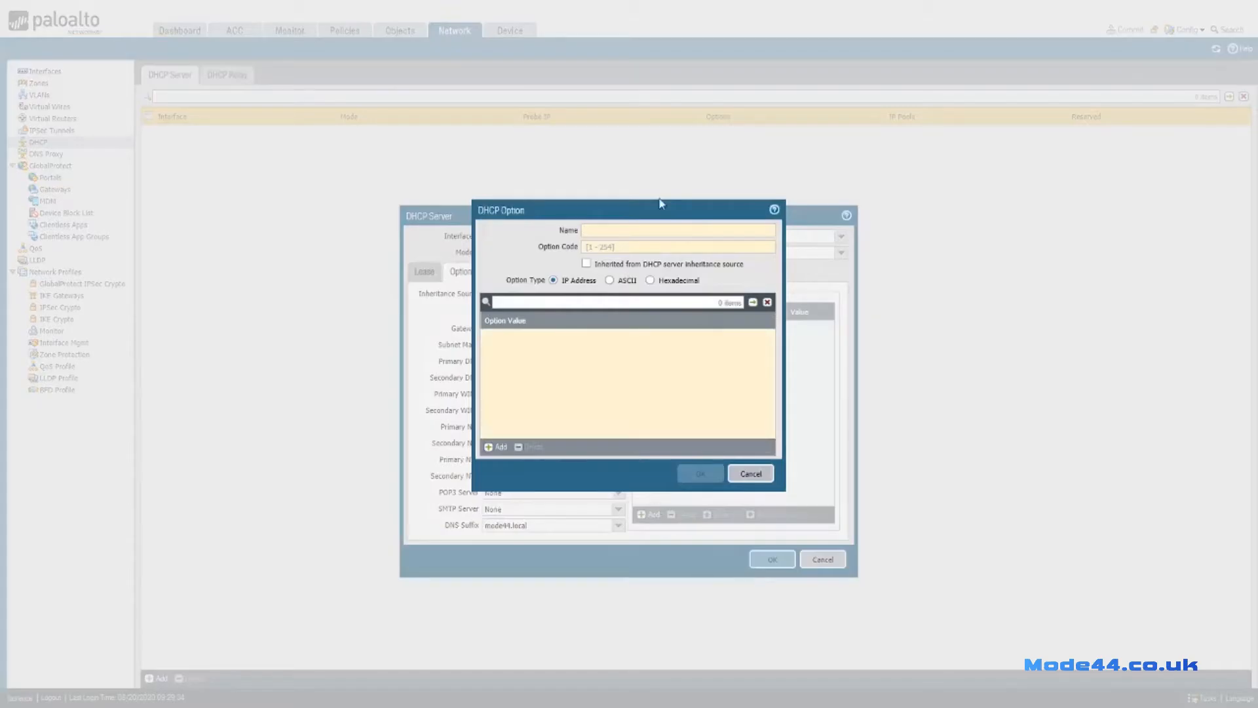
Name the custom option 'telephone' with option code 10 and add one empty value row.
left_click(633, 229)
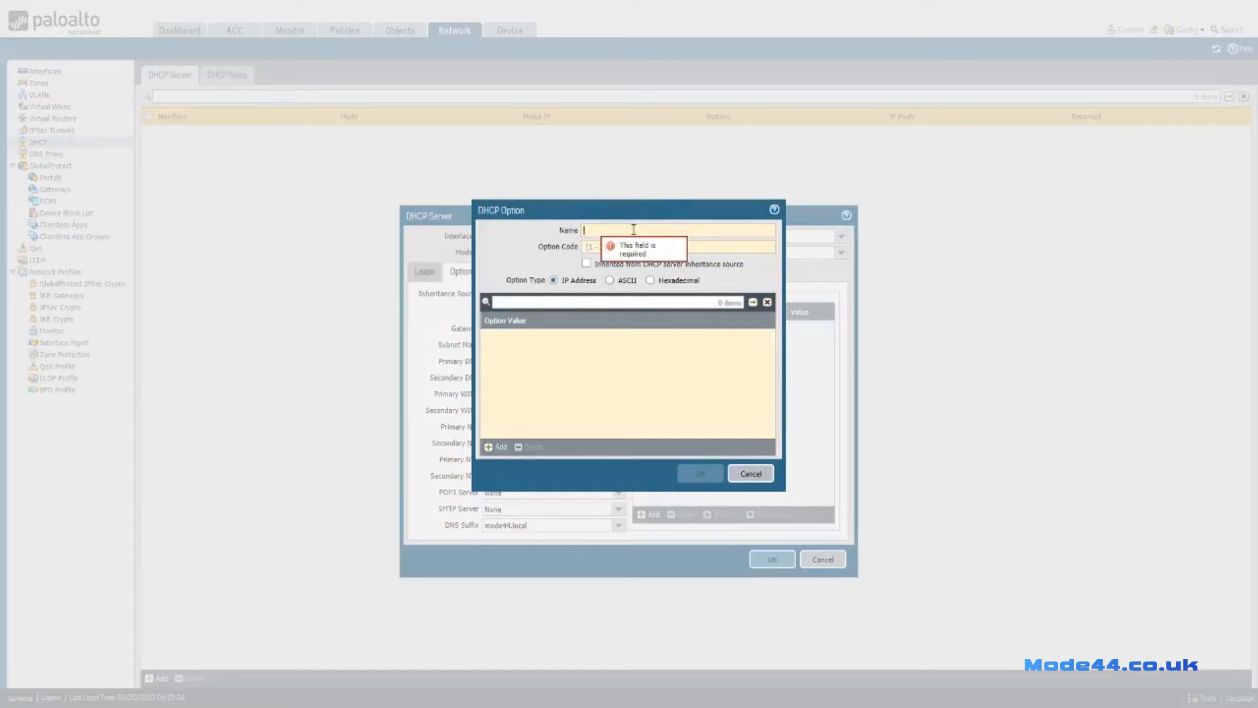
type("telephone")
left_click(632, 246)
type("10")
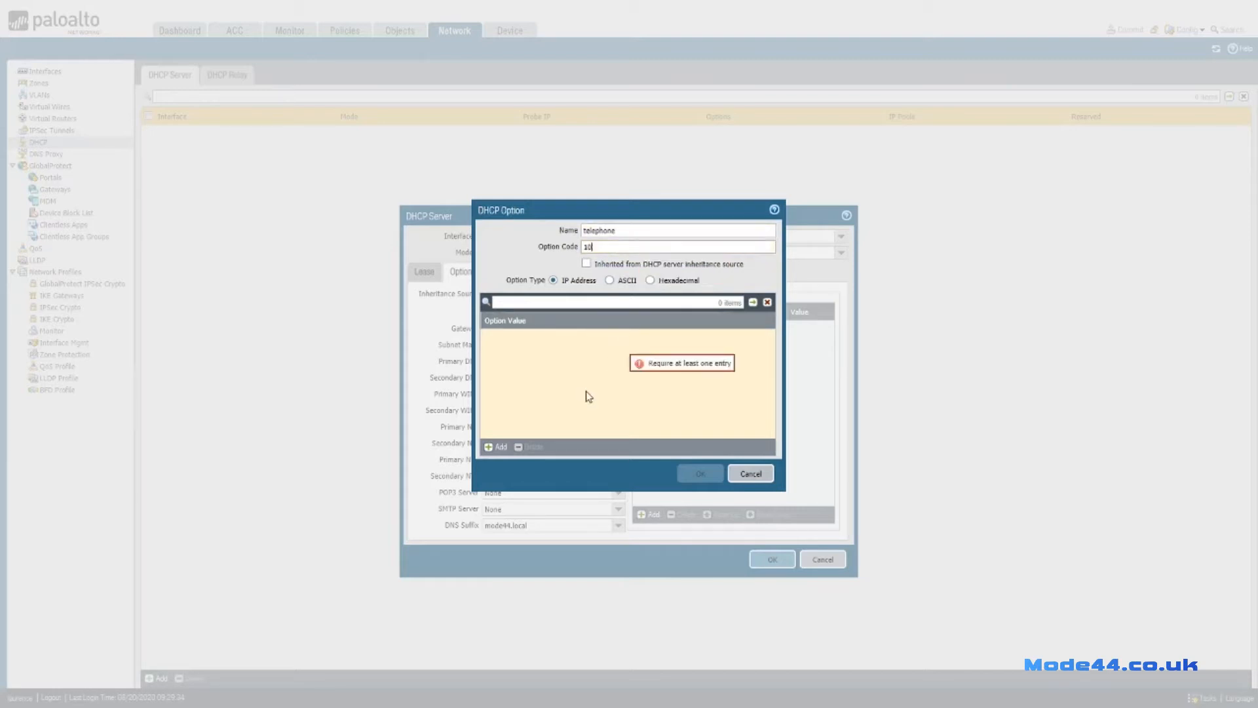
left_click(545, 396)
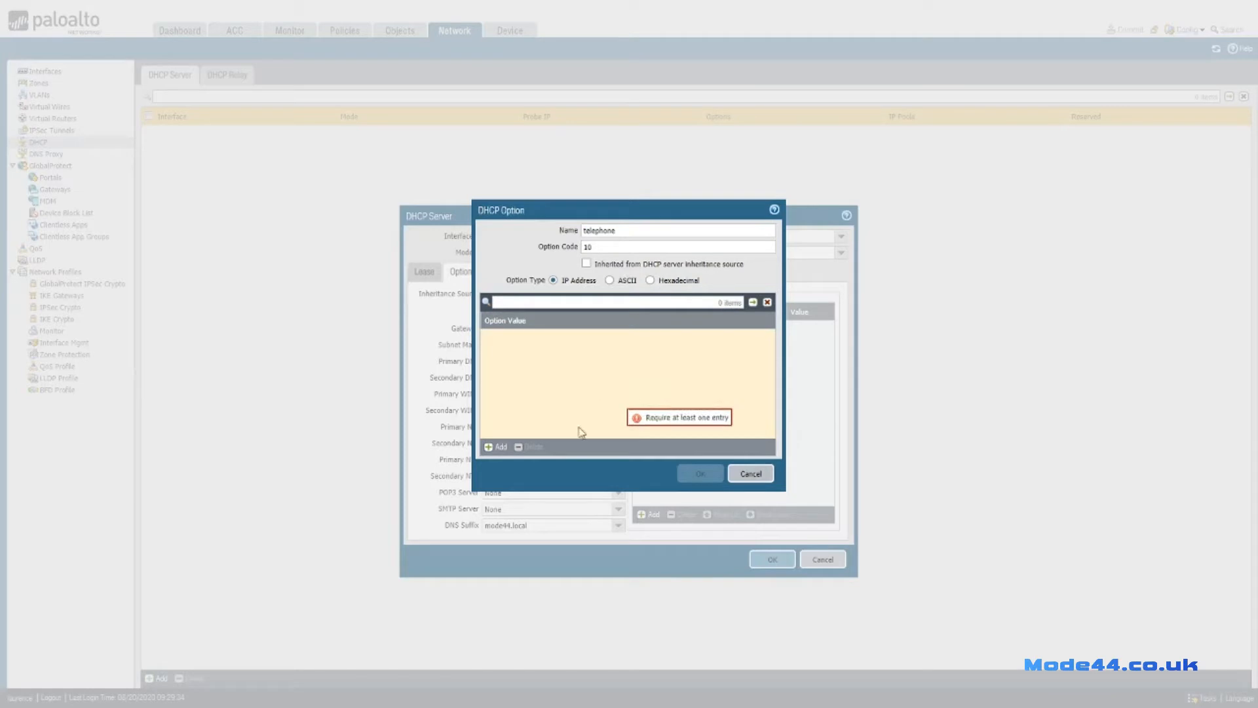
left_click(496, 446)
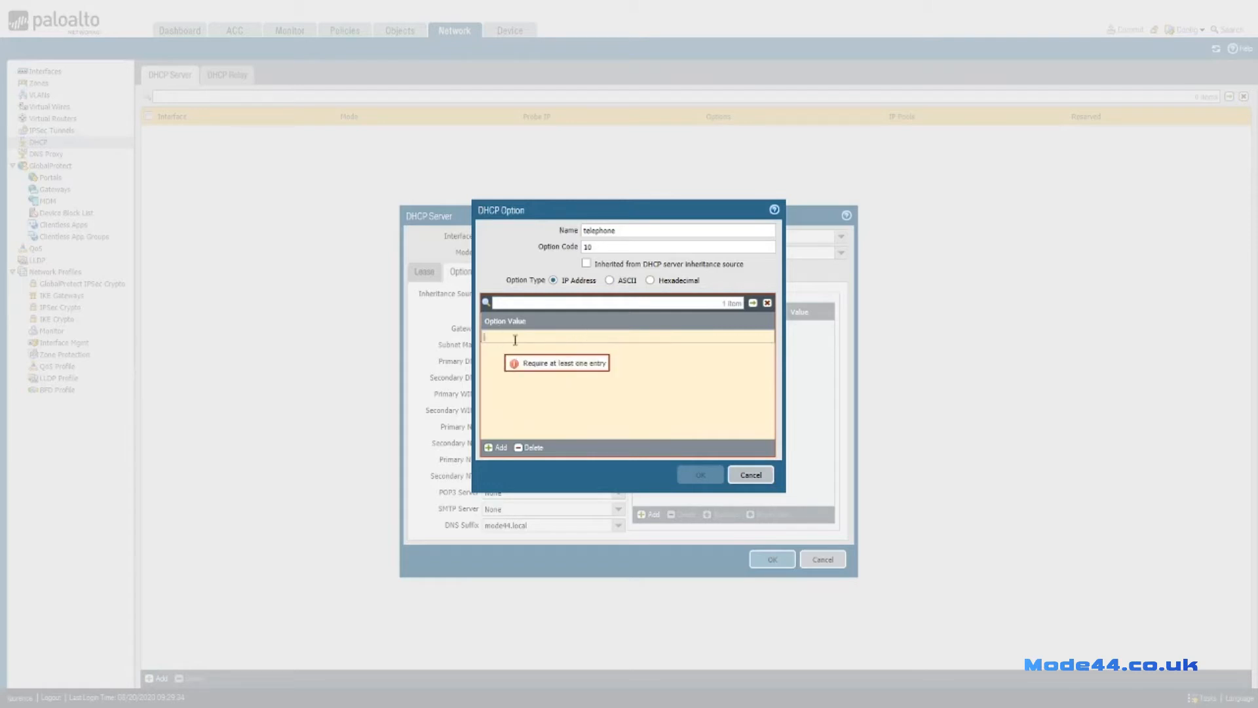
Cancel the telephone option, review the Lease and Options tabs, and save the ethernet1/2 DHCP server.
left_click(751, 474)
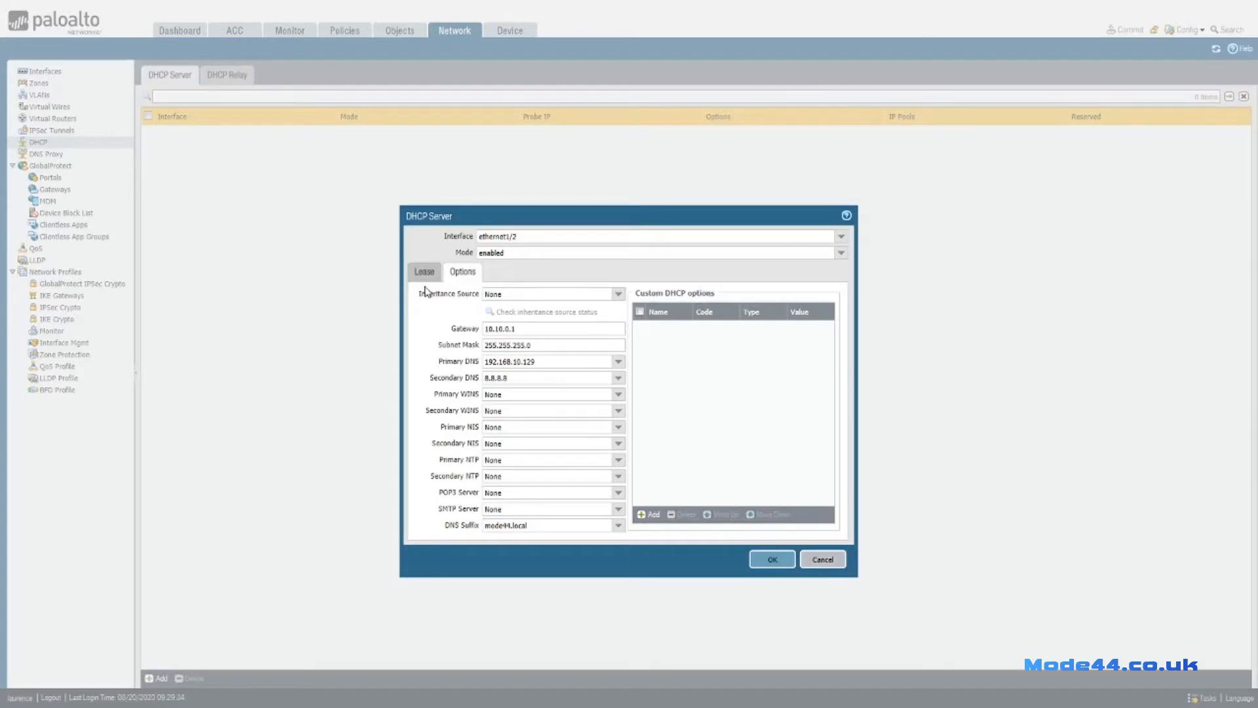
left_click(424, 280)
left_click(464, 273)
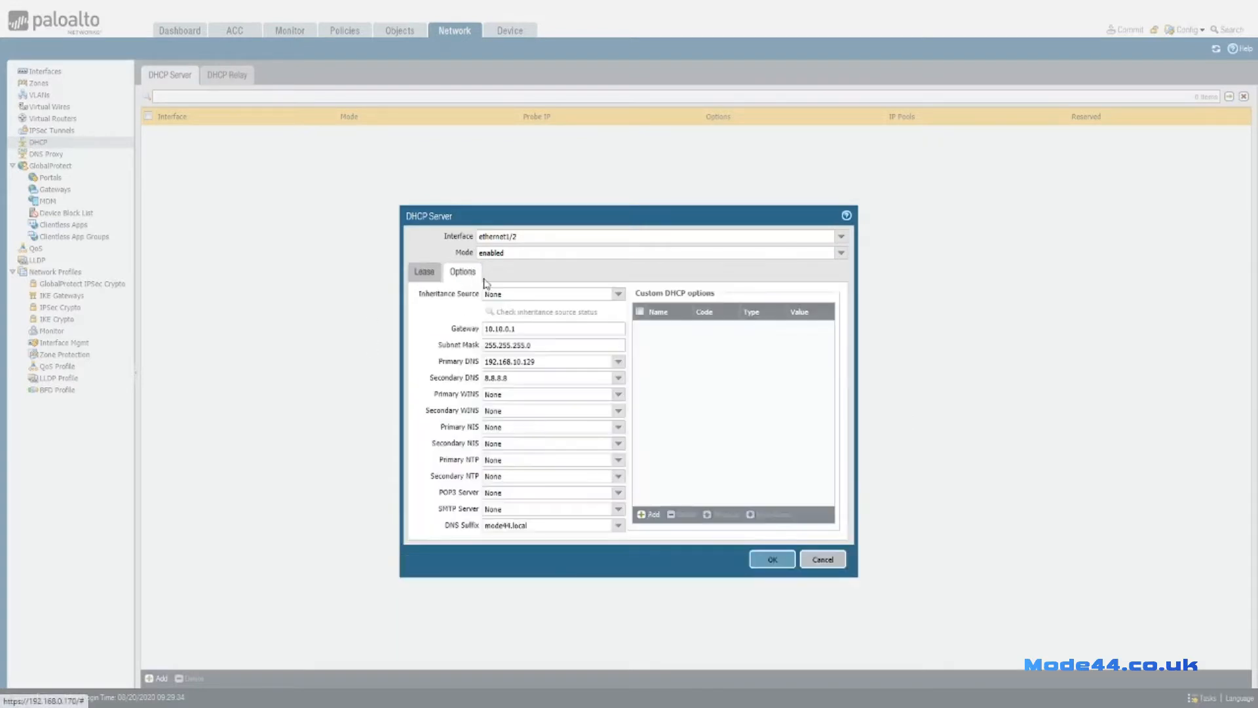
left_click(764, 559)
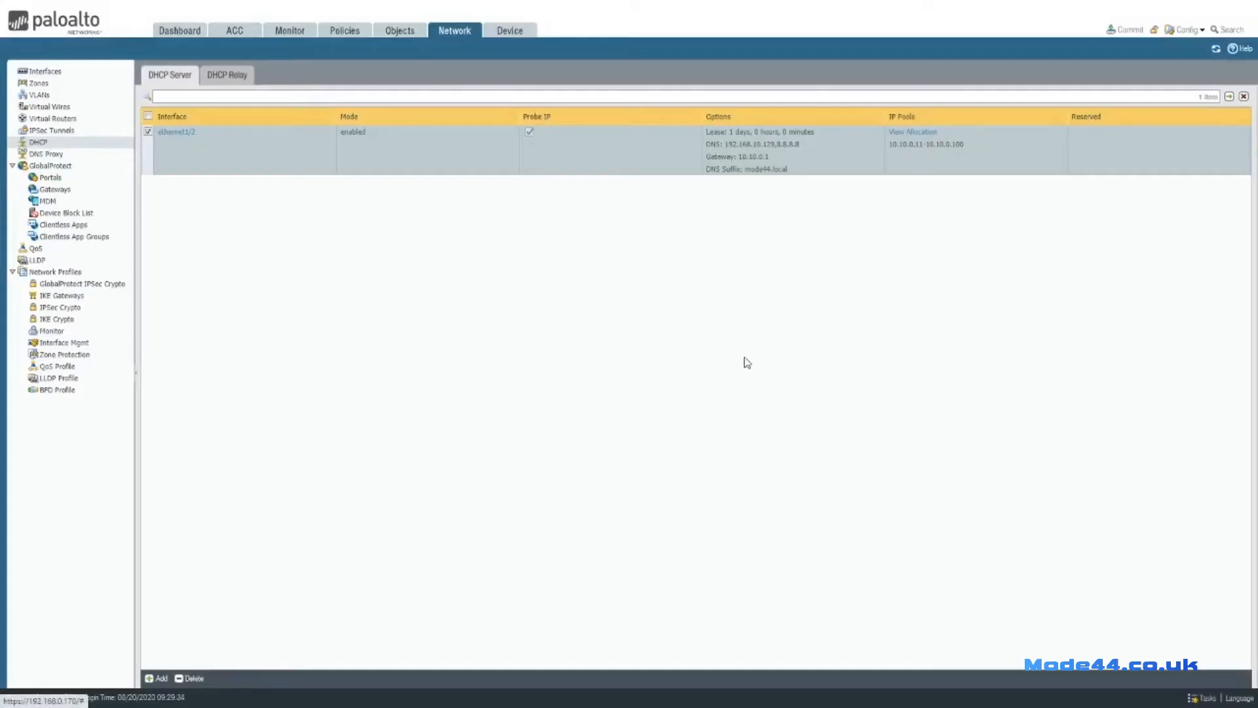
Commit the configuration to the firewall and dismiss the completed commit status.
left_click(1125, 29)
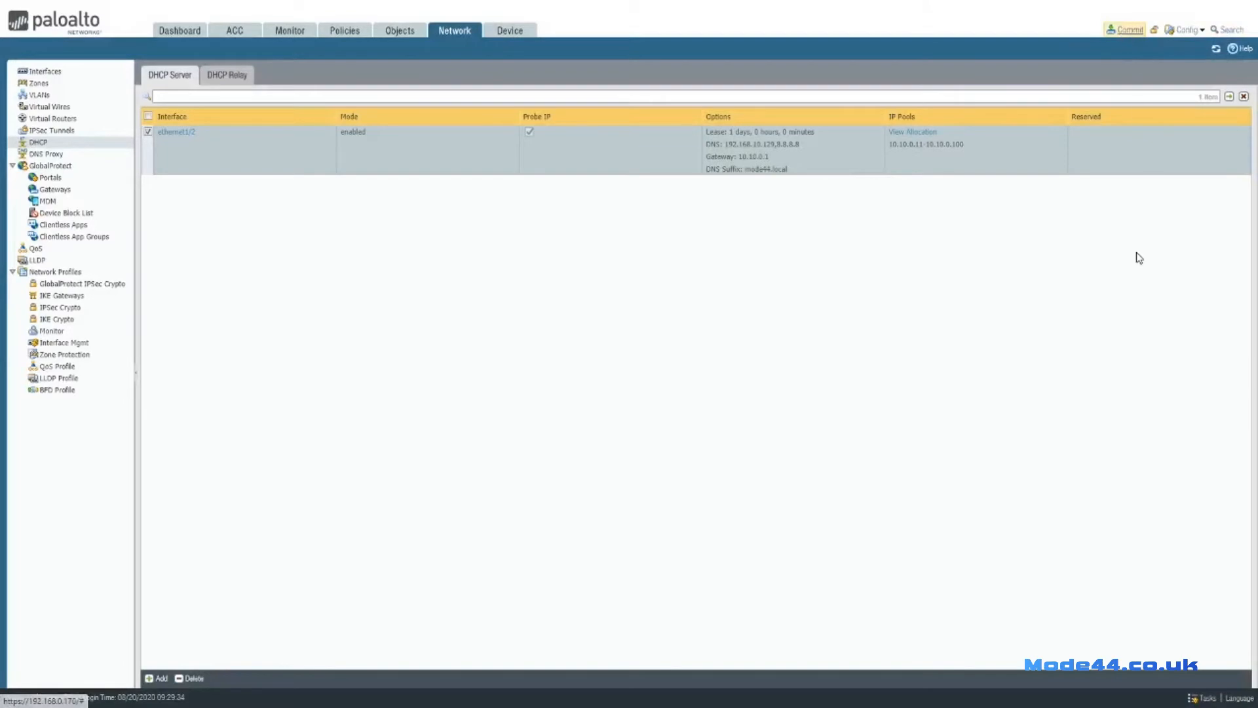
left_click(749, 502)
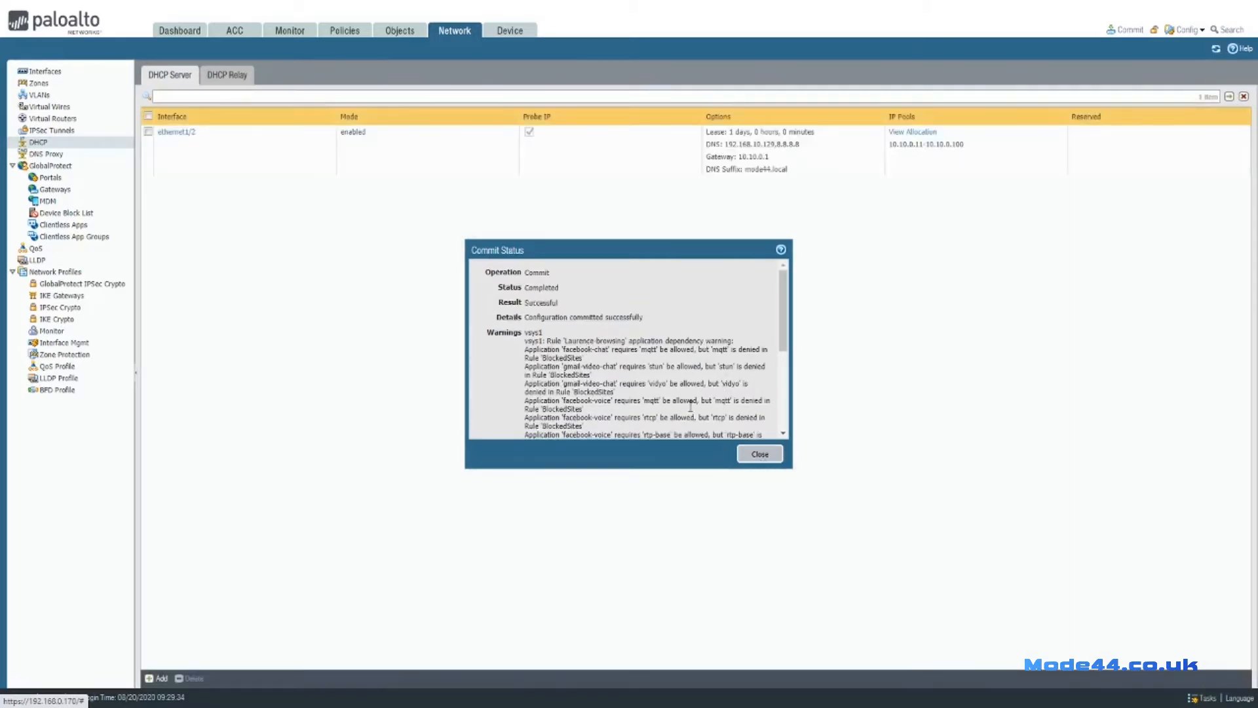
left_click(758, 455)
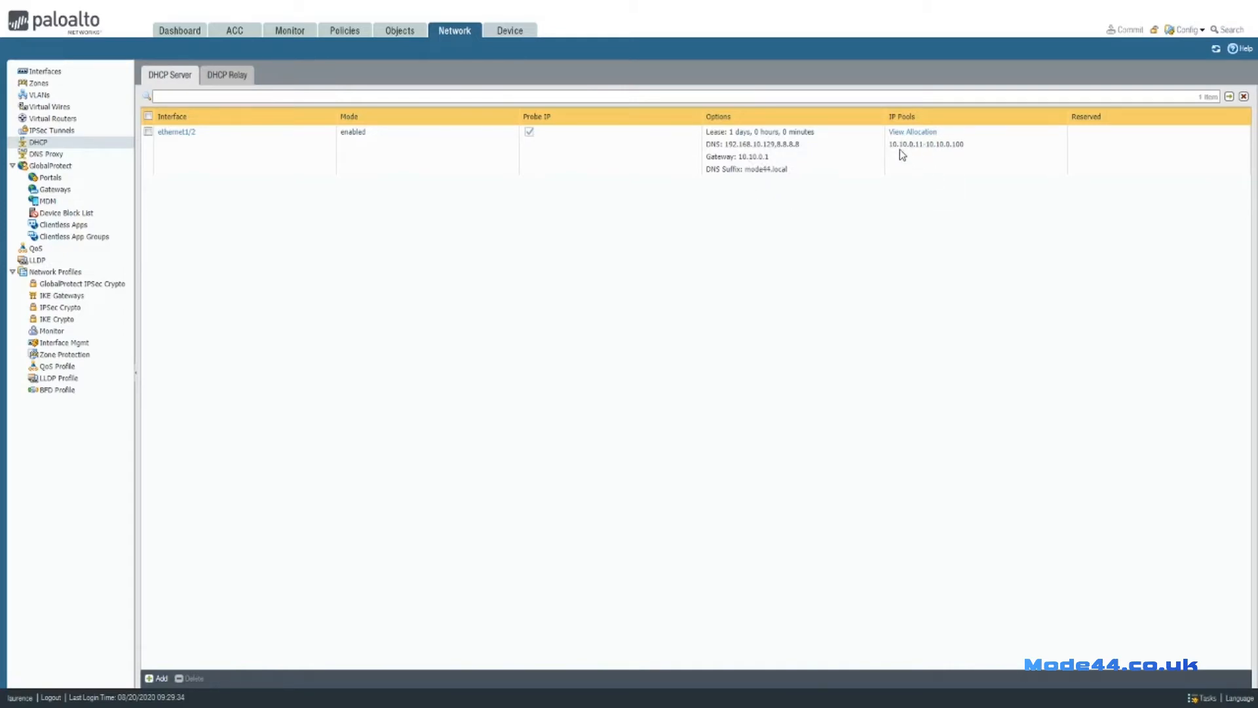
Inspect the three leases allocated from the ethernet1/2 pool, then switch to the InternalSwitch console.
left_click(914, 133)
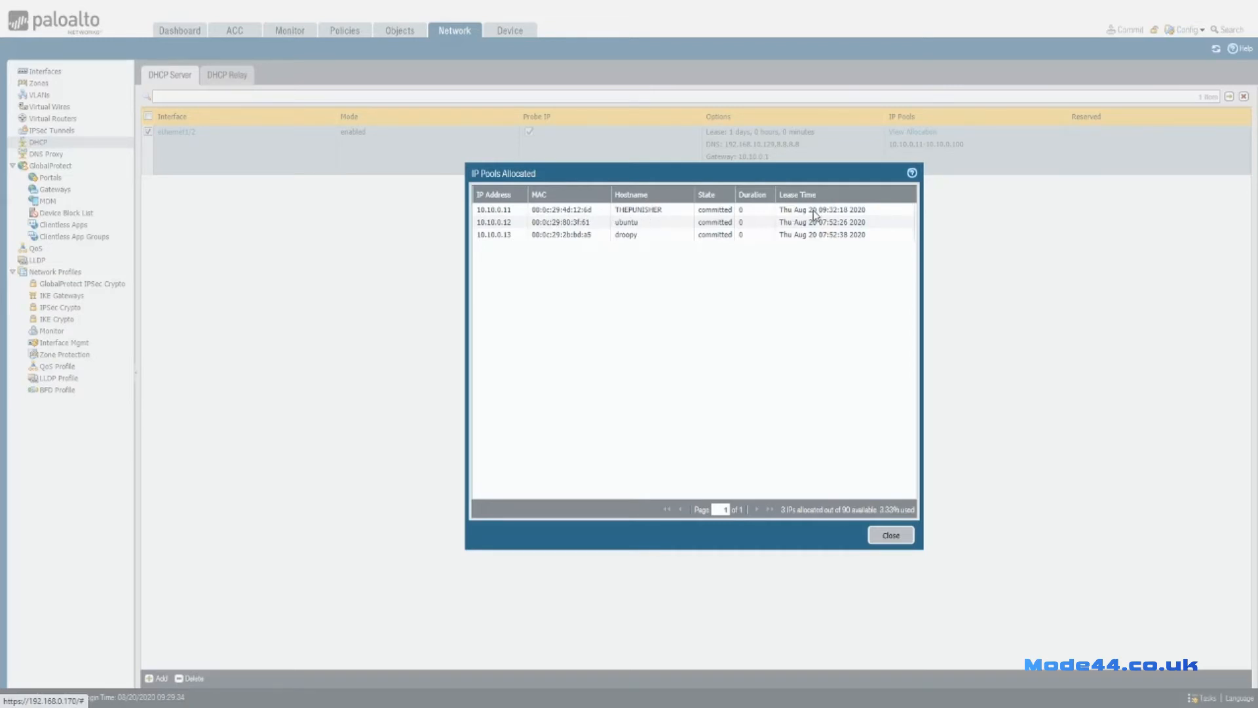
left_click(534, 210)
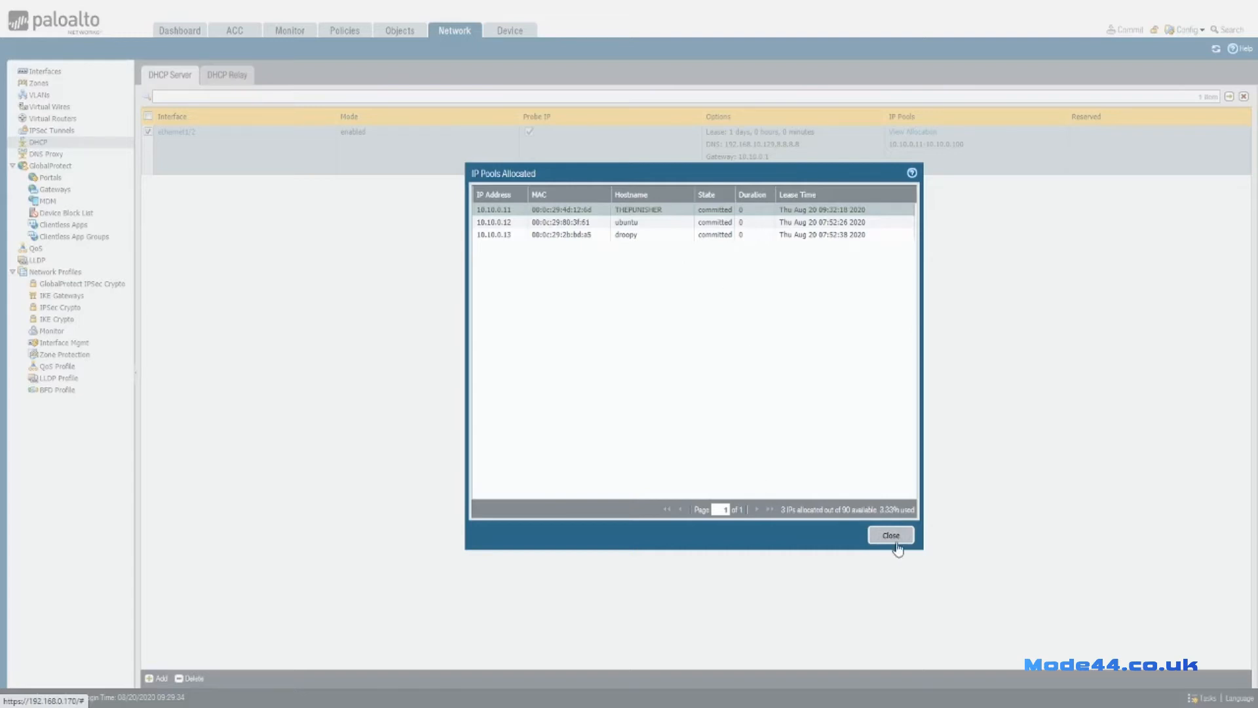
left_click(896, 541)
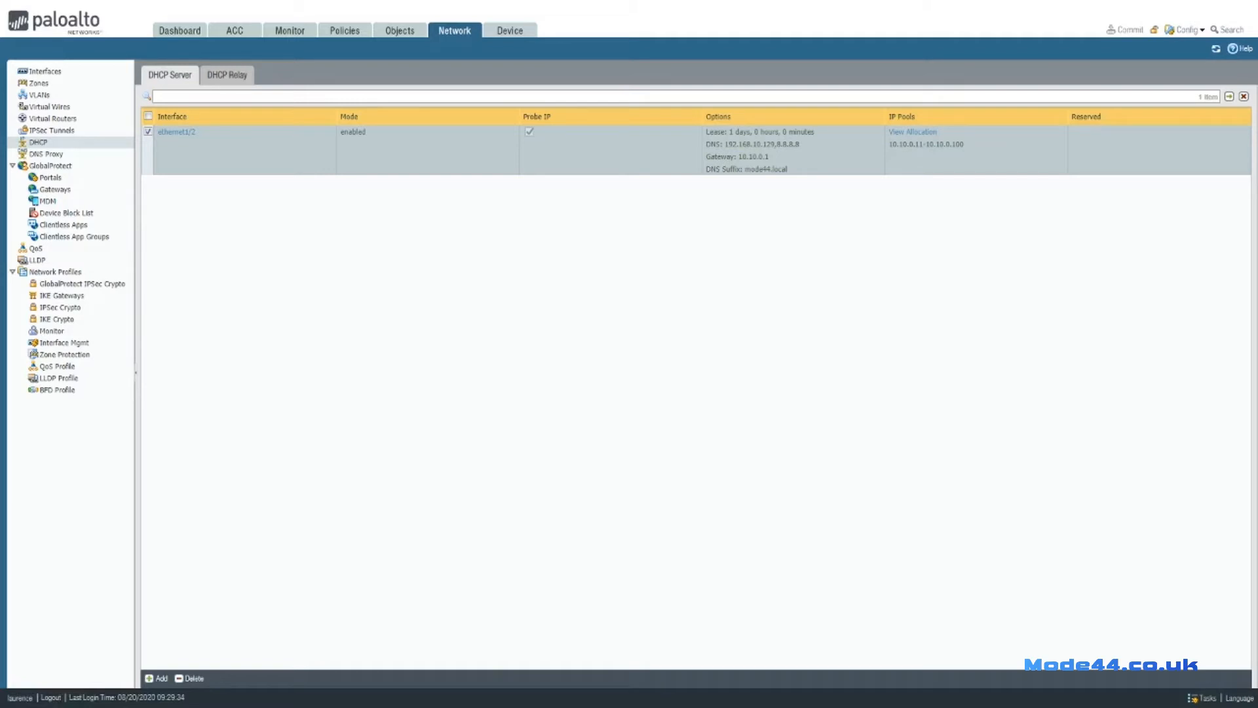
key("alt+Tab")
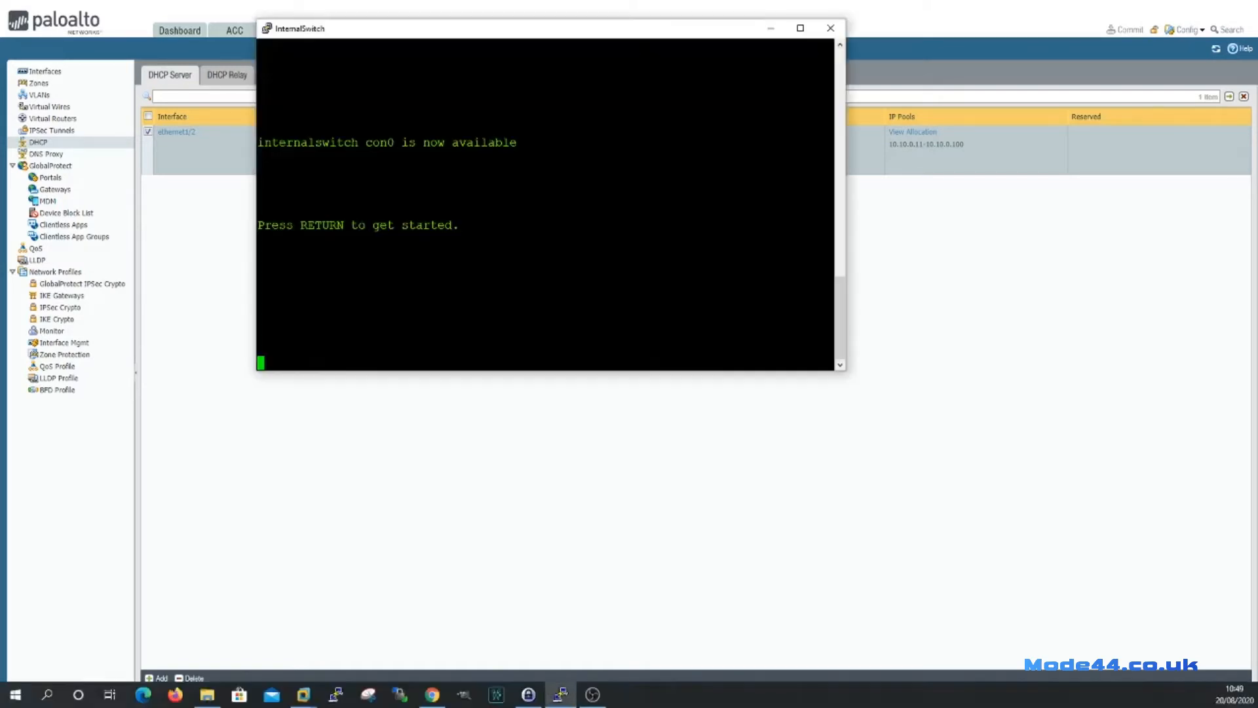
End the InternalSwitch session and log into the firewall CLI with the admin username and password.
left_click(830, 27)
left_click(655, 396)
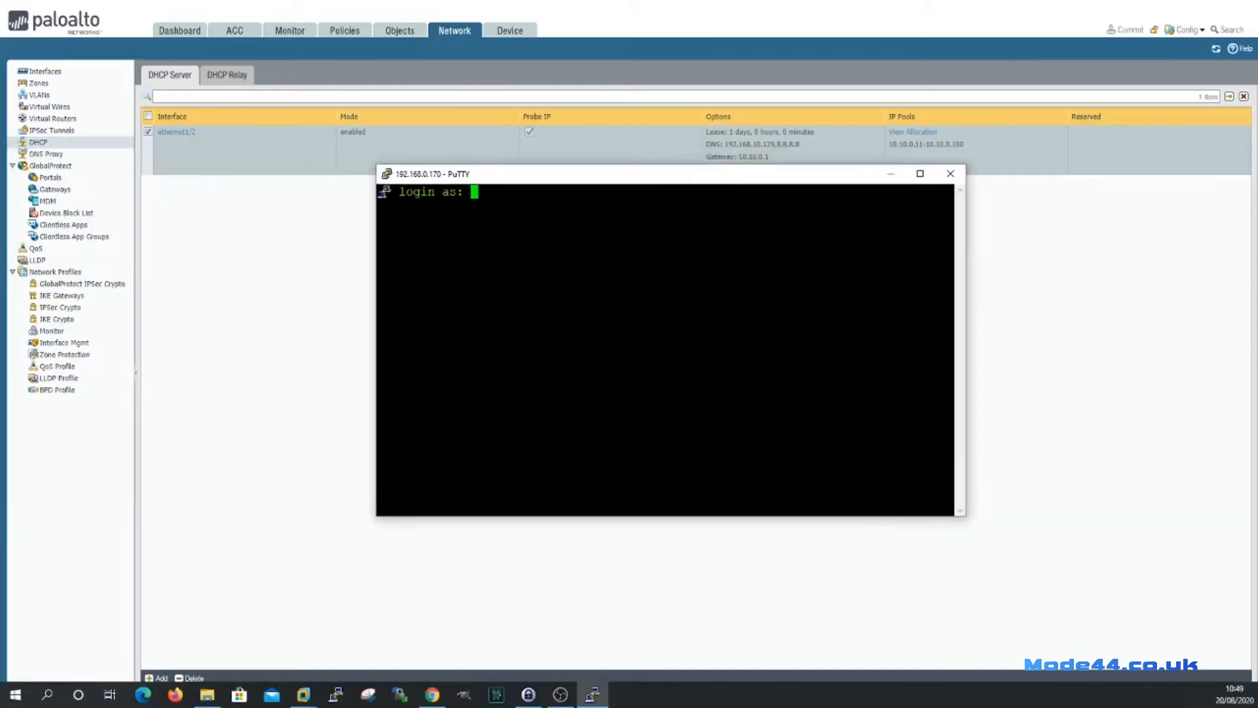
type("laurence")
key("Return")
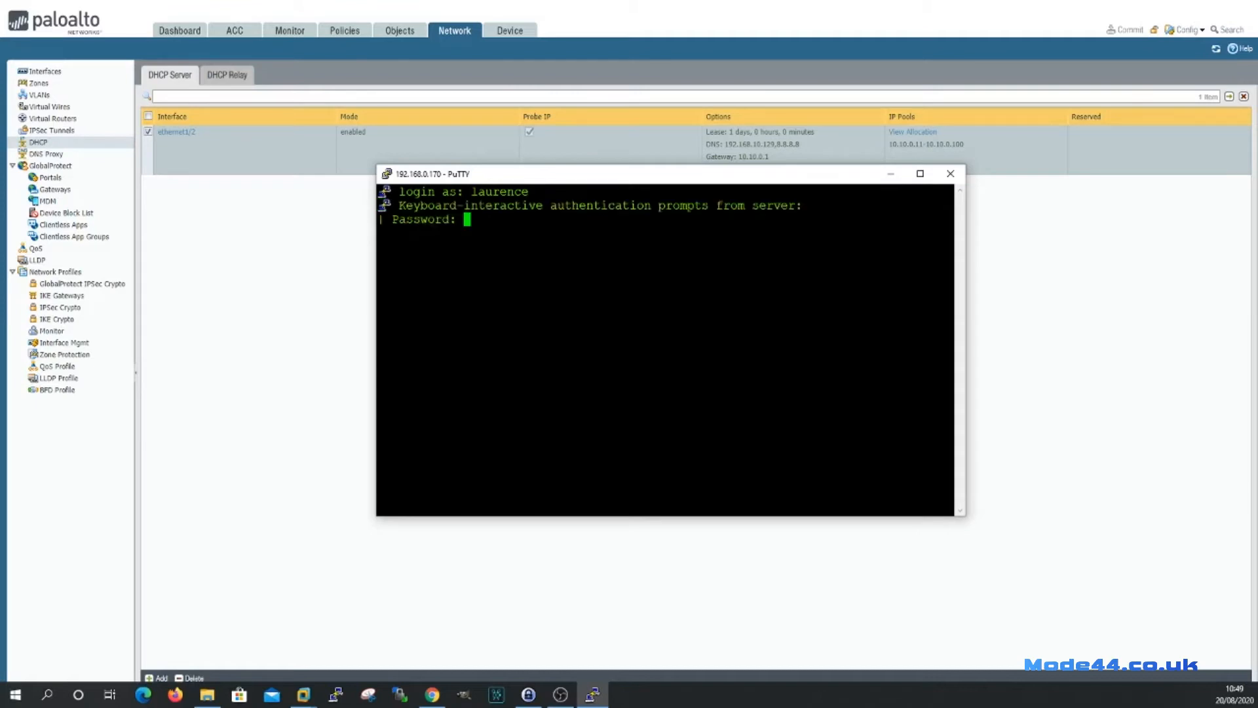
key("Return")
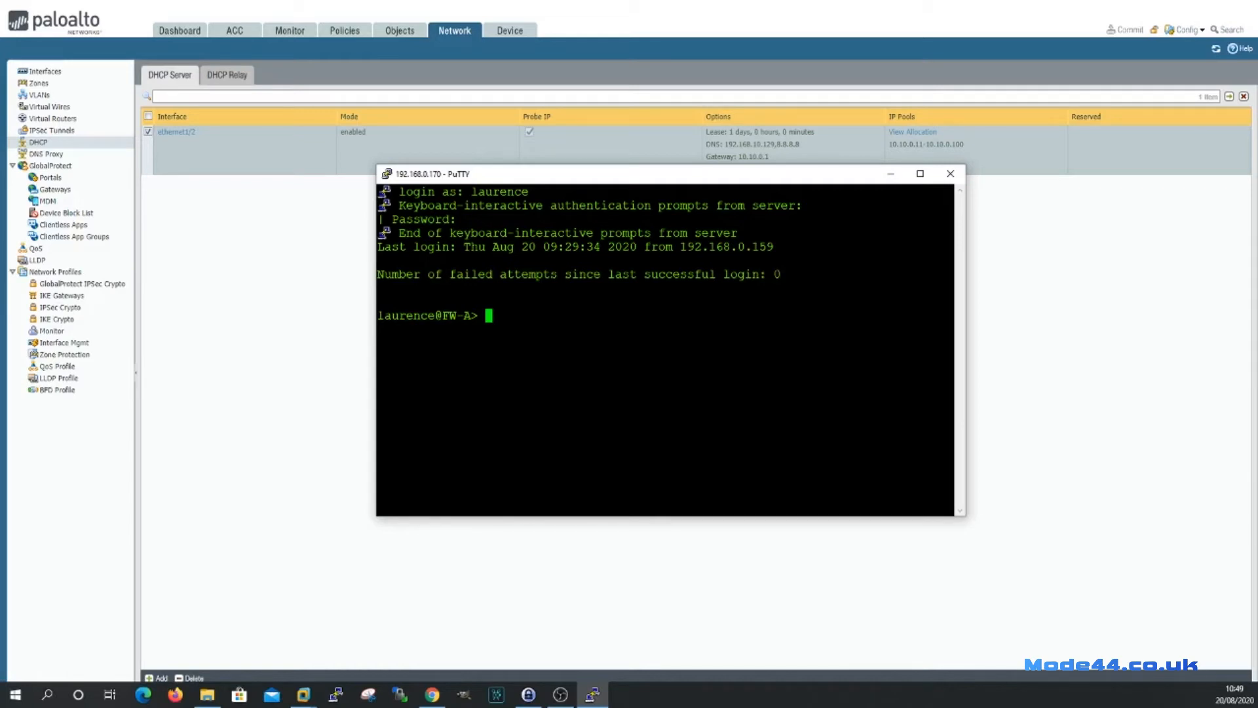
Clear the 10.10.0.11 DHCP lease on ethernet1/2, then exit the firewall CLI.
type("clear dhcp lease ")
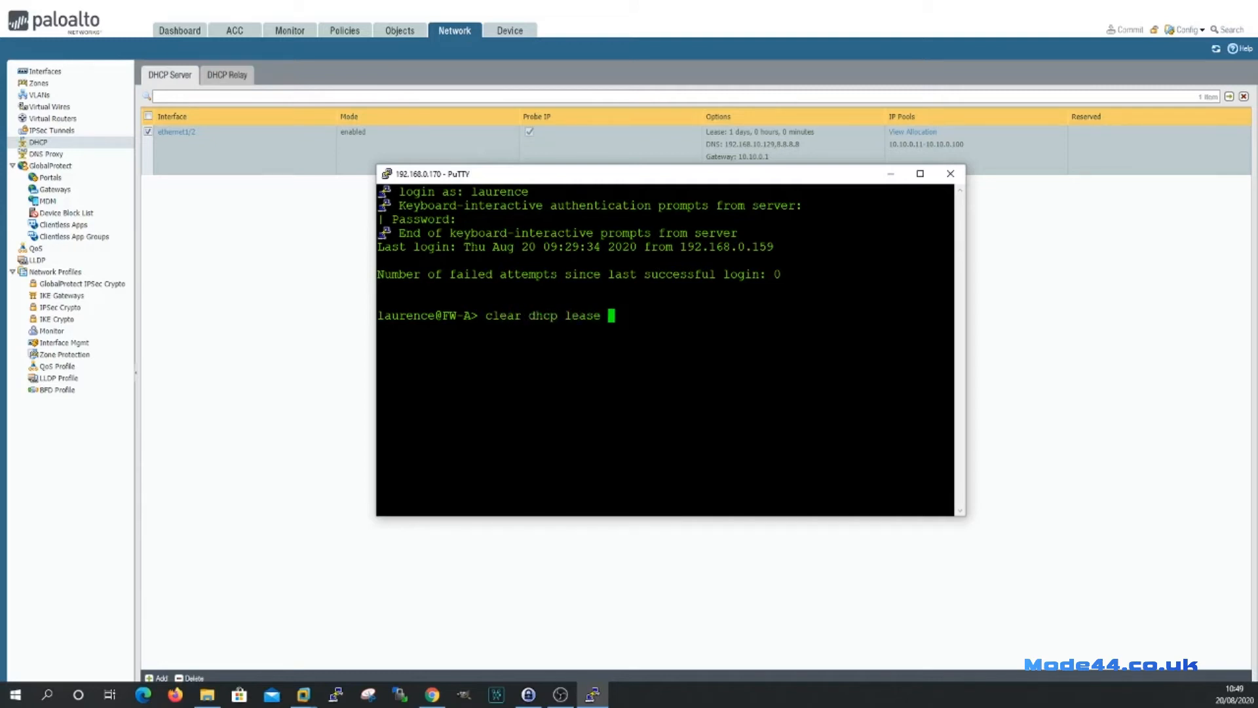
type("interface")
key("question")
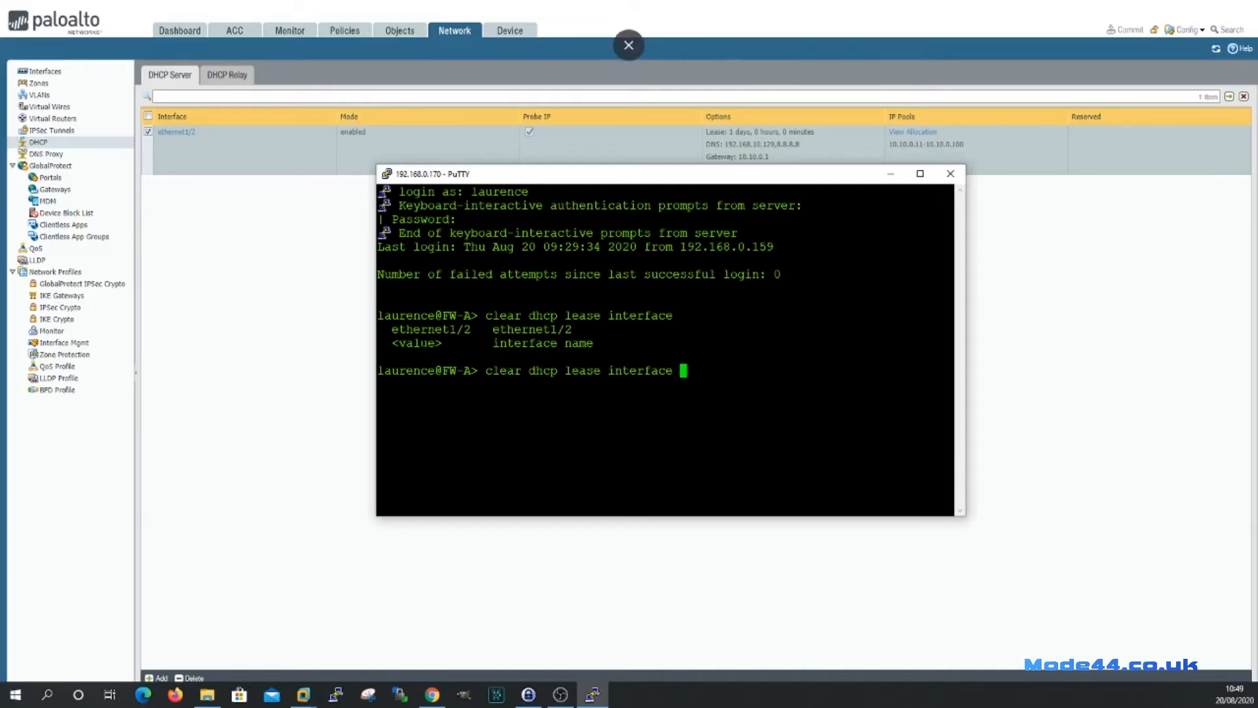
type("et")
key("Tab")
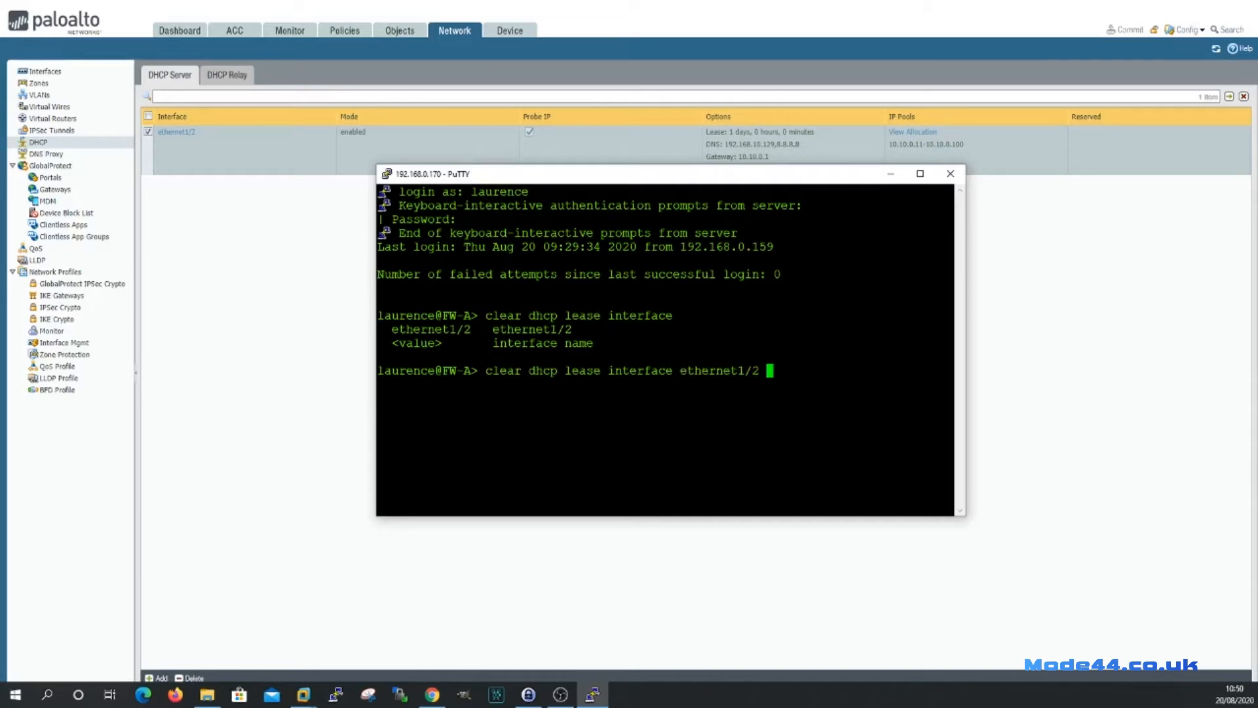
type("ip")
type("192.168")
key("BackSpace")
key("BackSpace")
key("BackSpace")
key("BackSpace")
key("BackSpace")
key("BackSpace")
key("BackSpace")
type("10.10.0.11")
key("Return")
type("exit")
key("Return")
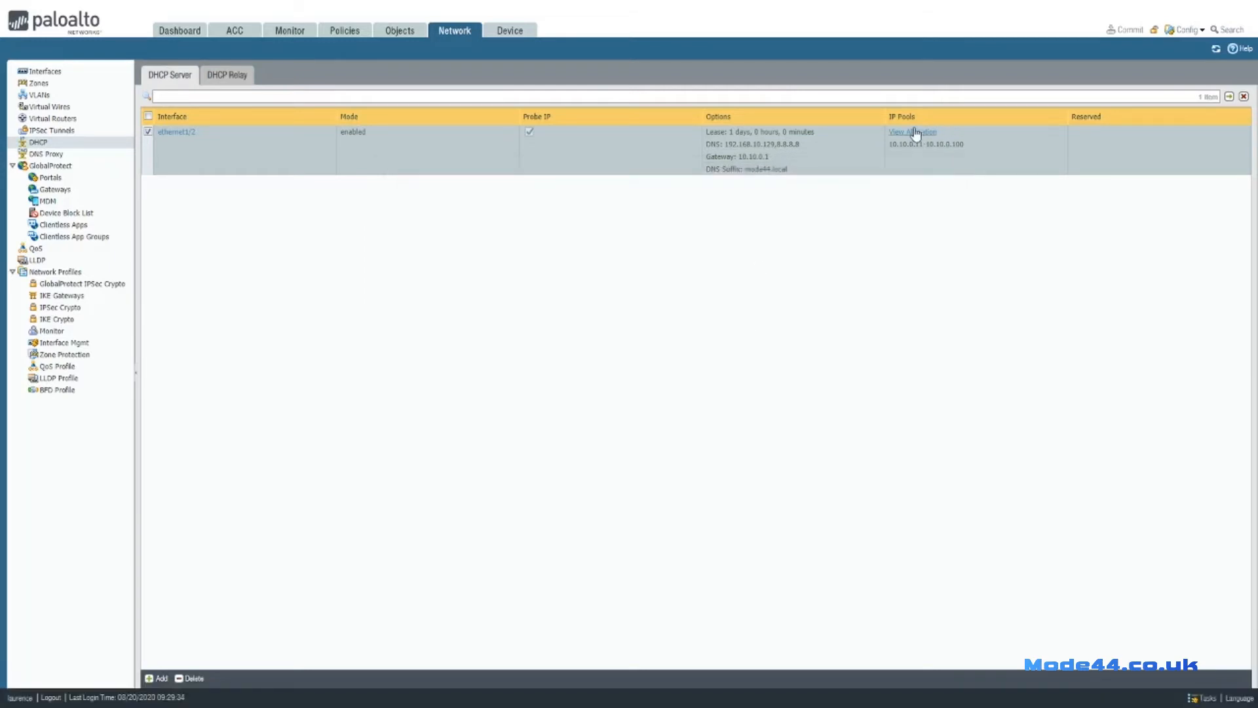
Recheck the pool's leases, confirming only 10.10.0.12 and 10.10.0.13 remain.
left_click(914, 132)
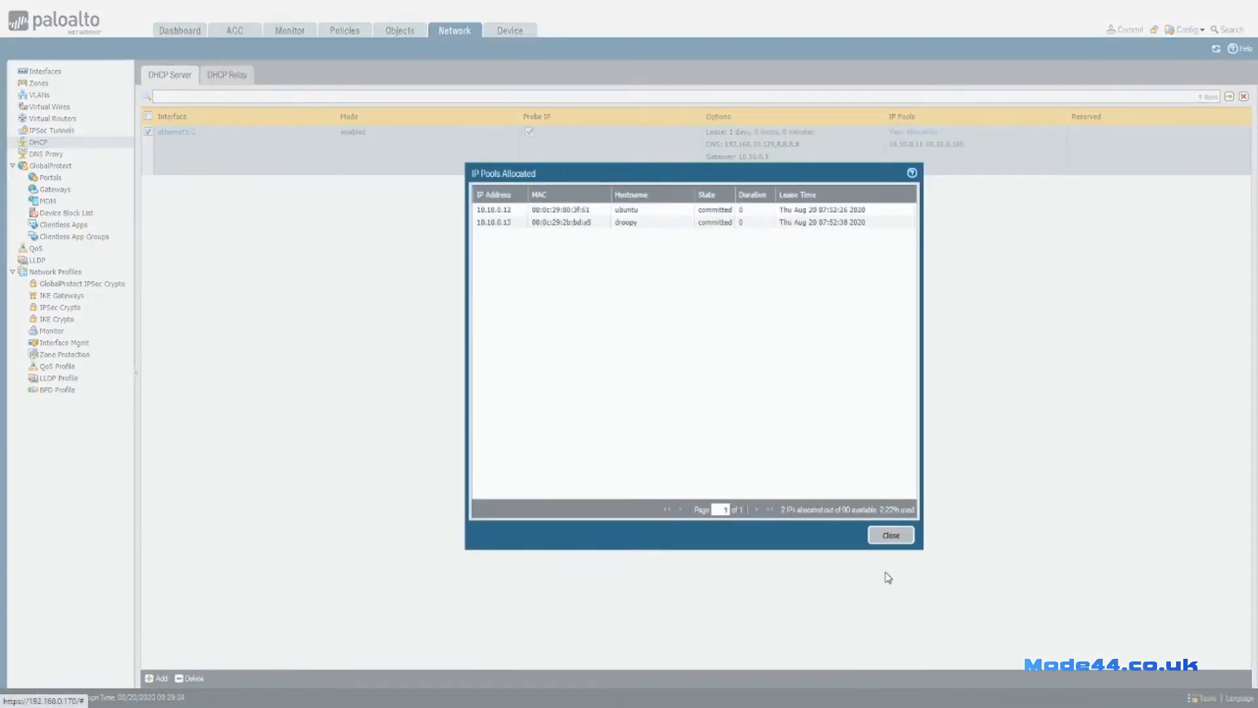
left_click(891, 535)
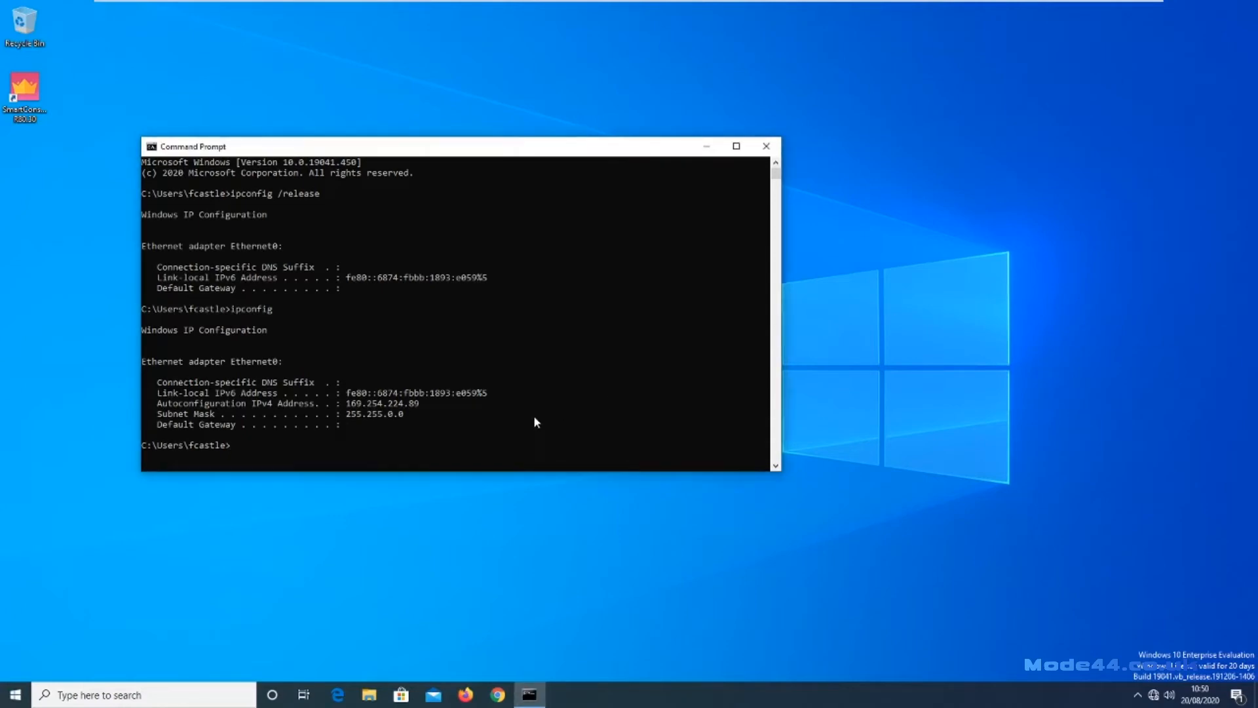
Renew the client's DHCP lease with ipconfig /renew to get 10.10.0.11 again.
type("ipconfig /renew")
key("Return")
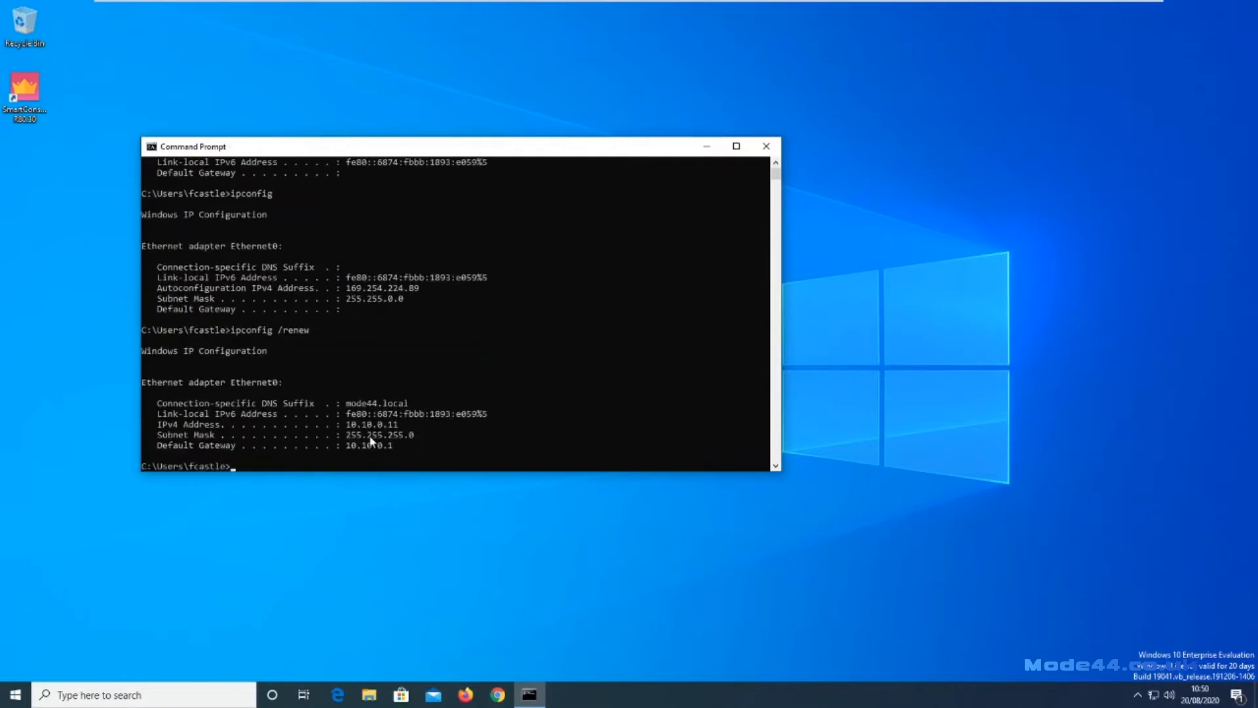
left_click(421, 446)
List the full IP configuration with ipconfig /all, then launch Chrome.
key("Up")
key("BackSpace")
key("BackSpace")
key("BackSpace")
key("BackSpace")
key("BackSpace")
type("all")
key("Return")
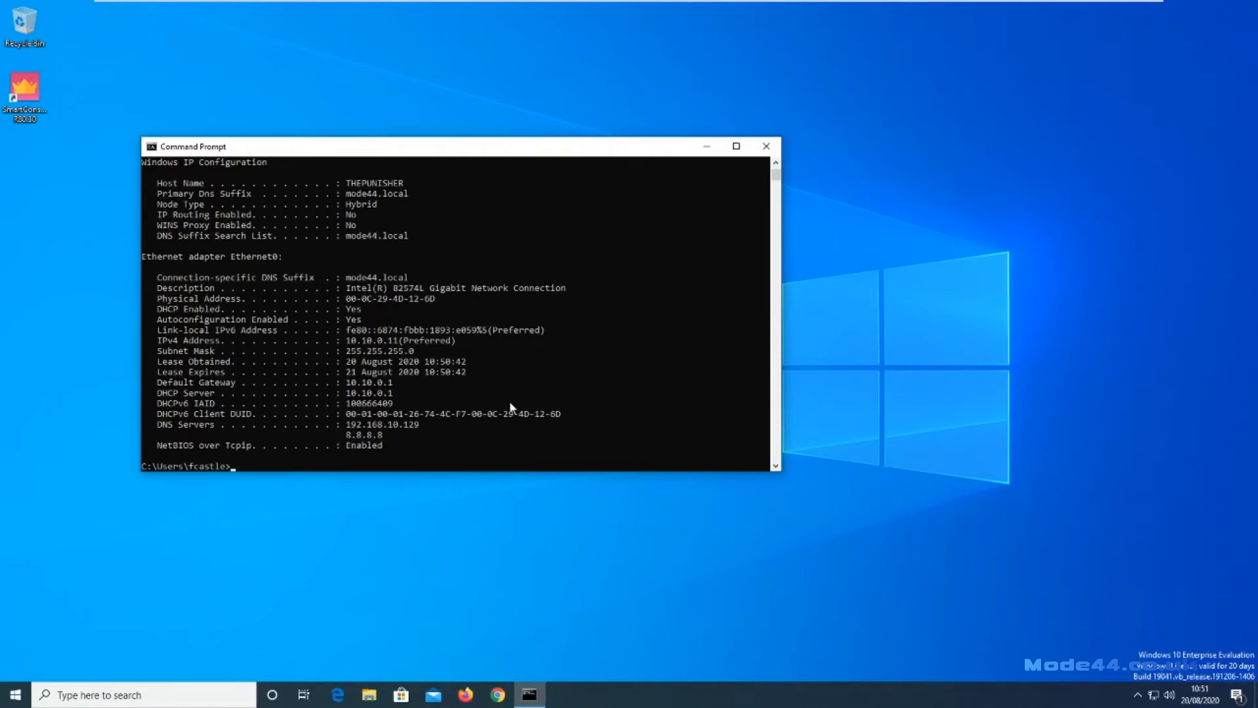
left_click(497, 695)
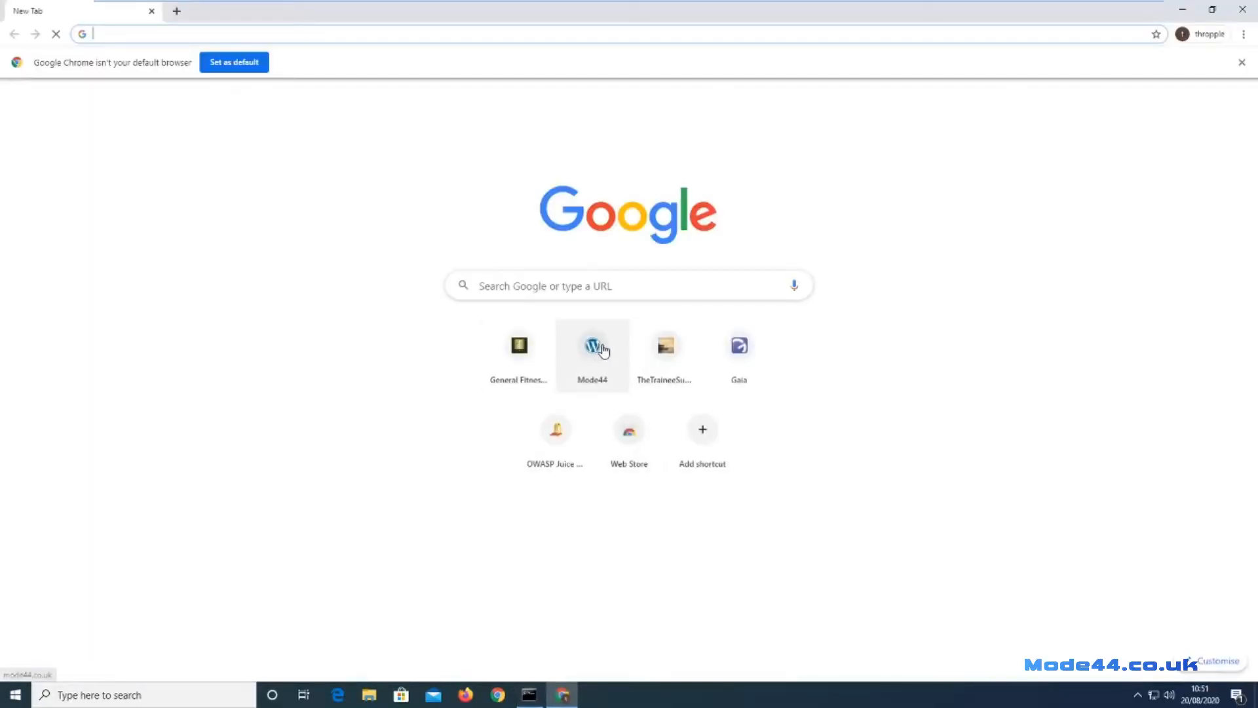
Load the mode44.co.uk site to confirm web access, then close Chrome.
left_click(594, 347)
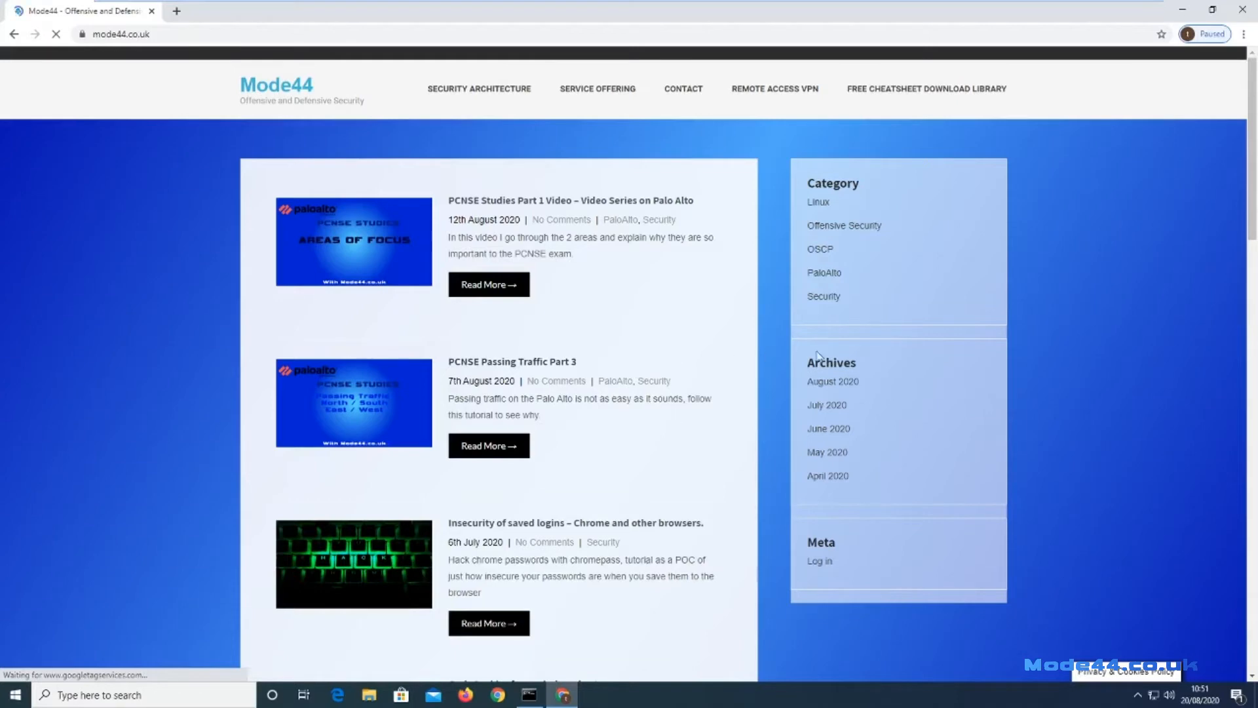
left_click(1242, 9)
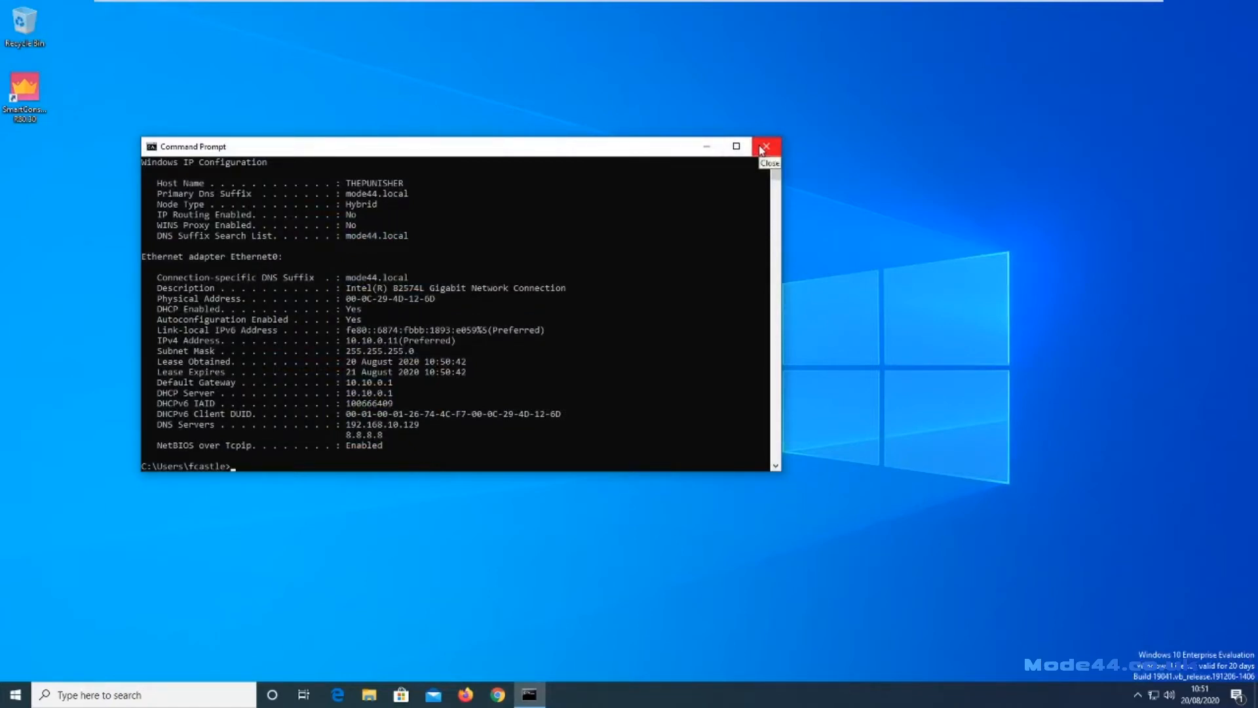
Close the Command Prompt window showing the 10.10.0.11 configuration.
left_click(764, 147)
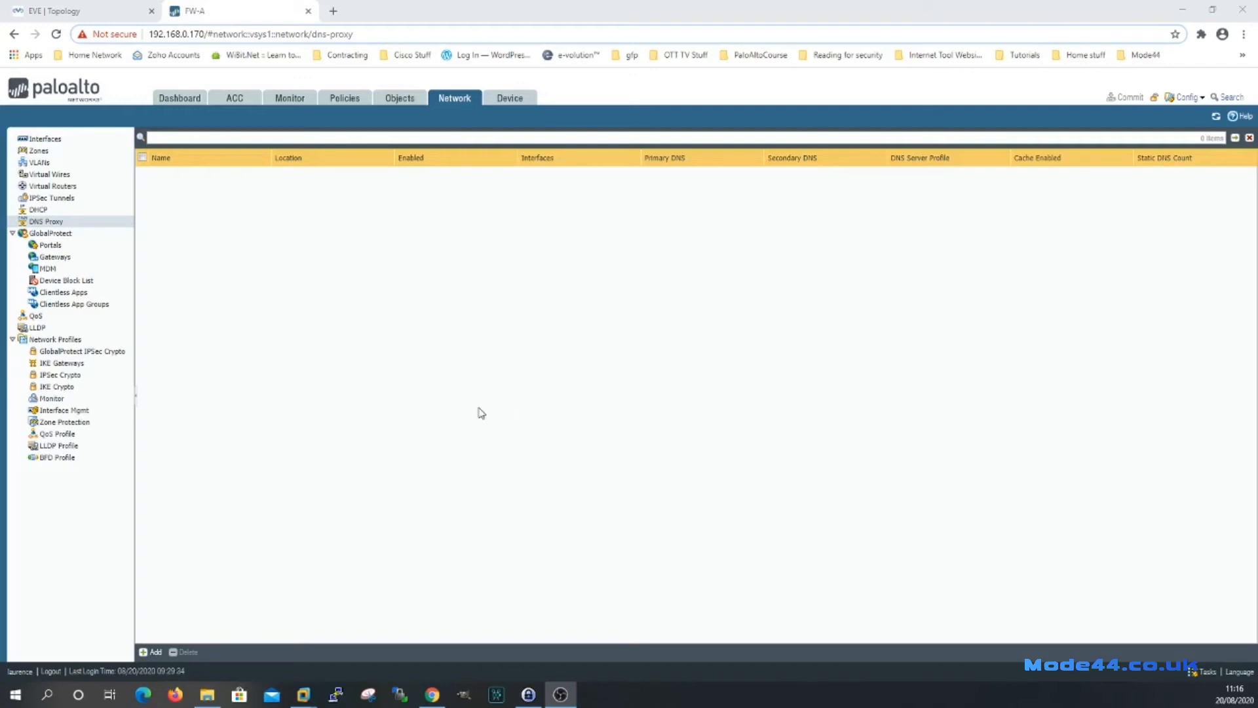
Create a DNS proxy named secure with primary 192.168.10.129 and secondary 8.8.8.8.
left_click(161, 652)
left_click(562, 245)
type("ecure")
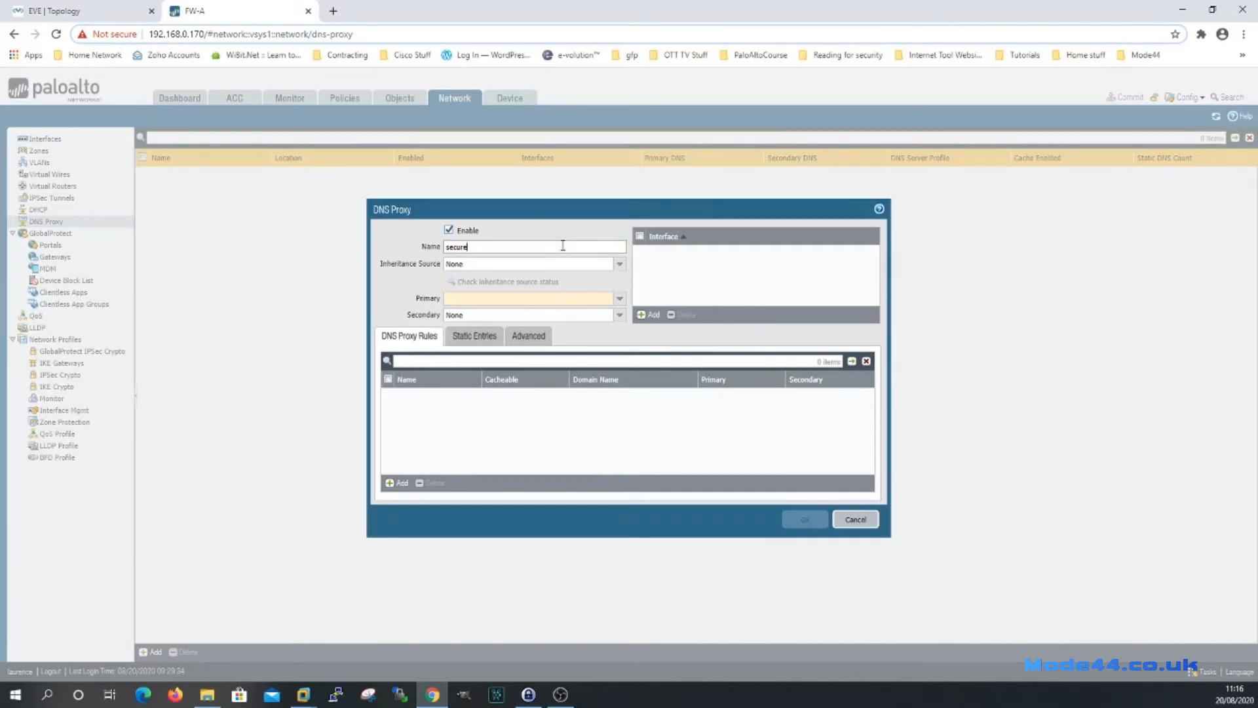
left_click(554, 298)
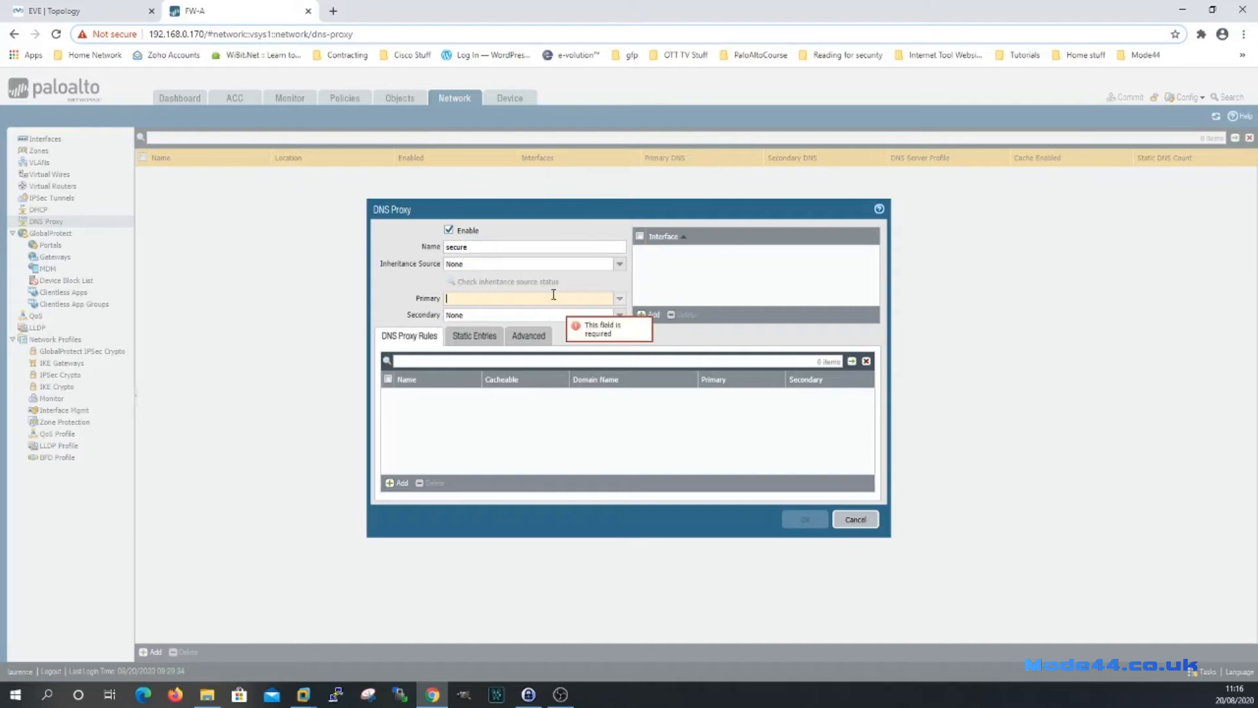
type("192.16")
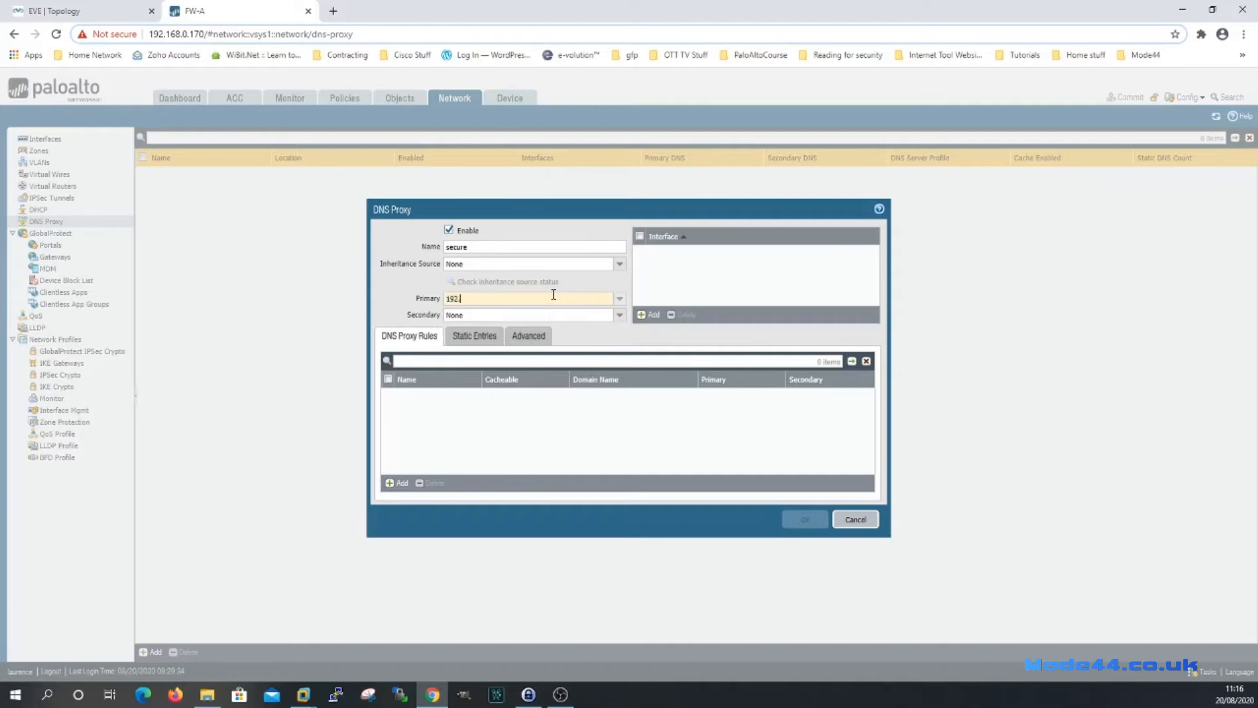
type("8.10.129")
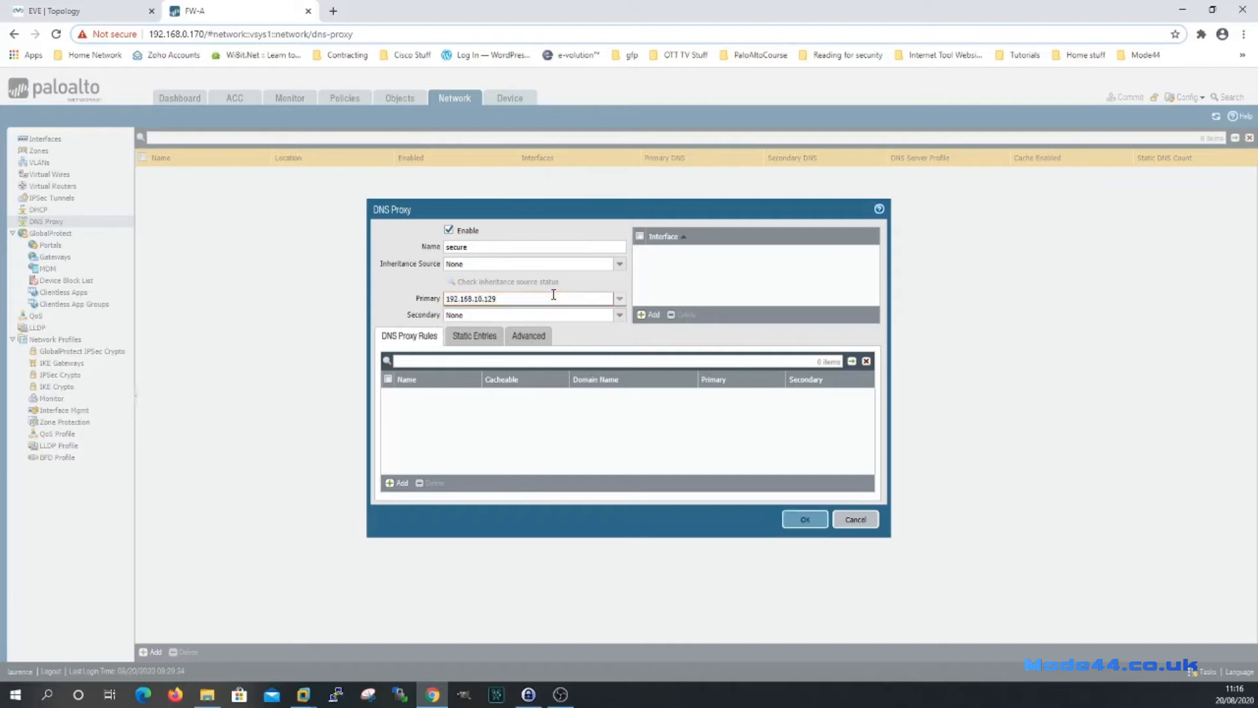
left_click(503, 311)
type("8.8.8.8")
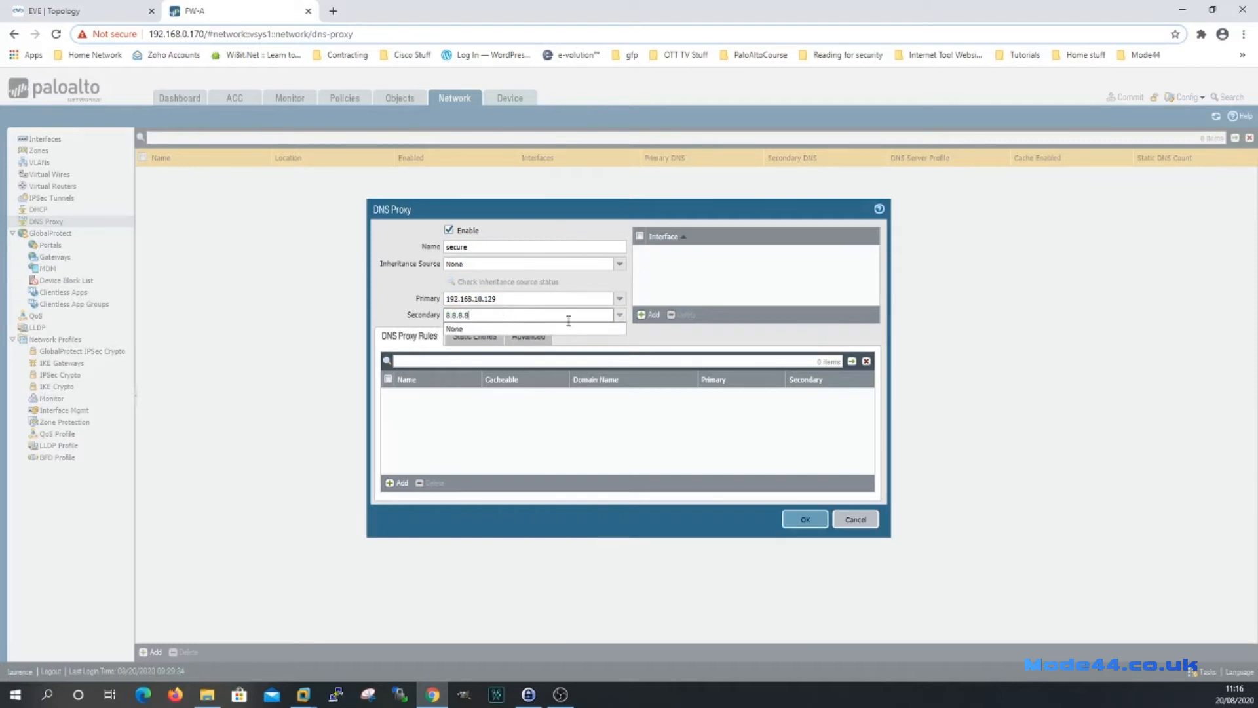
left_click(685, 337)
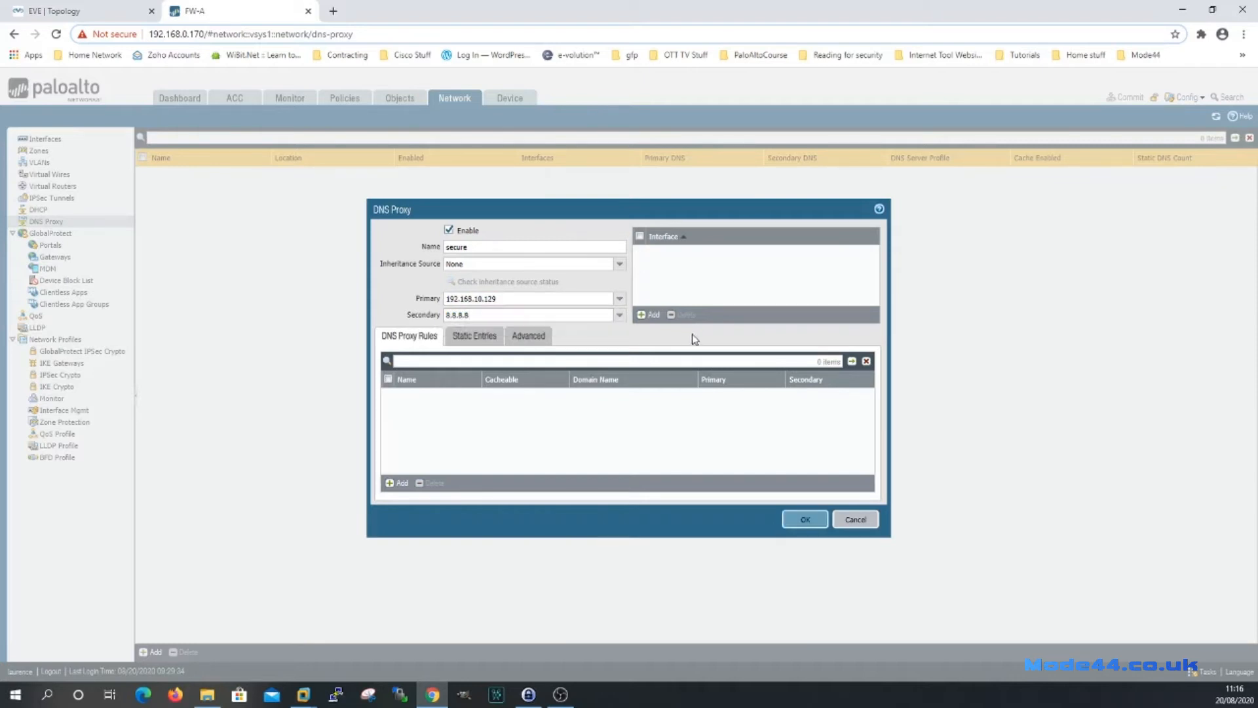
Add ethernet1/2 as the secure proxy's listening interface.
left_click(649, 314)
left_click(679, 279)
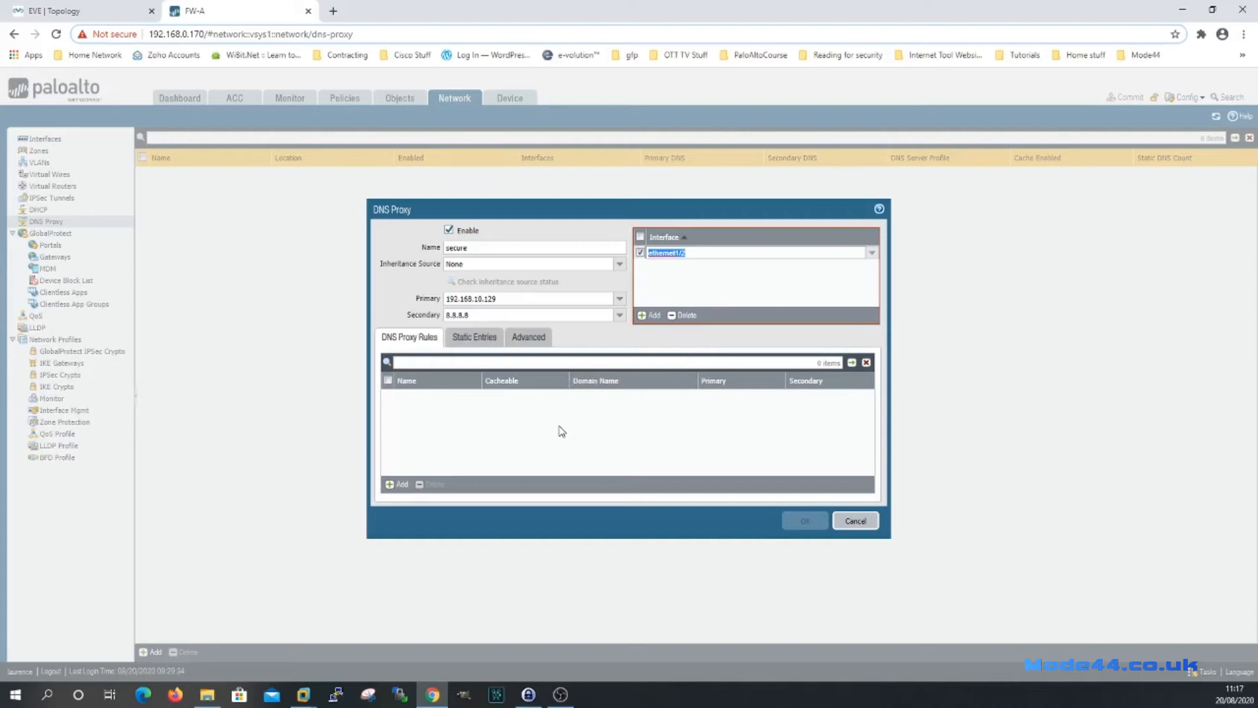
left_click(689, 276)
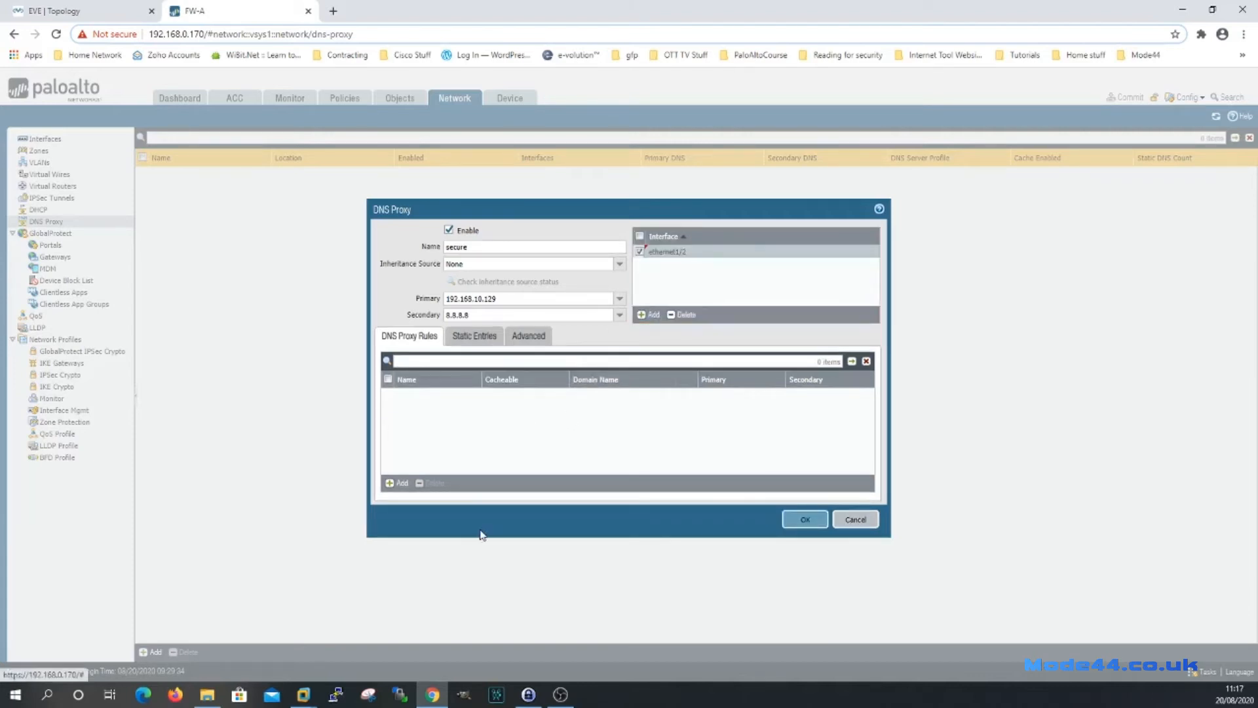
left_click(391, 482)
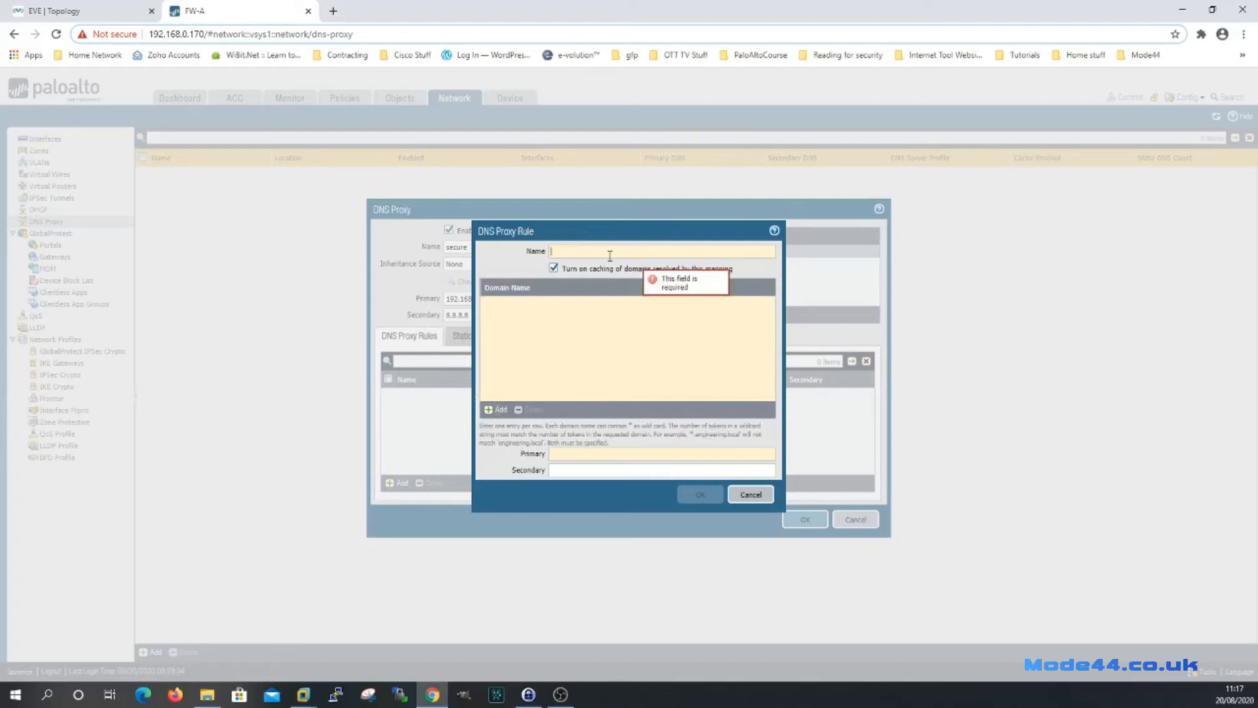
left_click(496, 409)
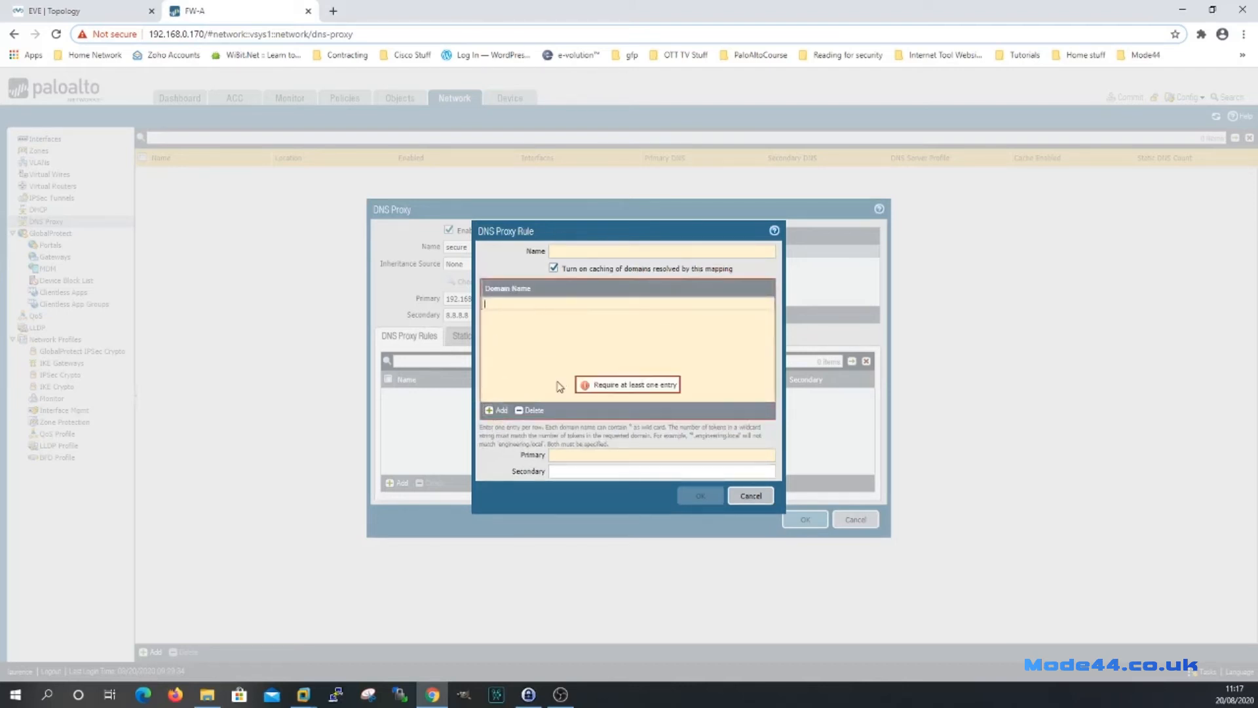
left_click(527, 306)
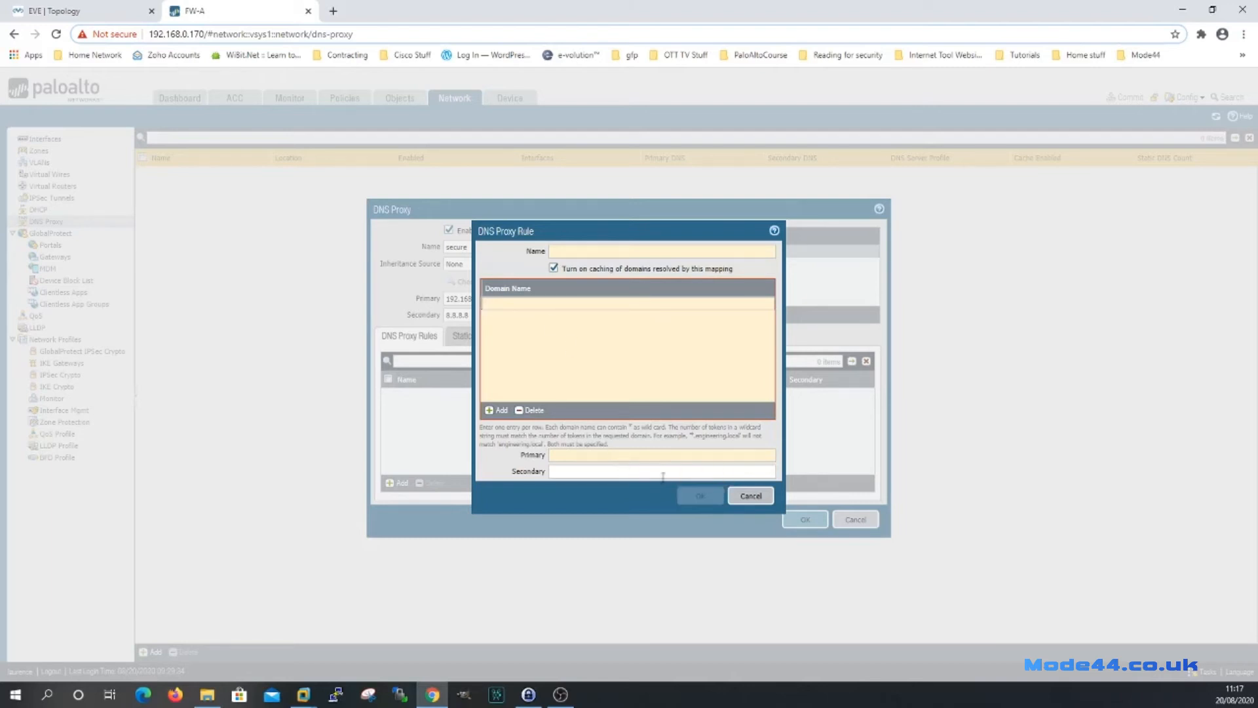
left_click(752, 497)
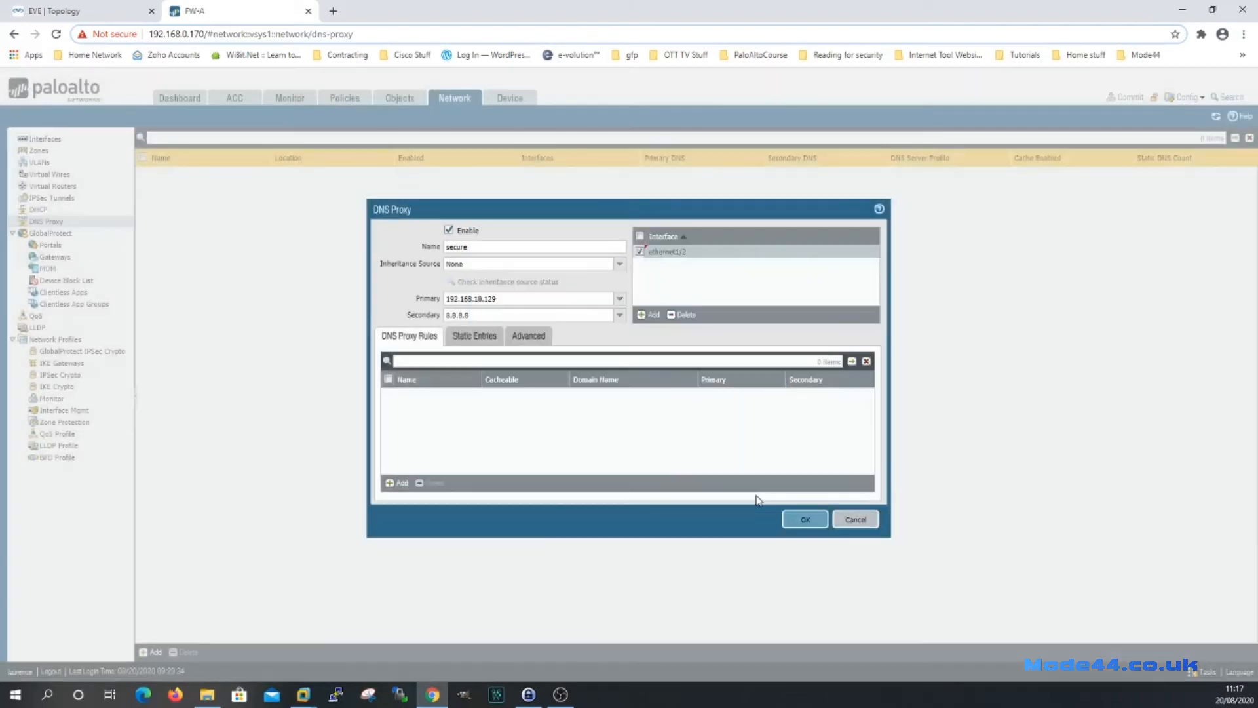
Start a static DNS entry with address 10.10.0.11, then cancel it, leaving Static Entries empty.
left_click(476, 340)
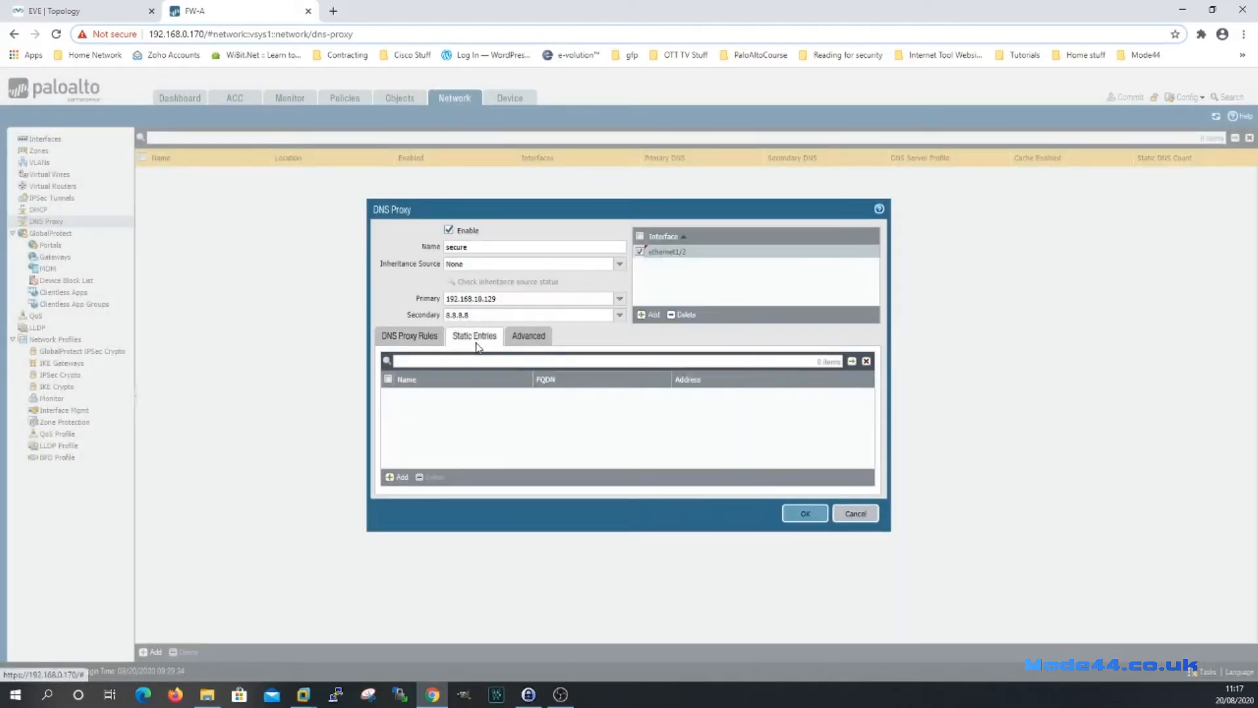
left_click(399, 479)
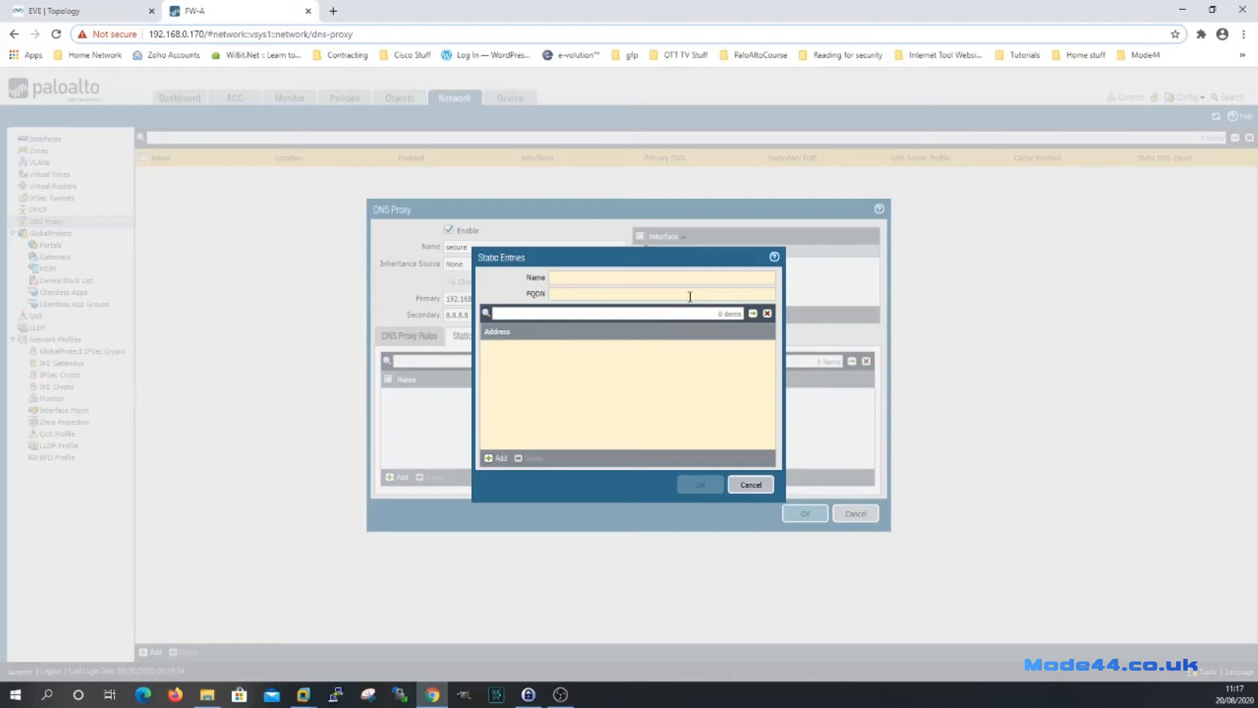
left_click(496, 458)
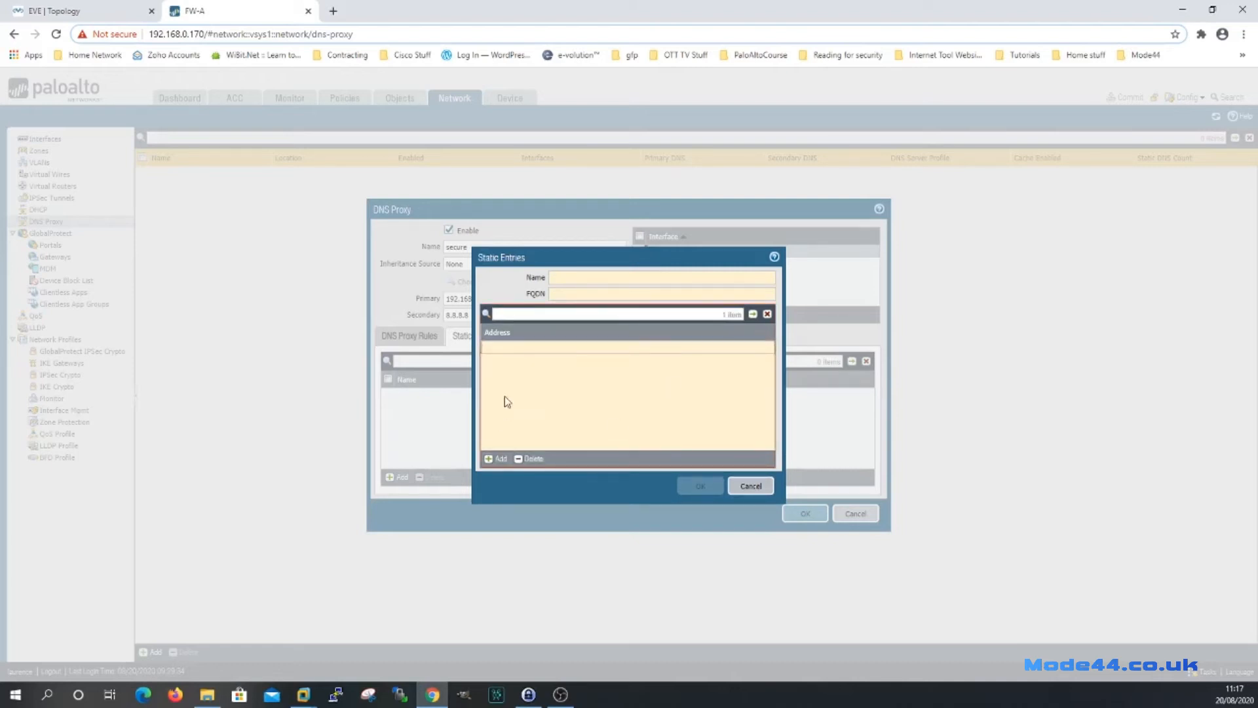
type("10.10.0.11")
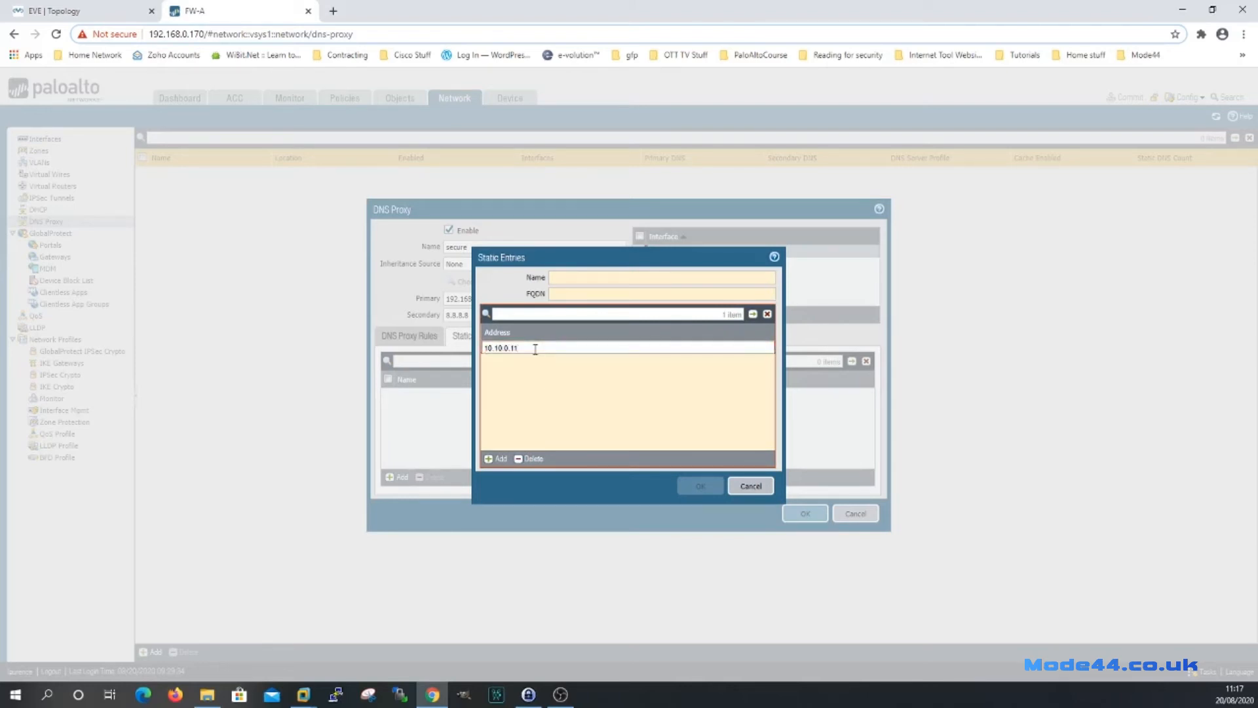
left_click(657, 393)
left_click(750, 484)
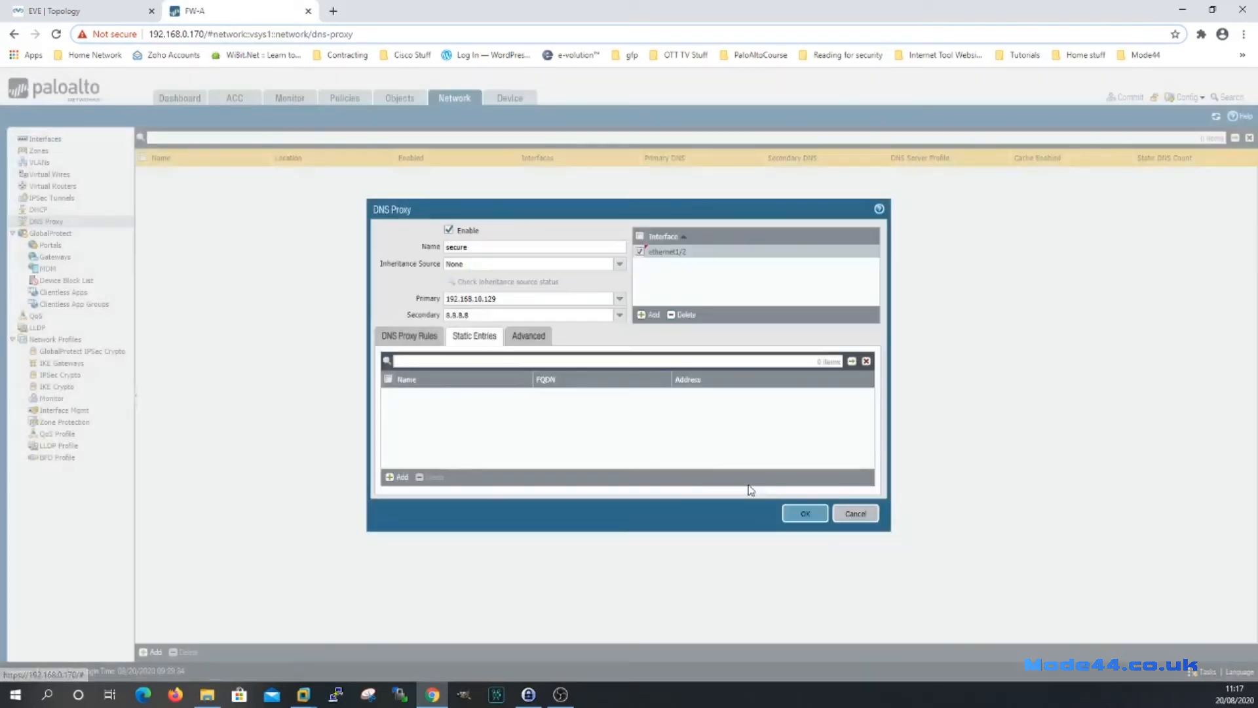
Review Advanced settings: caching on, EDNS caching on, UDP retries every 2 s, 5 attempts.
left_click(528, 337)
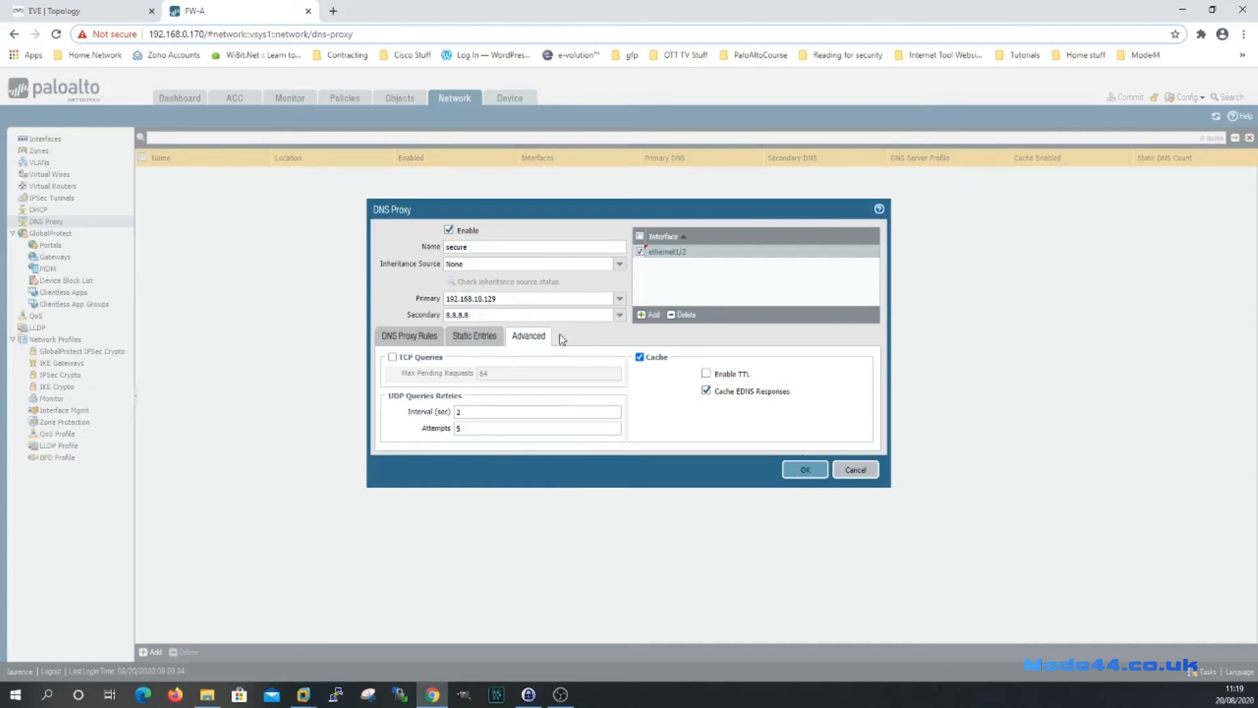
Save the secure DNS proxy and go to the DHCP server list.
left_click(811, 471)
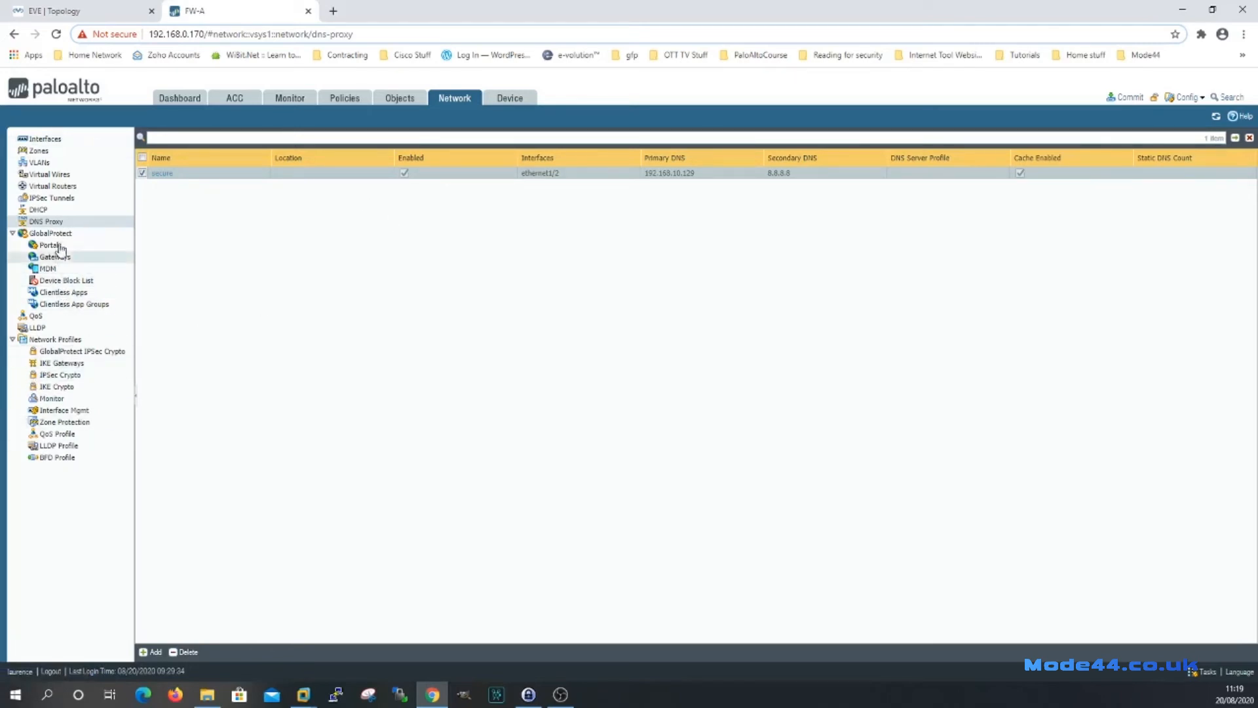
left_click(38, 210)
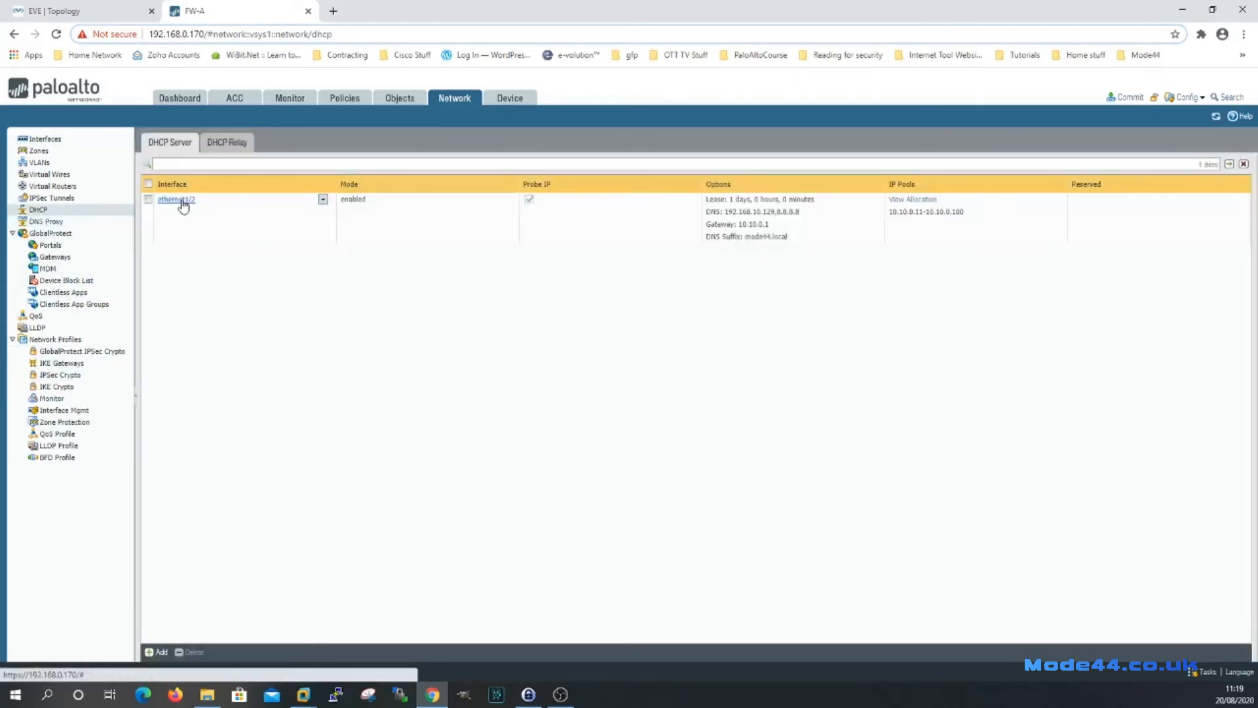
Replace the ethernet1/2 DHCP DNS servers 192.168.10.129 and 8.8.8.8 with primary DNS 10.10.0.1.
left_click(181, 201)
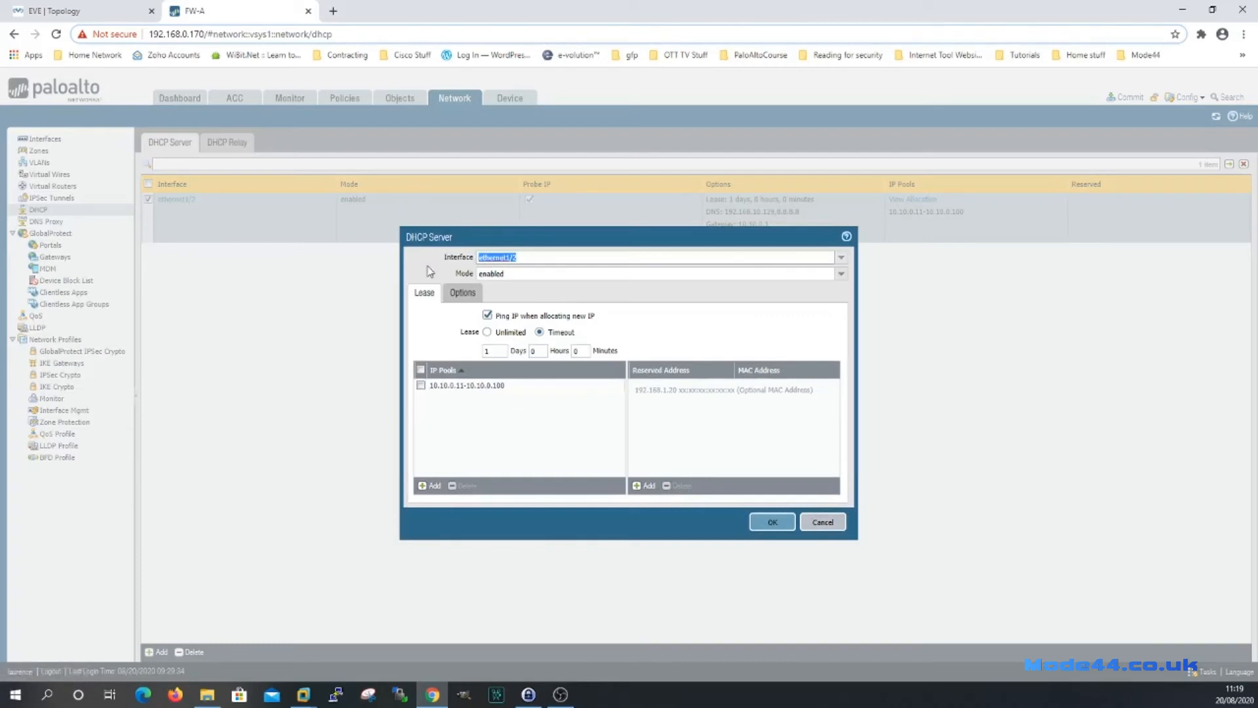
left_click(461, 292)
double_click(498, 398)
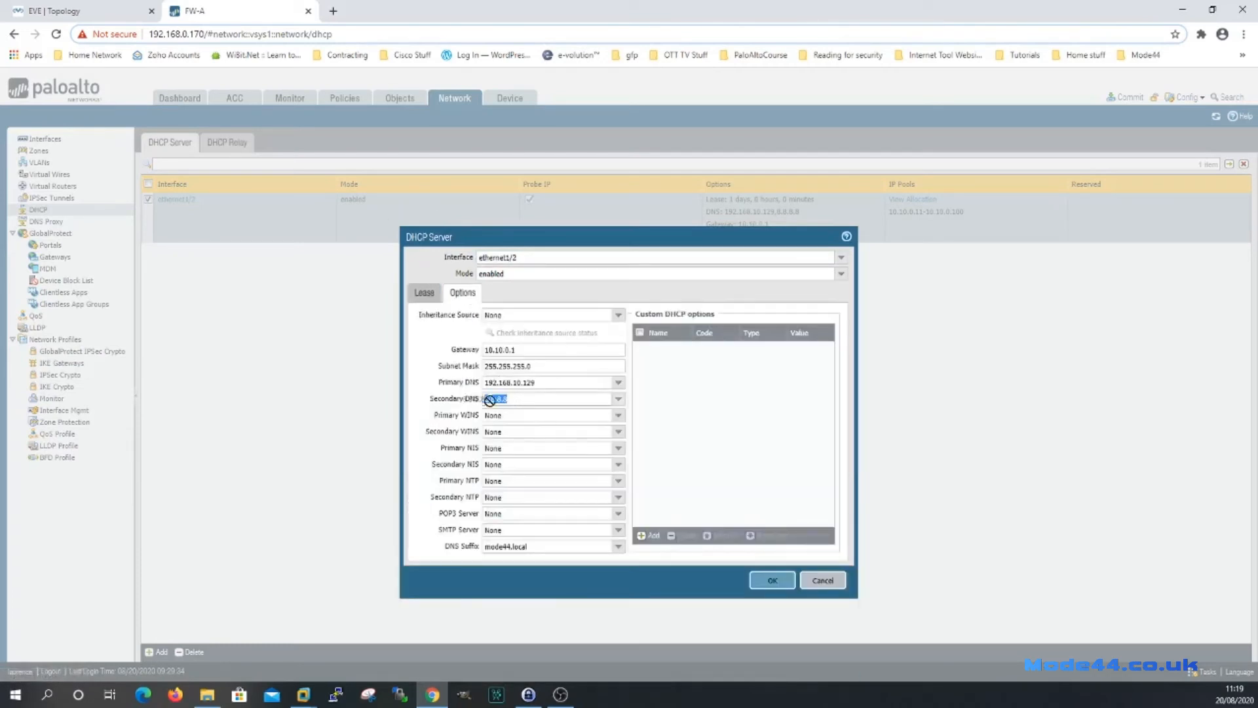
key("BackSpace")
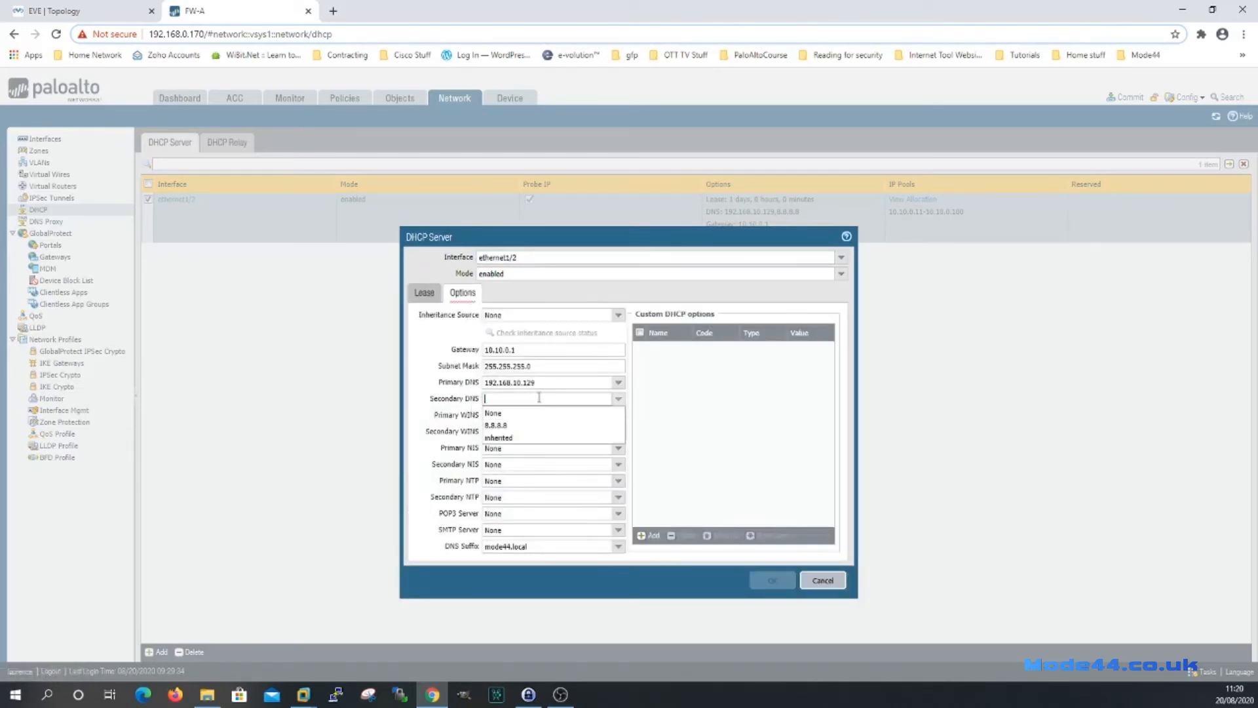
double_click(541, 385)
key("BackSpace")
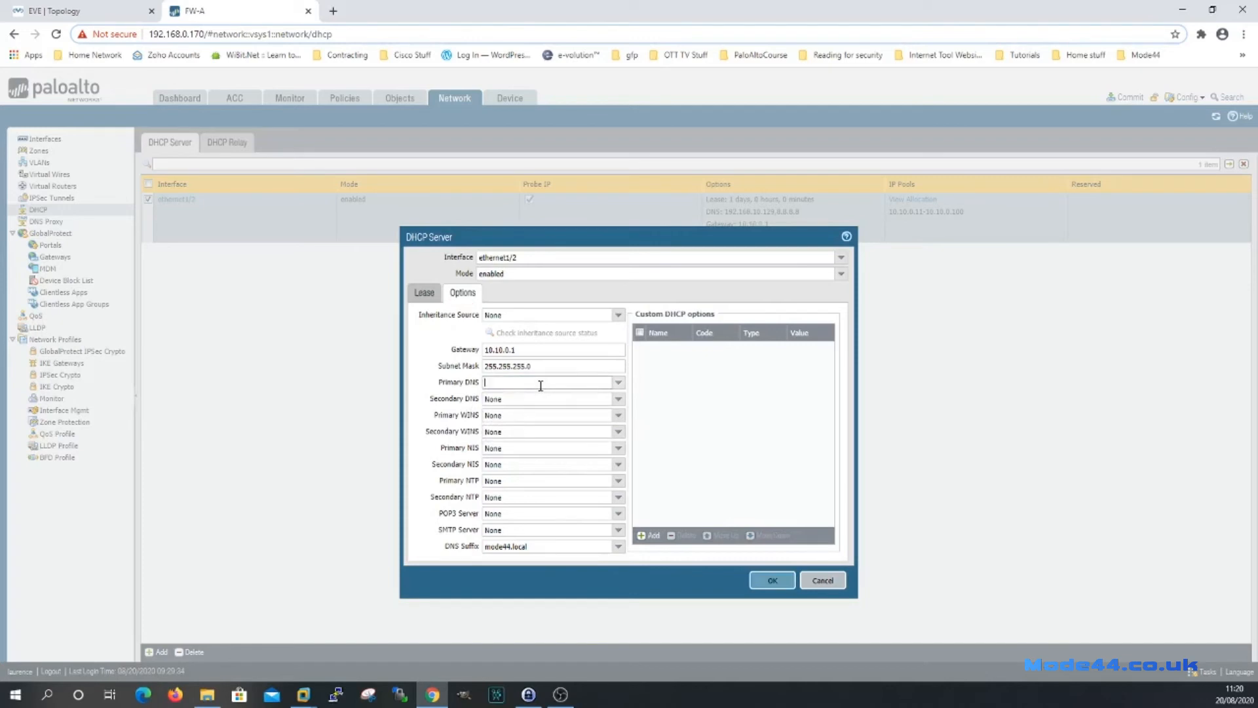
type("10.10.0.")
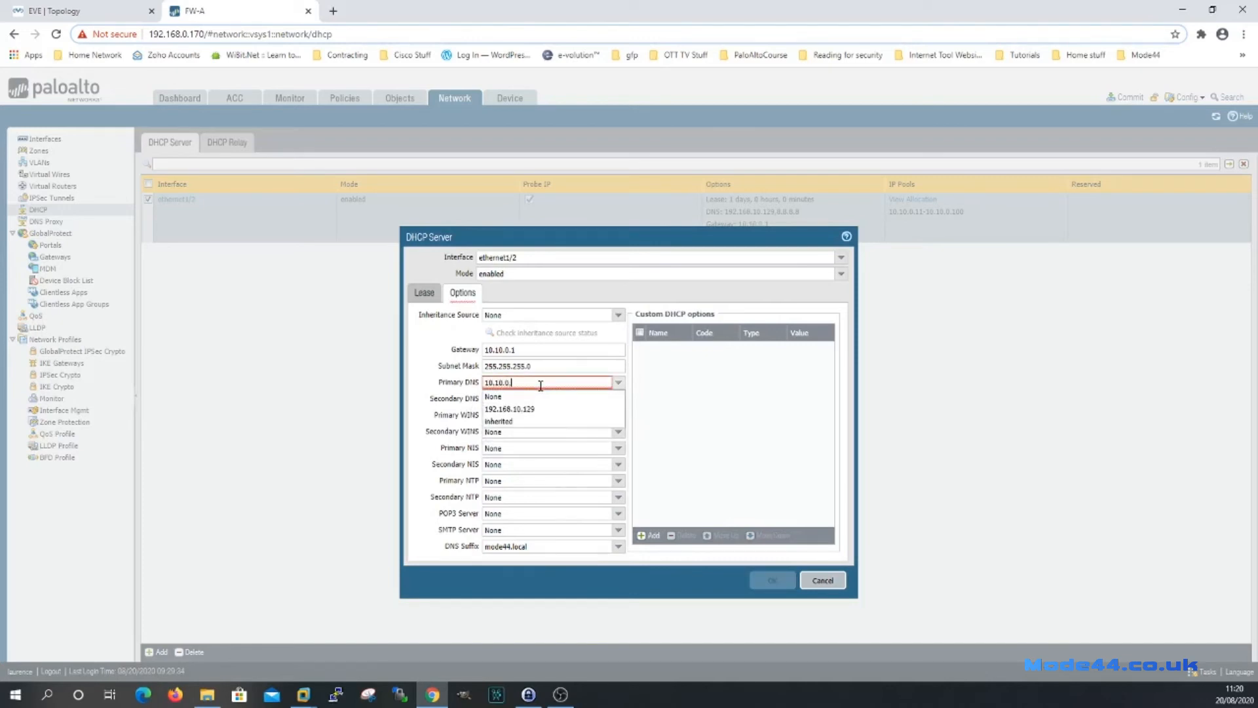
type("1")
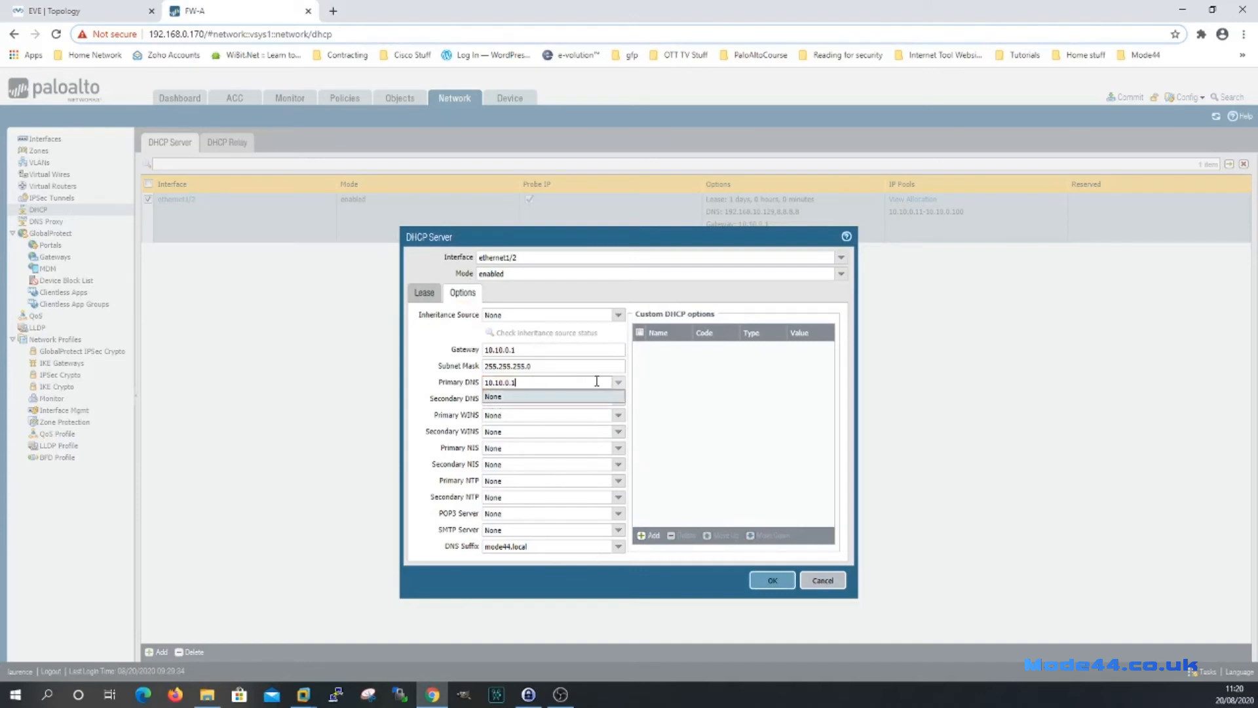
left_click(702, 411)
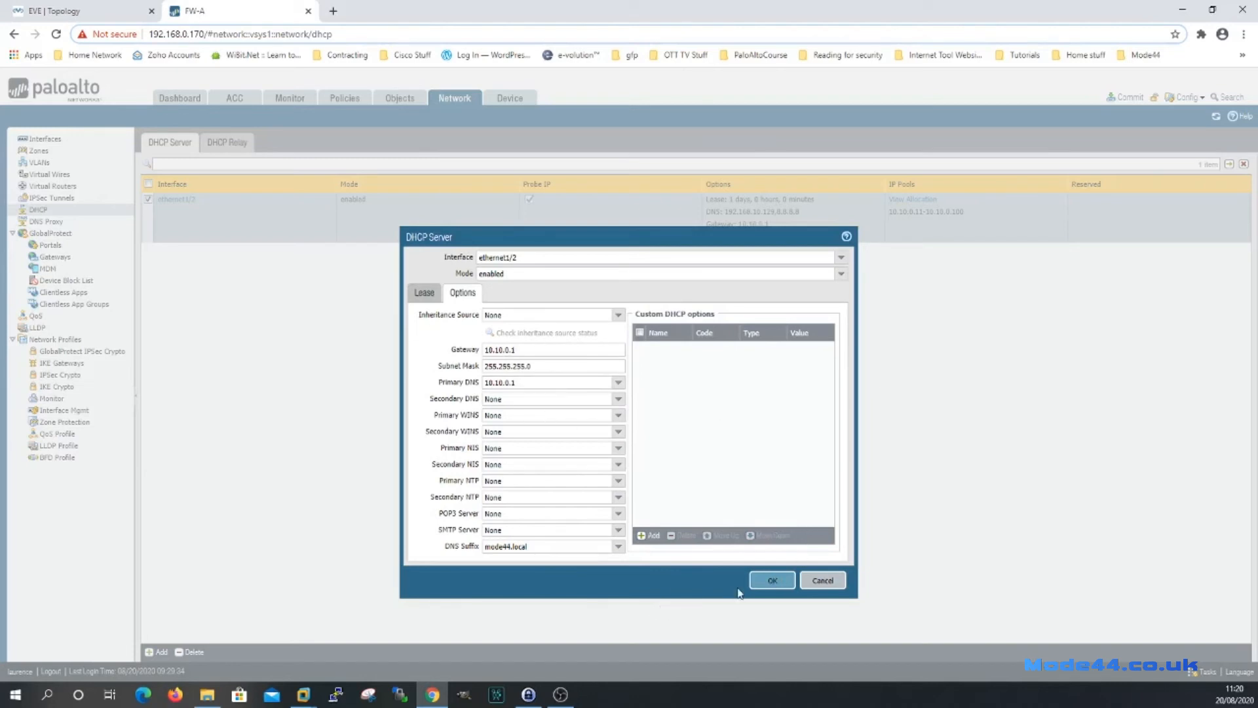
left_click(772, 581)
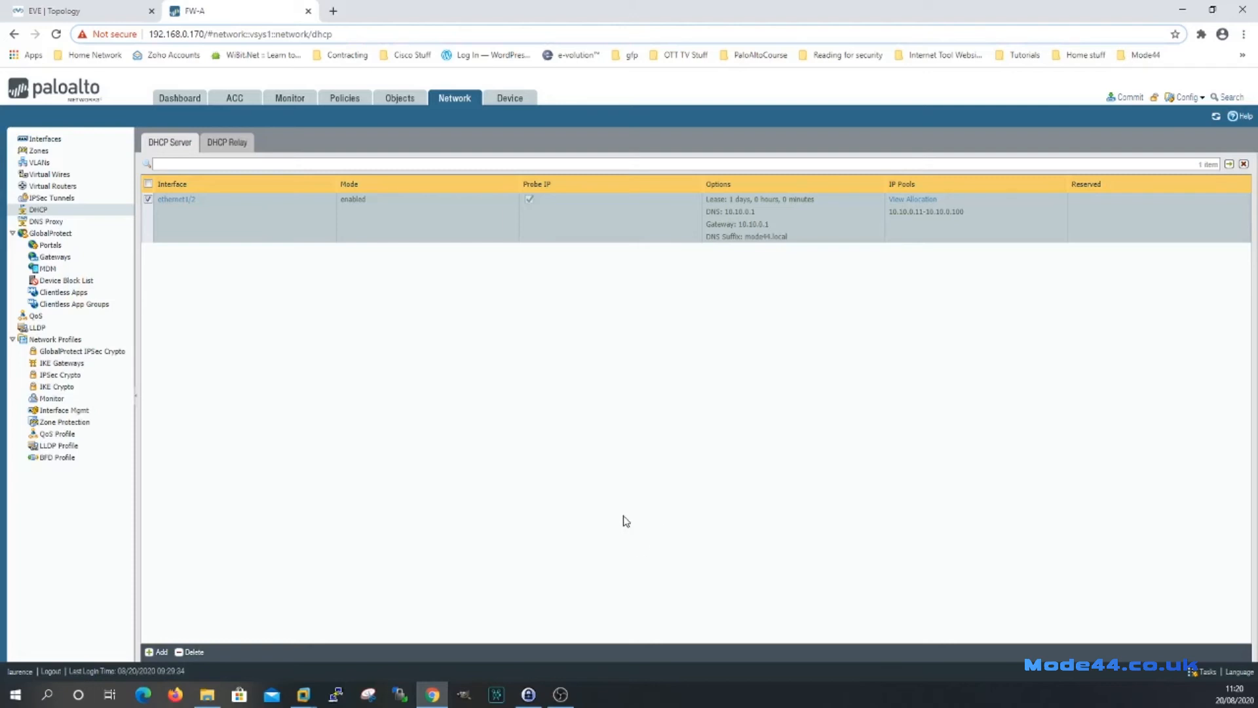
Open the Services service route configuration, briefly checking the network topology diagram.
left_click(516, 105)
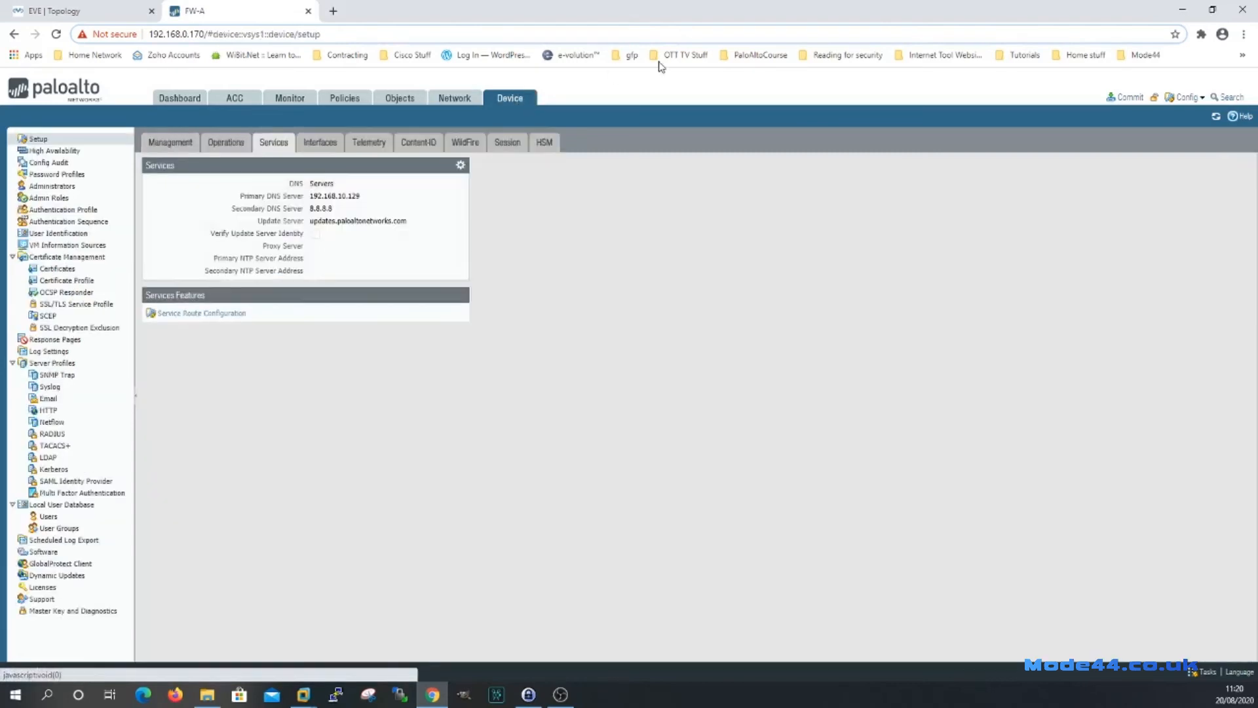
left_click(190, 314)
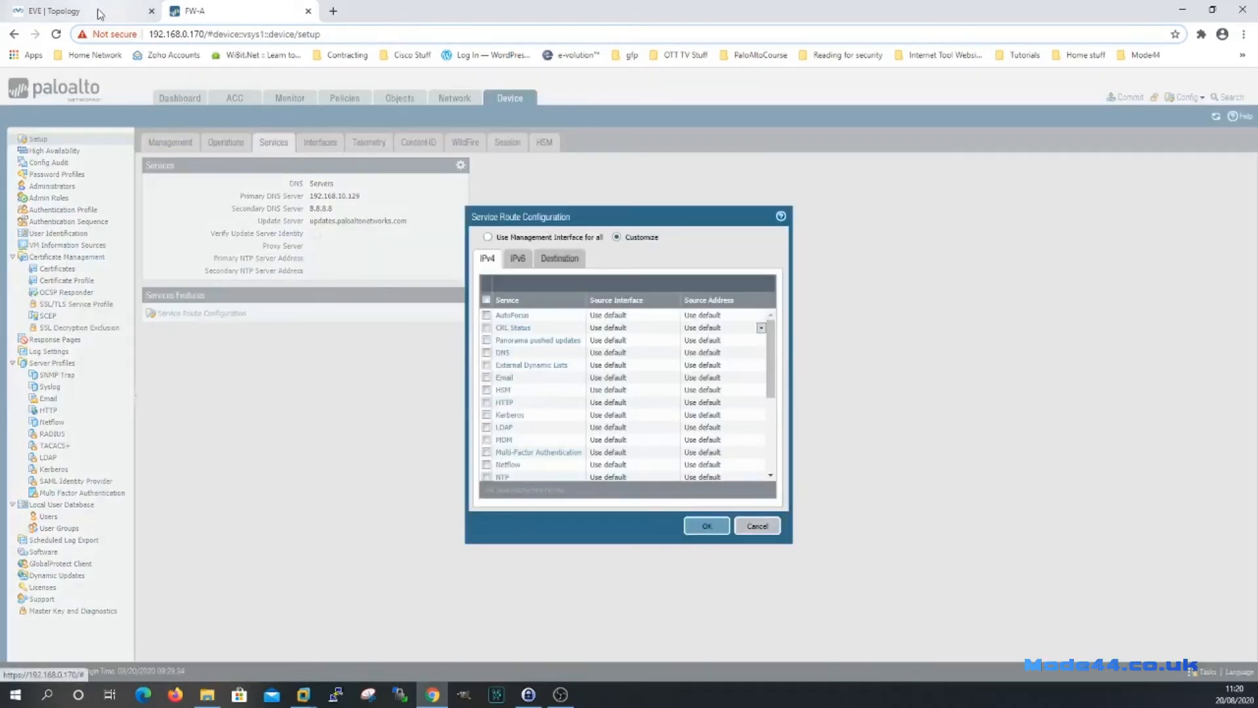
left_click(118, 12)
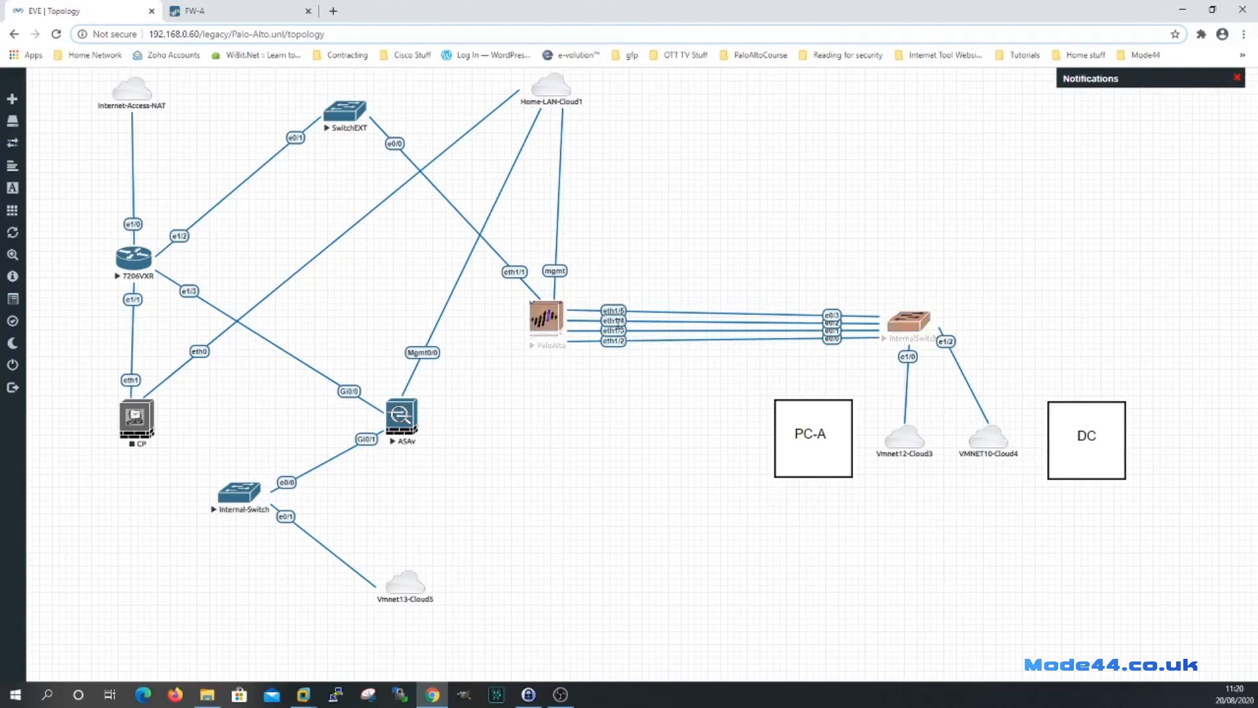
left_click(240, 12)
Source DNS service traffic from ethernet1/4 with servers-gateway, save, and commit.
left_click(502, 353)
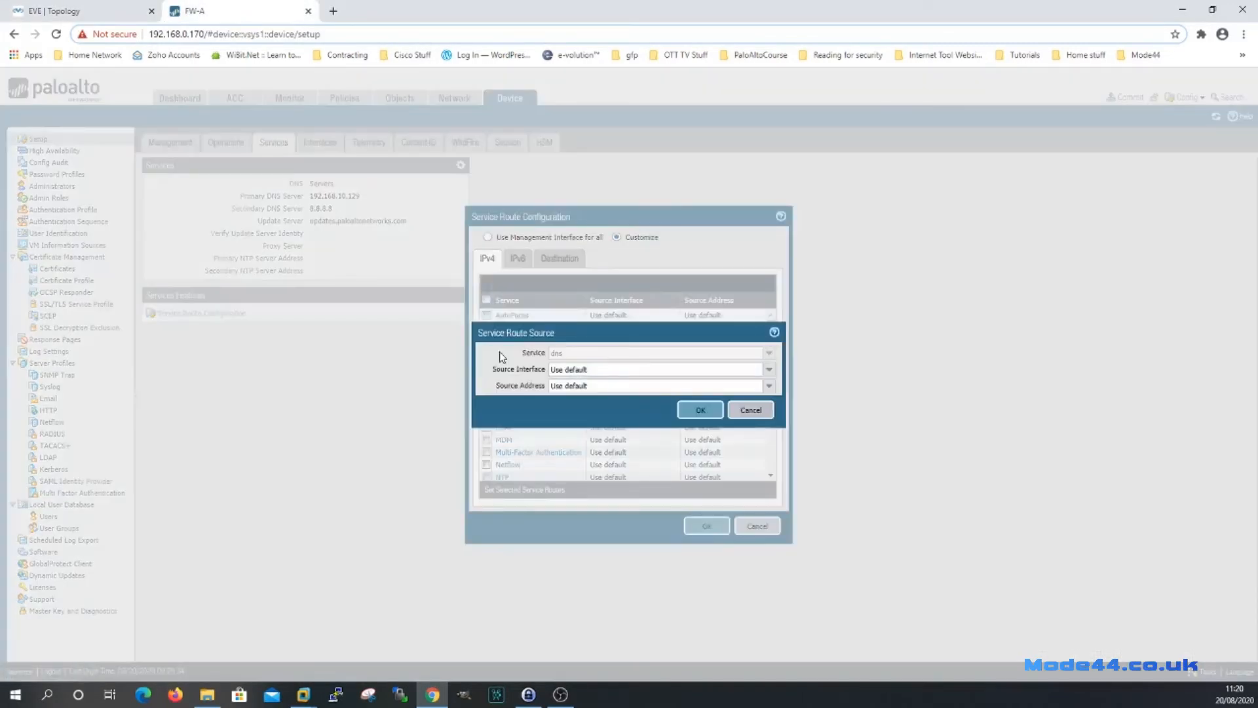
left_click(769, 369)
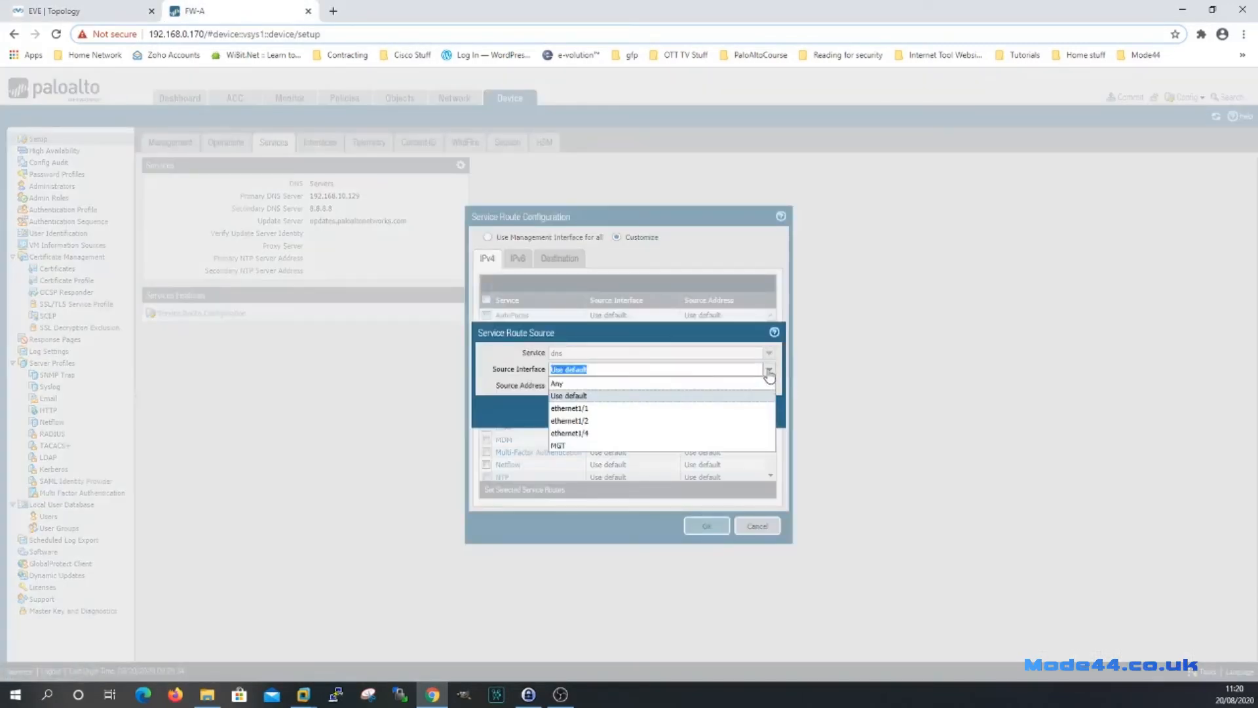
left_click(585, 435)
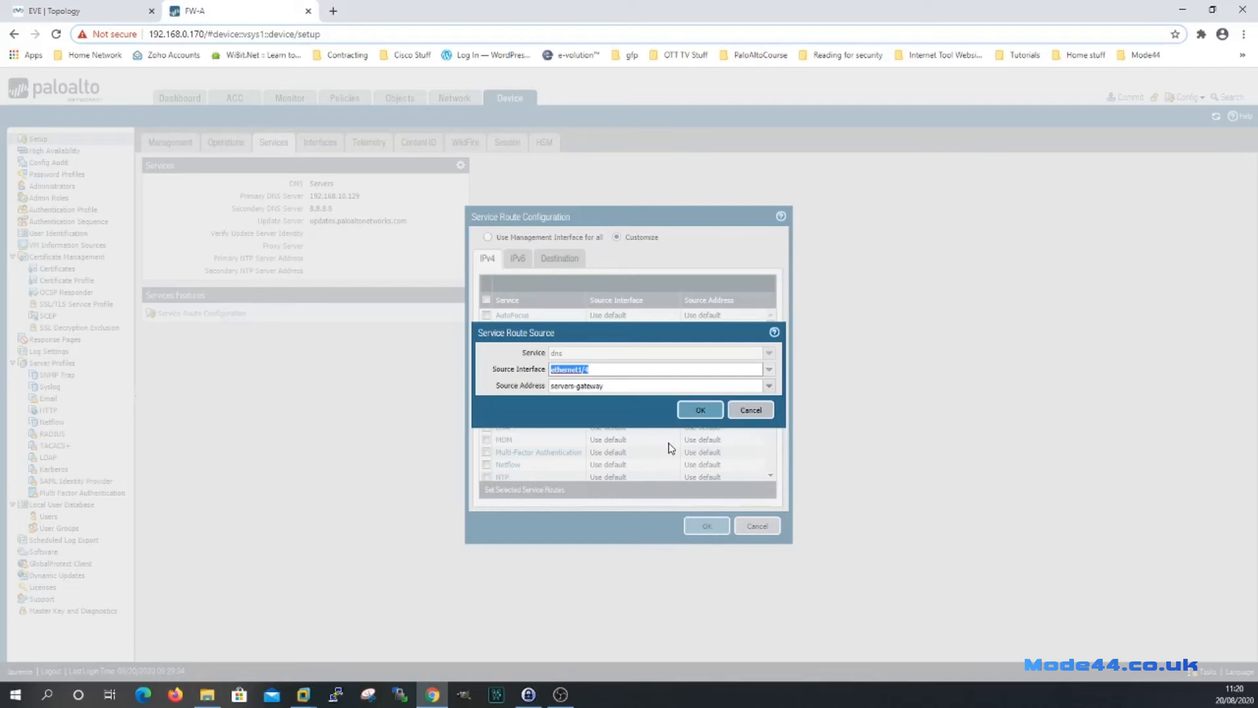
left_click(699, 408)
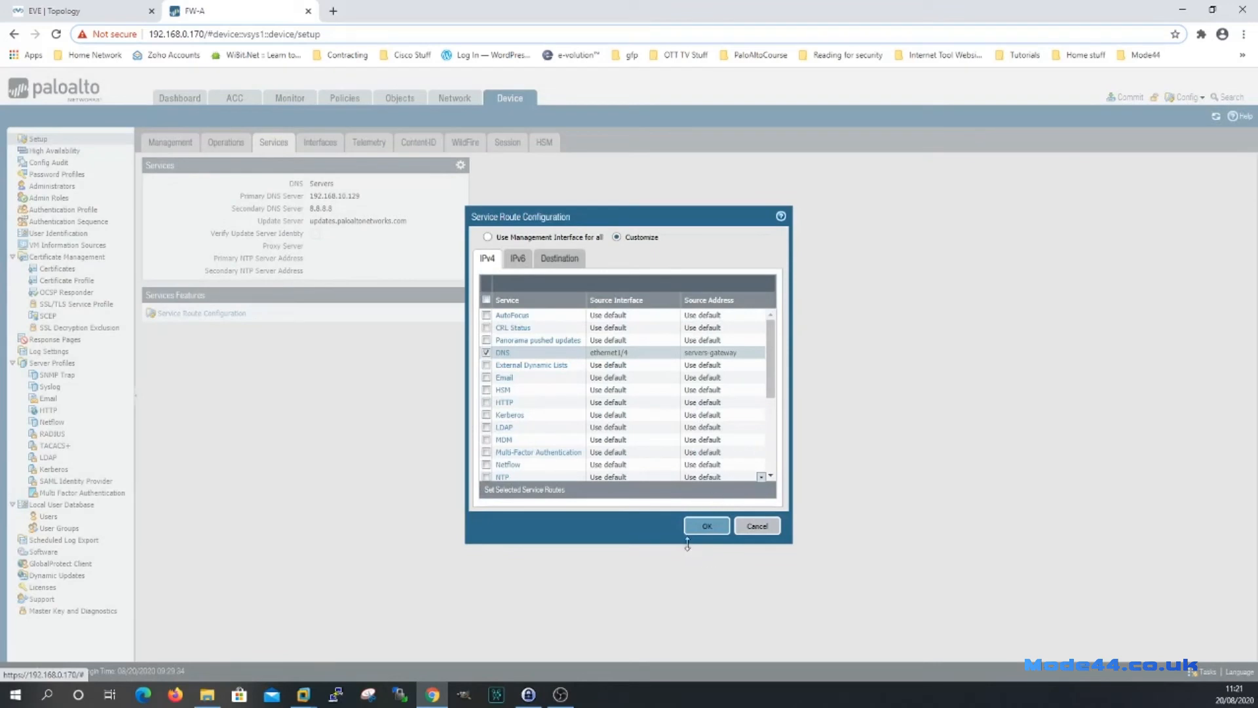
left_click(707, 524)
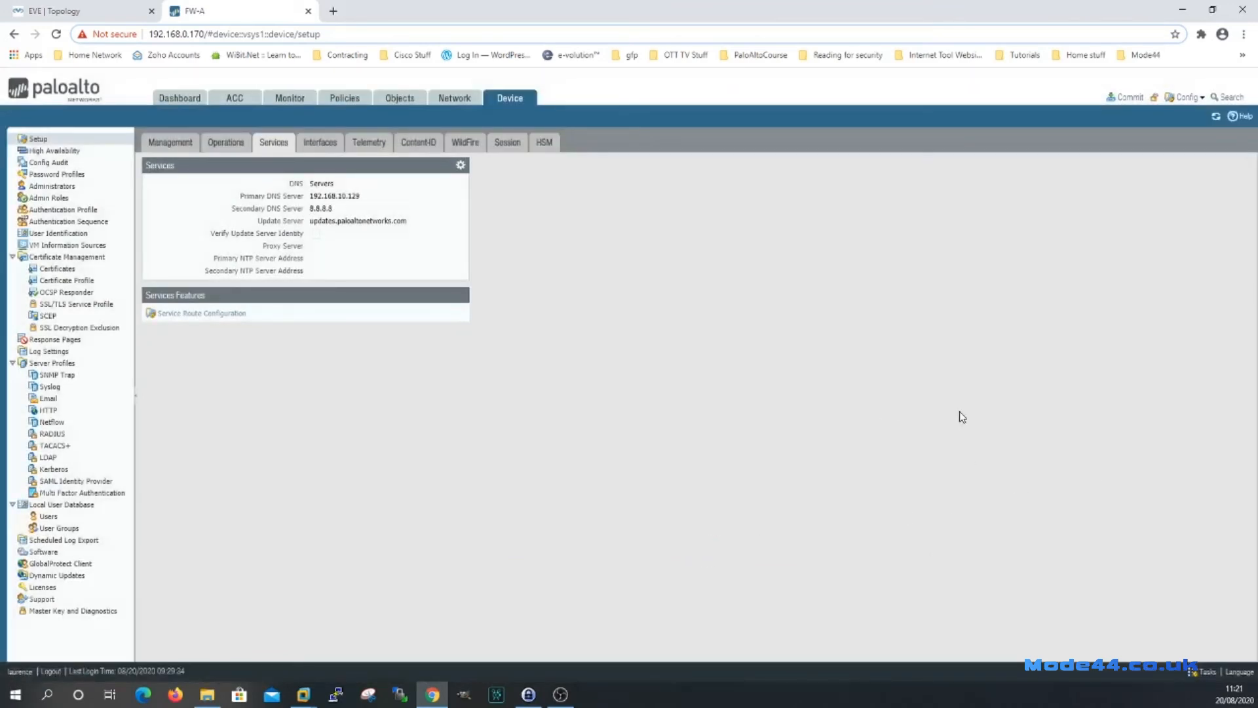
left_click(1126, 102)
Commit the pending PAN-OS changes and close the status window once the commit completes.
left_click(741, 524)
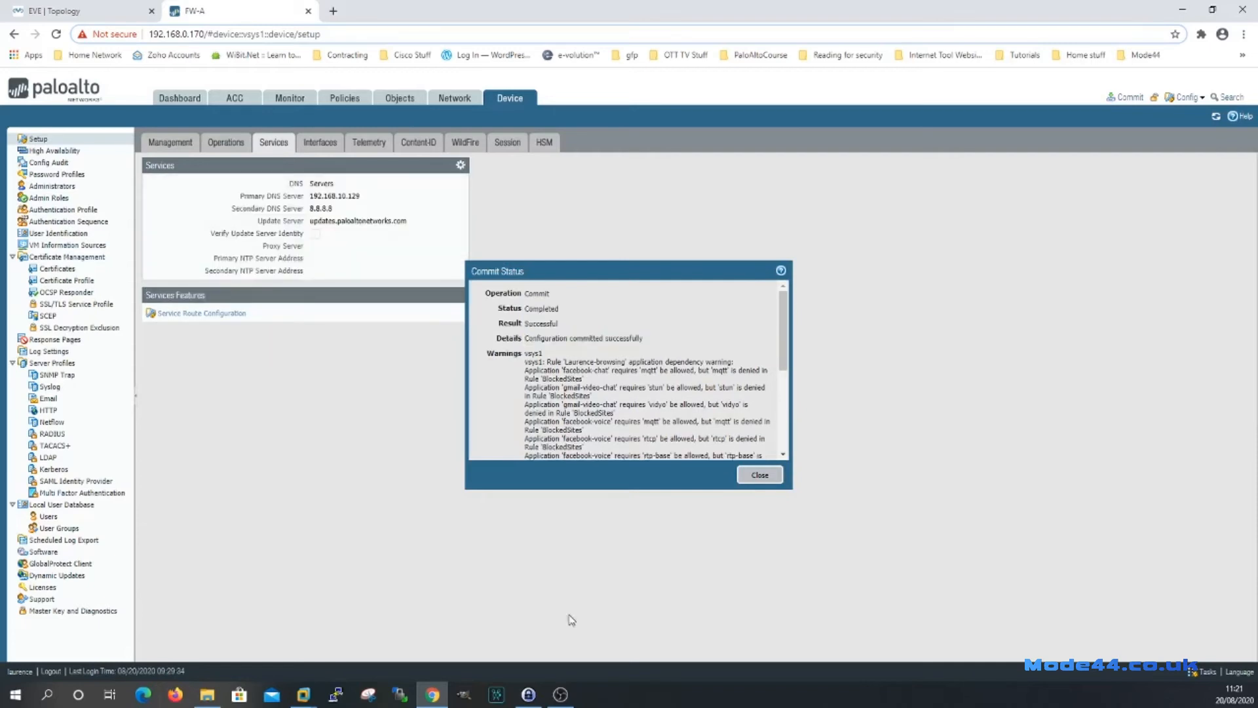
left_click(763, 476)
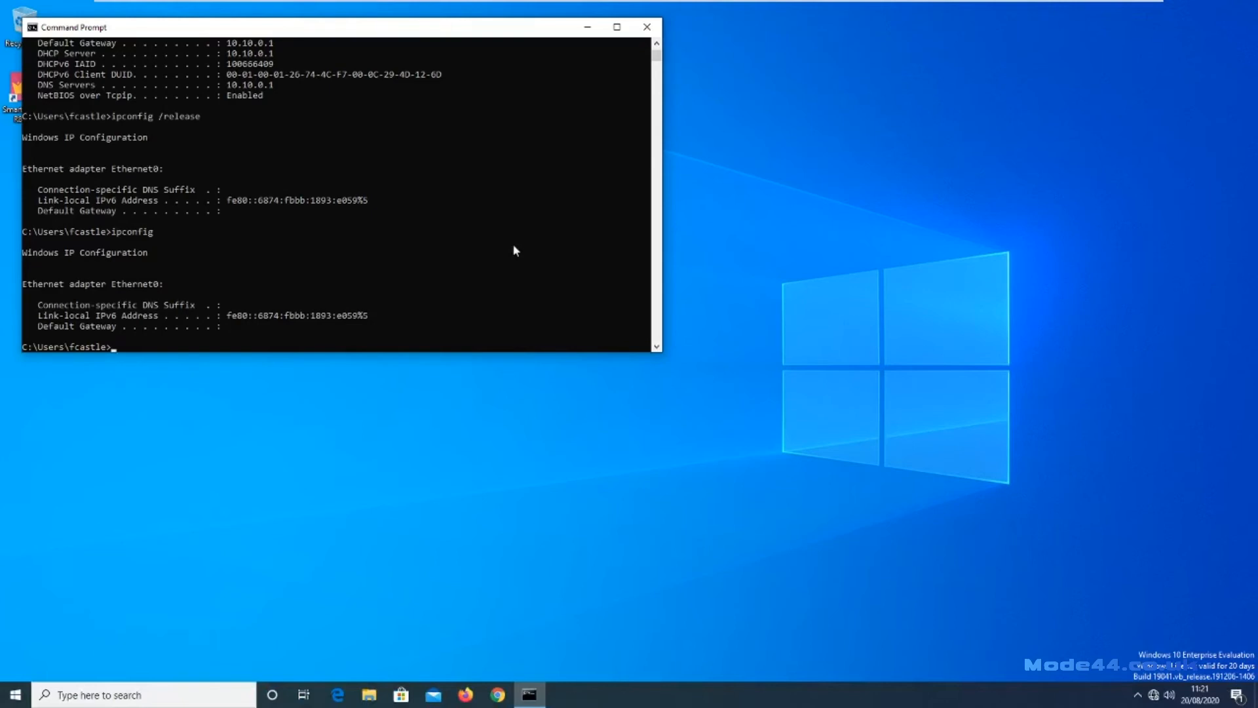
Check the PC's current address with ipconfig and renew its DHCP lease.
key("Up")
key("Return")
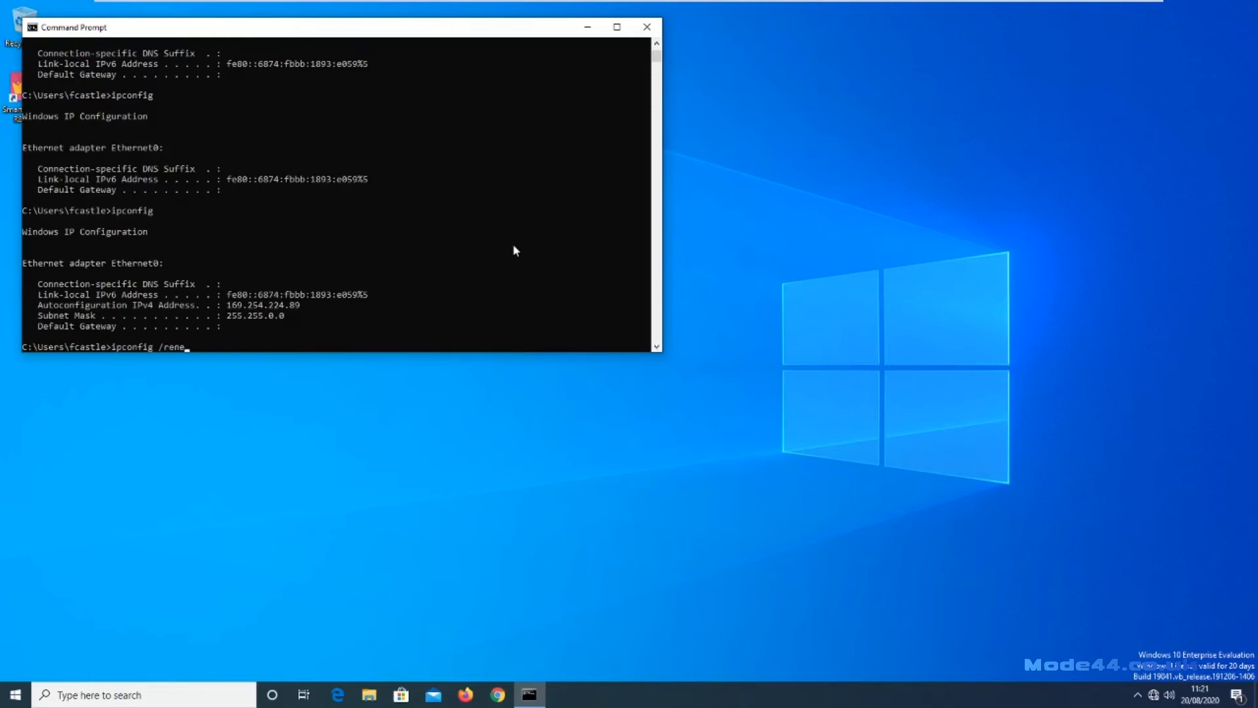
key("Return")
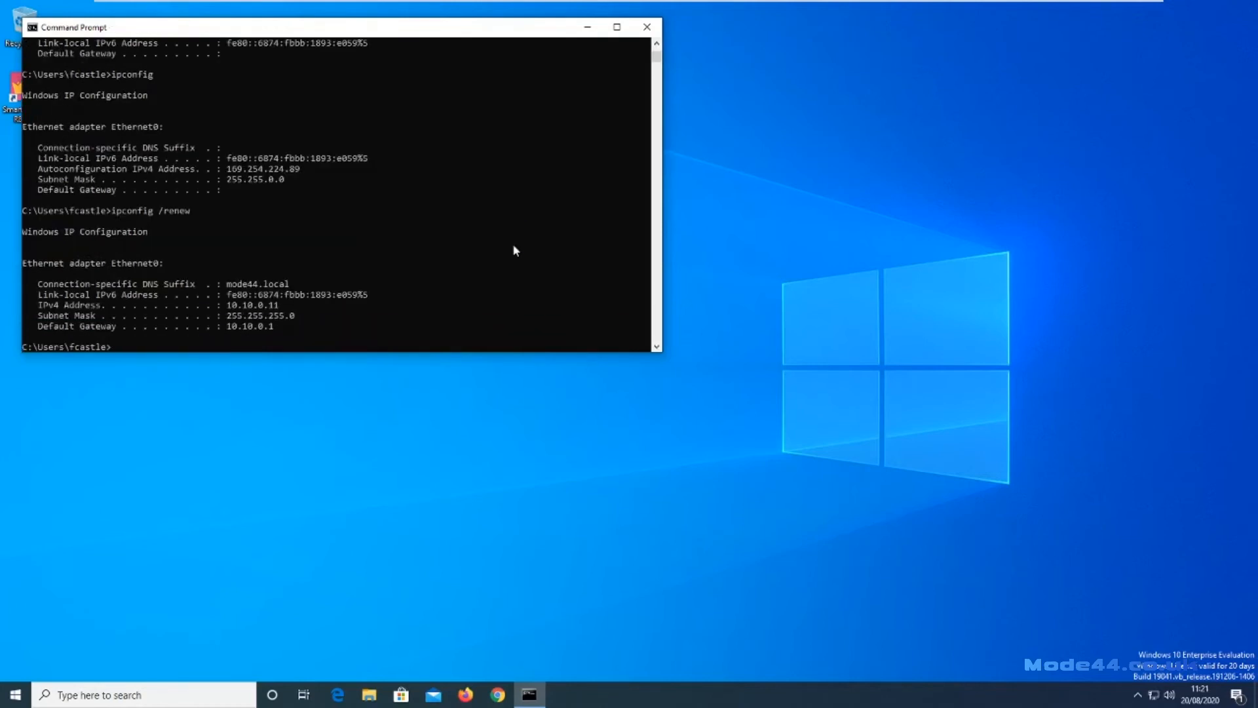
Run ipconfig /all to confirm address 10.10.0.11 and DNS server 10.10.0.1, then switch to Chrome.
type("ipcofni")
key("BackSpace")
key("BackSpace")
key("BackSpace")
type("nfig /all")
key("Return")
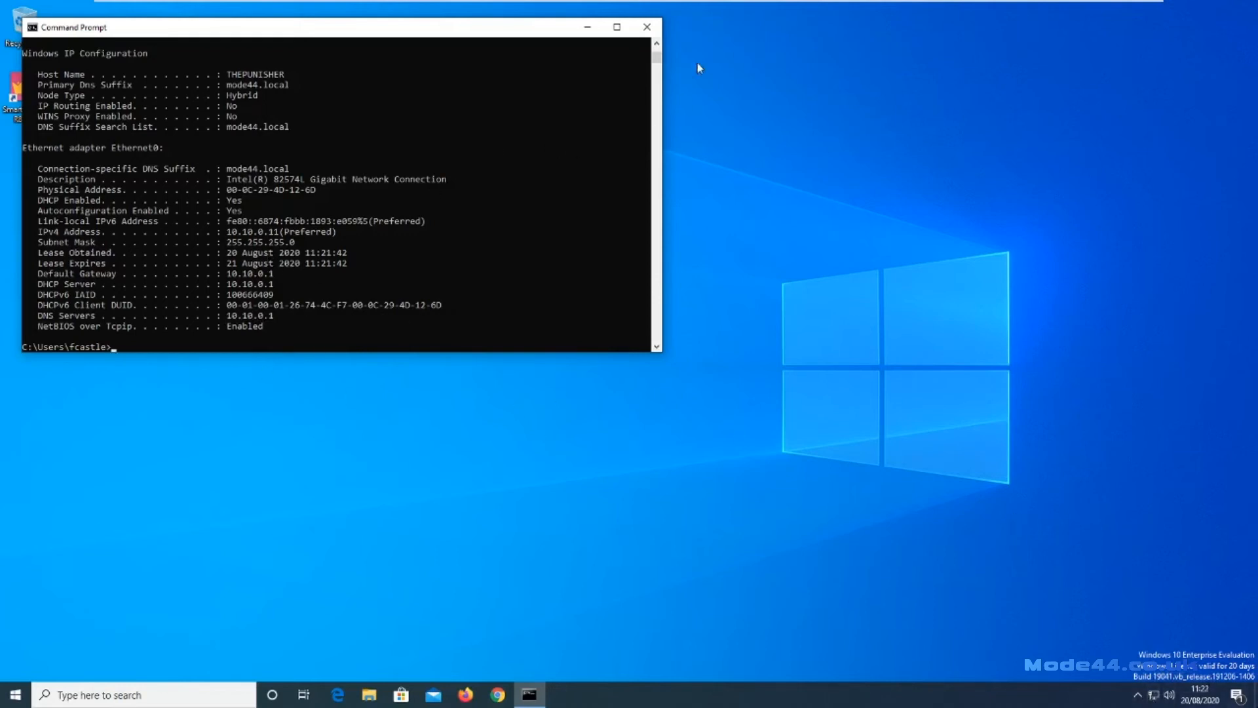
left_click(498, 696)
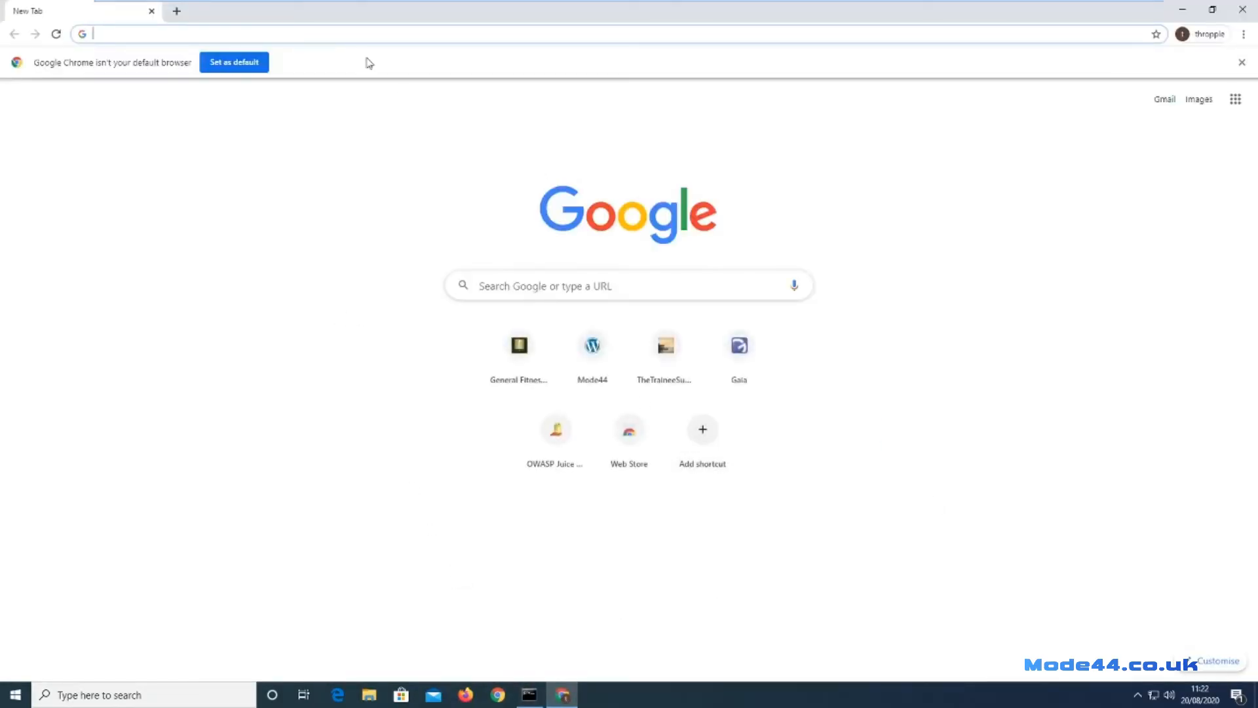
Search the web for 'random website' and scroll through the results.
left_click(347, 34)
type("ran")
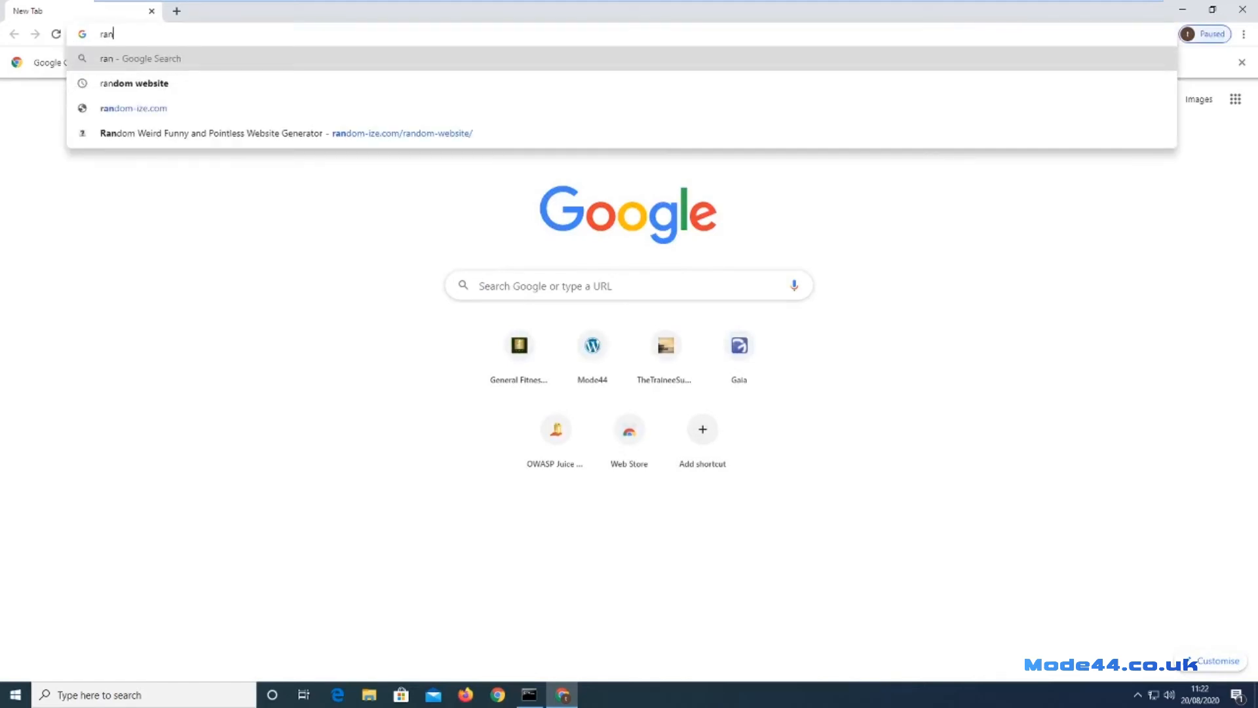
type("dom website")
key("Return")
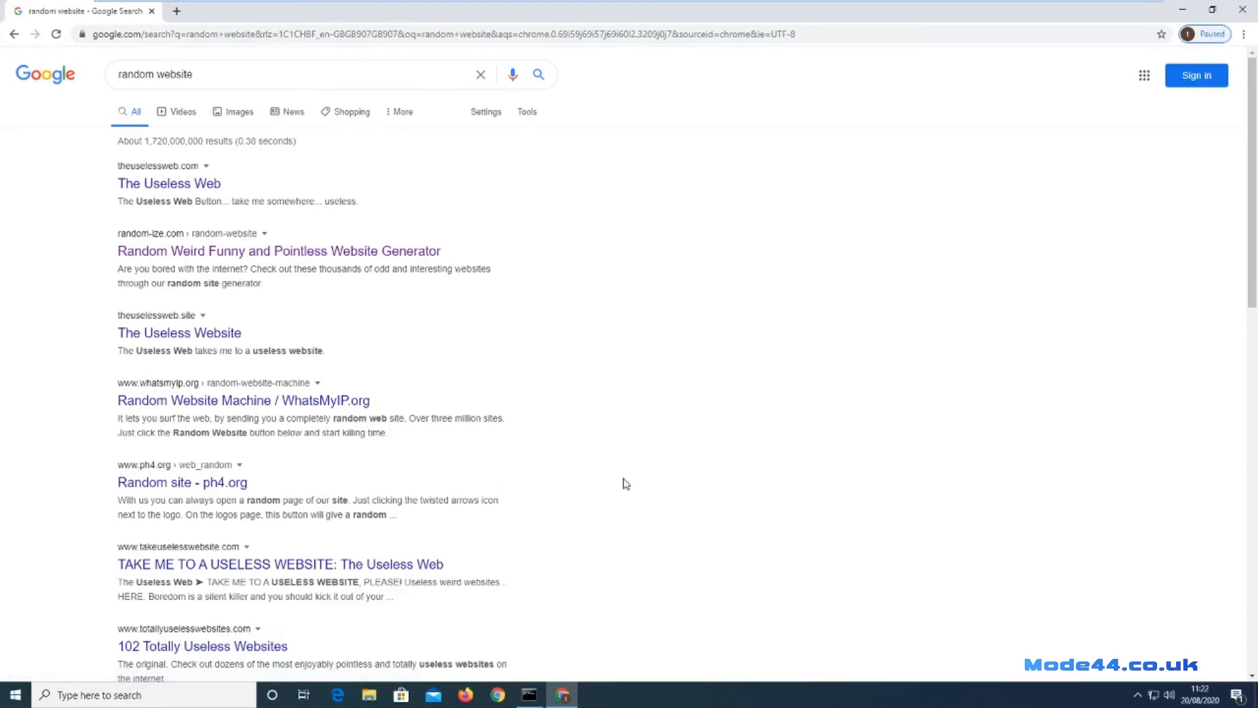
scroll(635, 483, "down", 3)
scroll(645, 487, "down", 1)
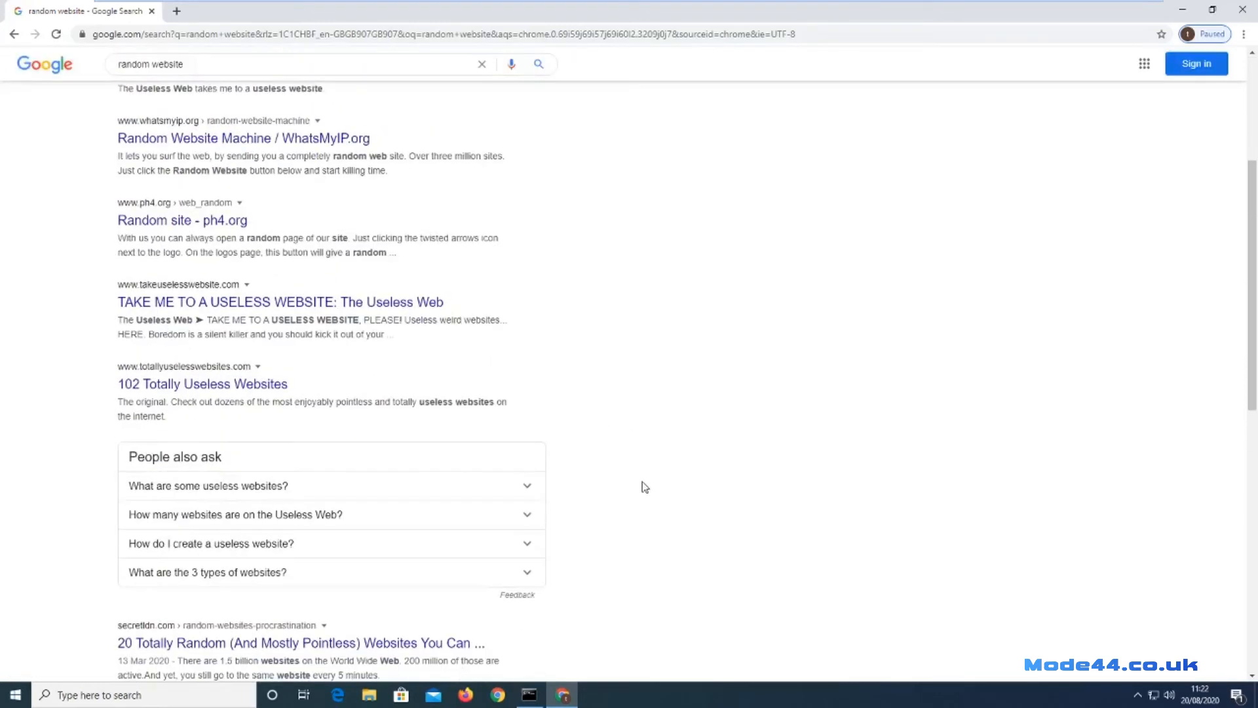
Open takeuselesswebsite.com, press its red button, then go back to the Useless Button page.
left_click(197, 304)
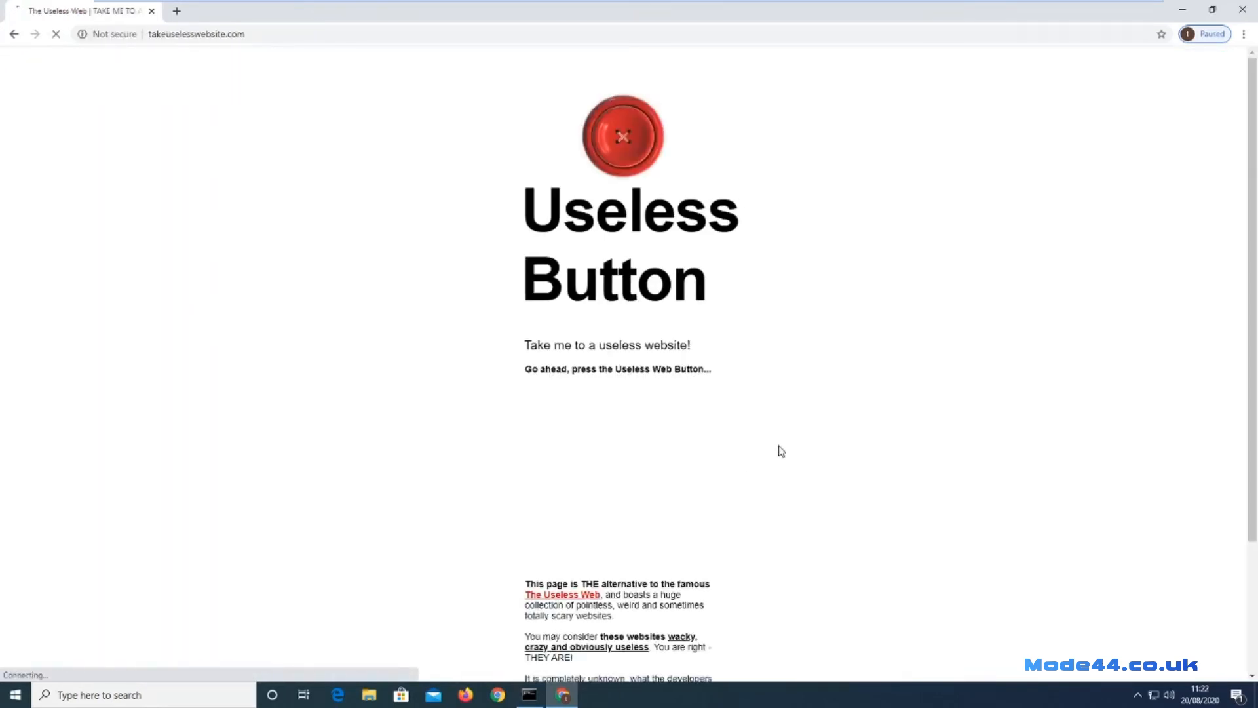
left_click(623, 98)
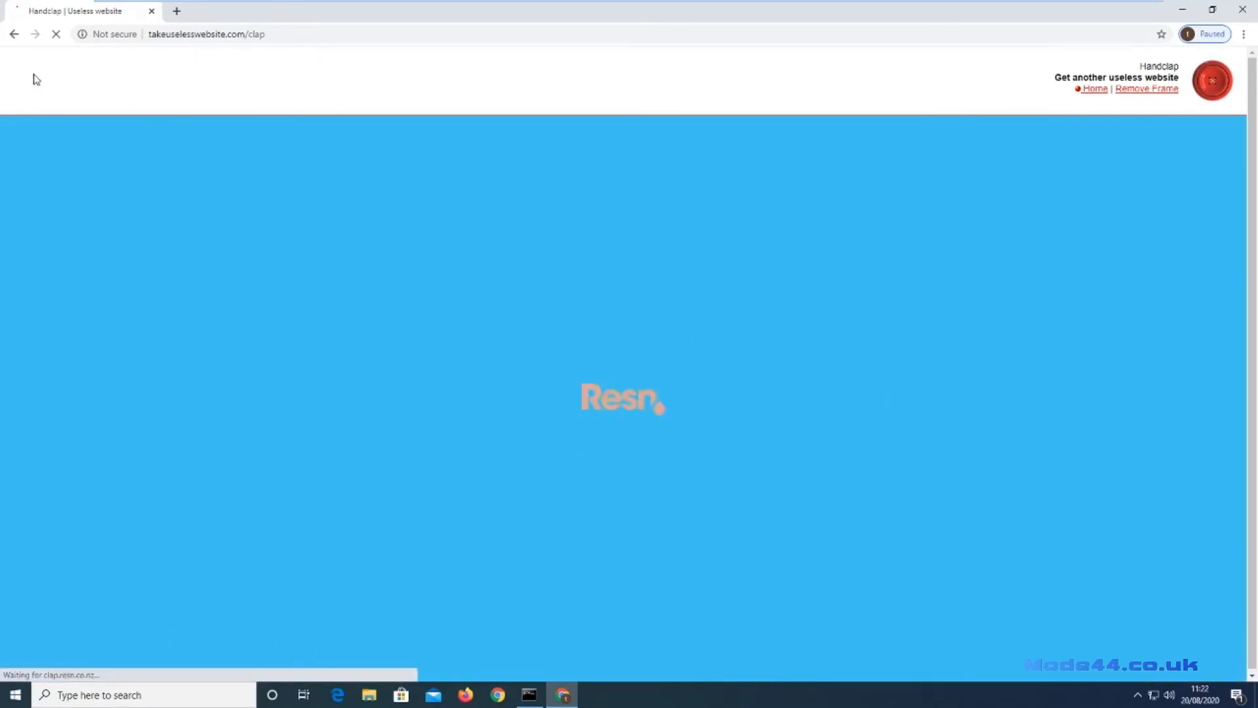
left_click(15, 34)
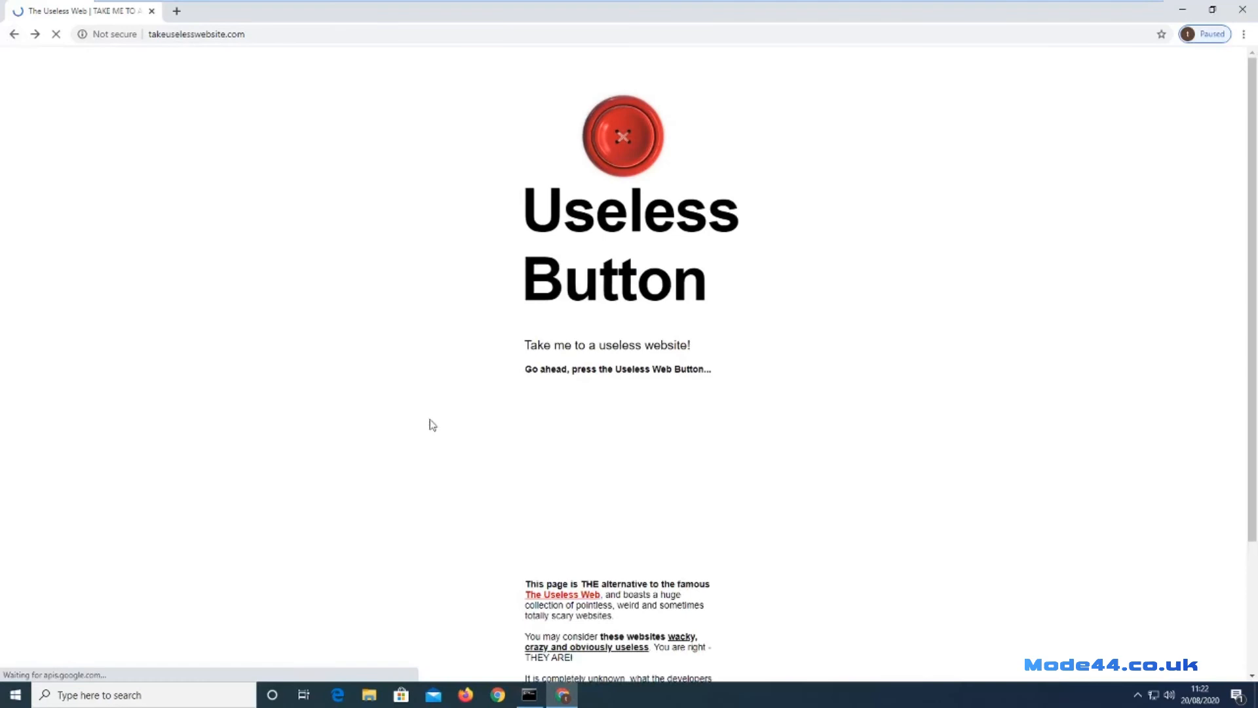
scroll(789, 646, "down", 3)
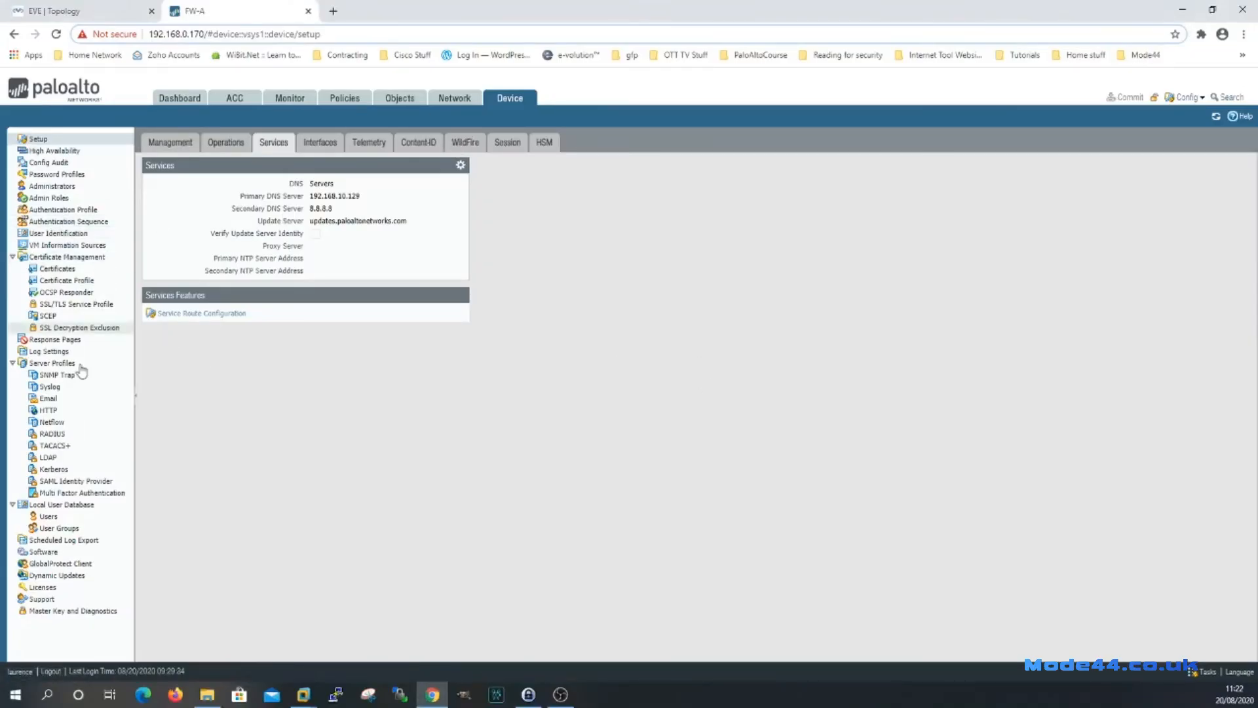
Review the DNS Proxy entry on ethernet1/2 under Network, then return to the DHCP server settings.
left_click(463, 100)
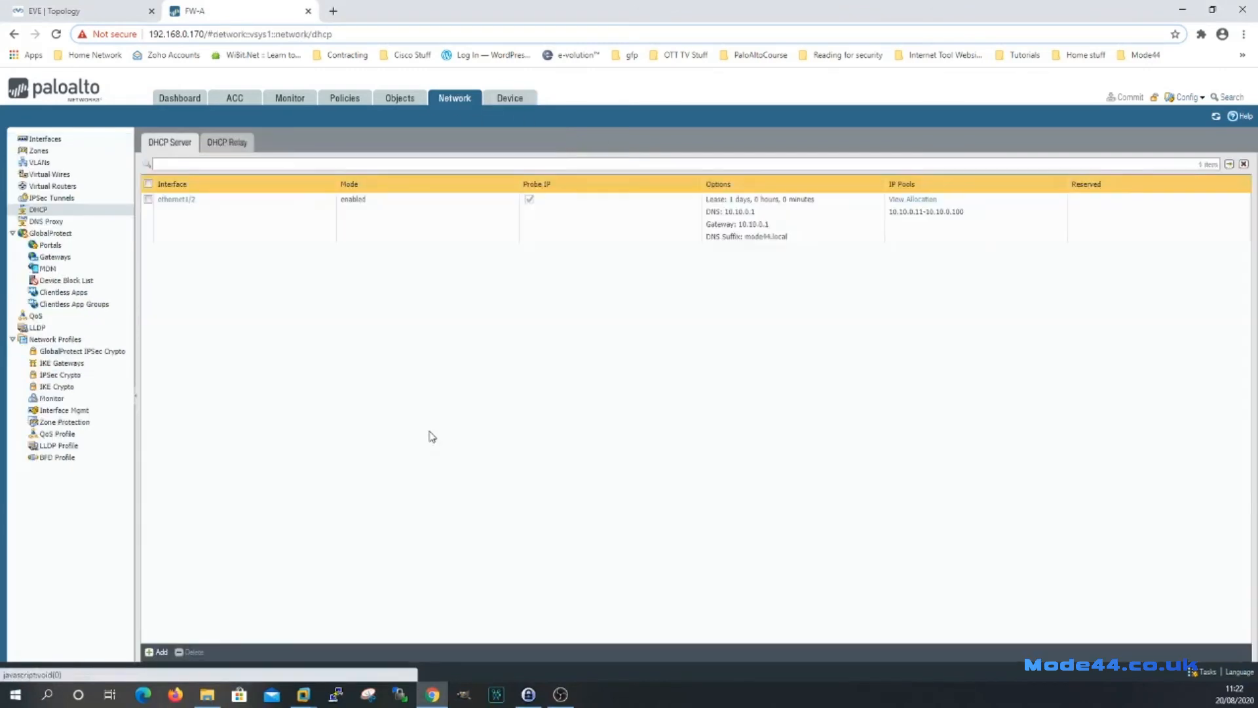
left_click(47, 222)
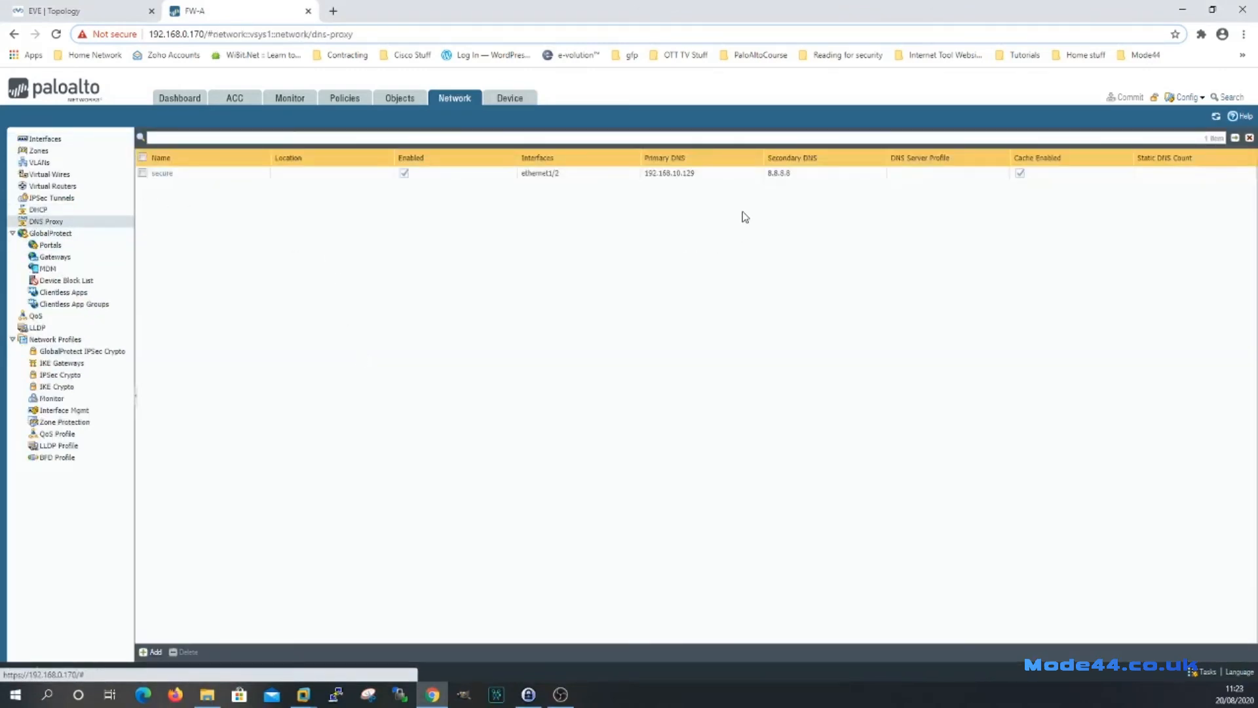
left_click(39, 211)
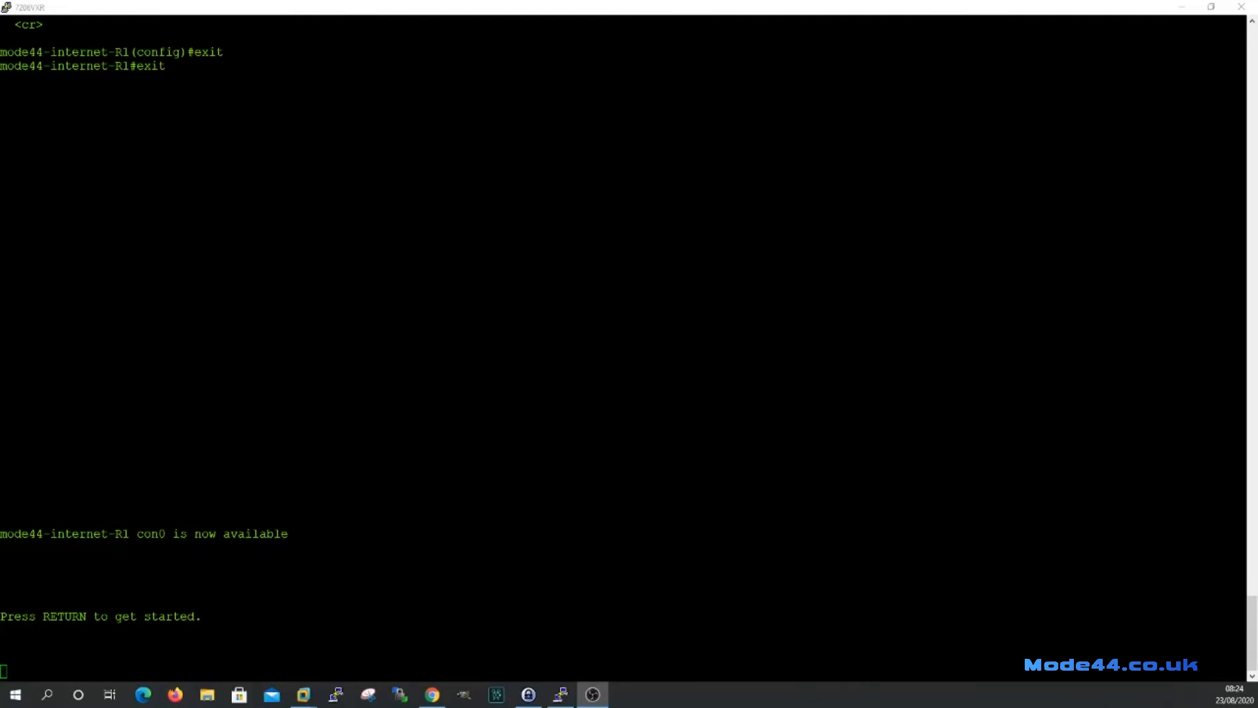
Enter privileged exec mode with 'en' and global configuration mode with 'conf t' on the router.
key("alt+Tab")
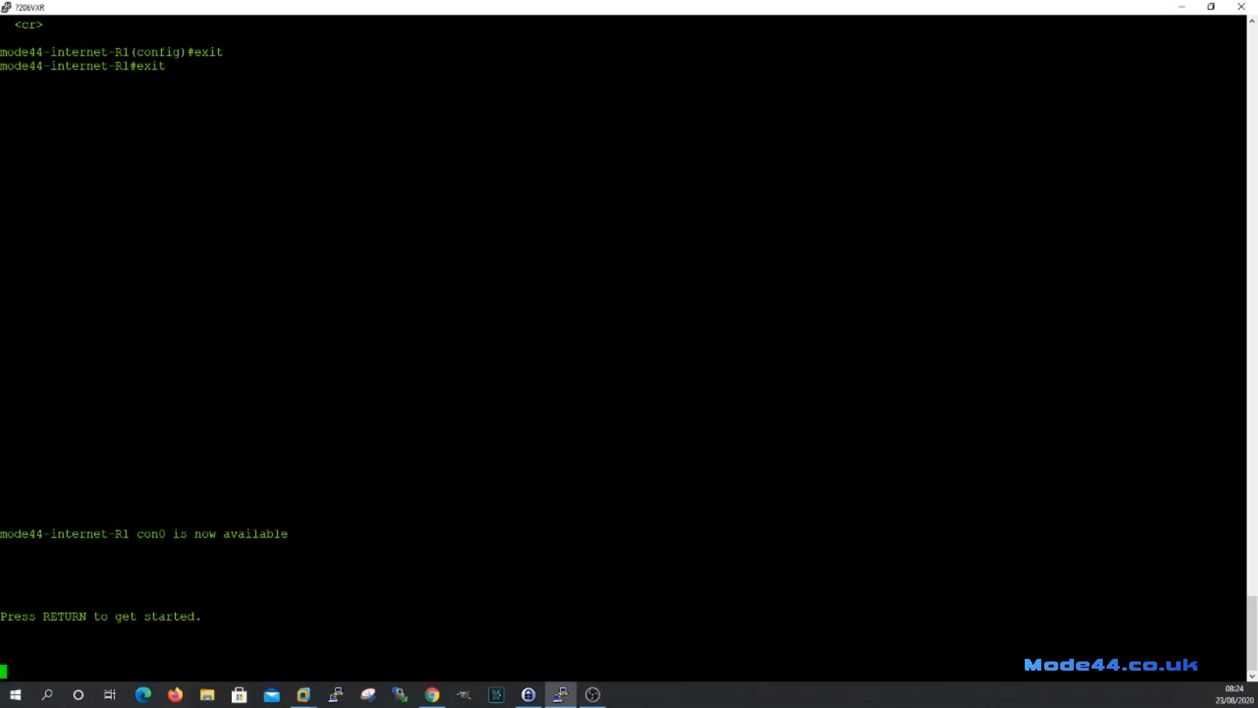
key("Return")
type("en")
key("Return")
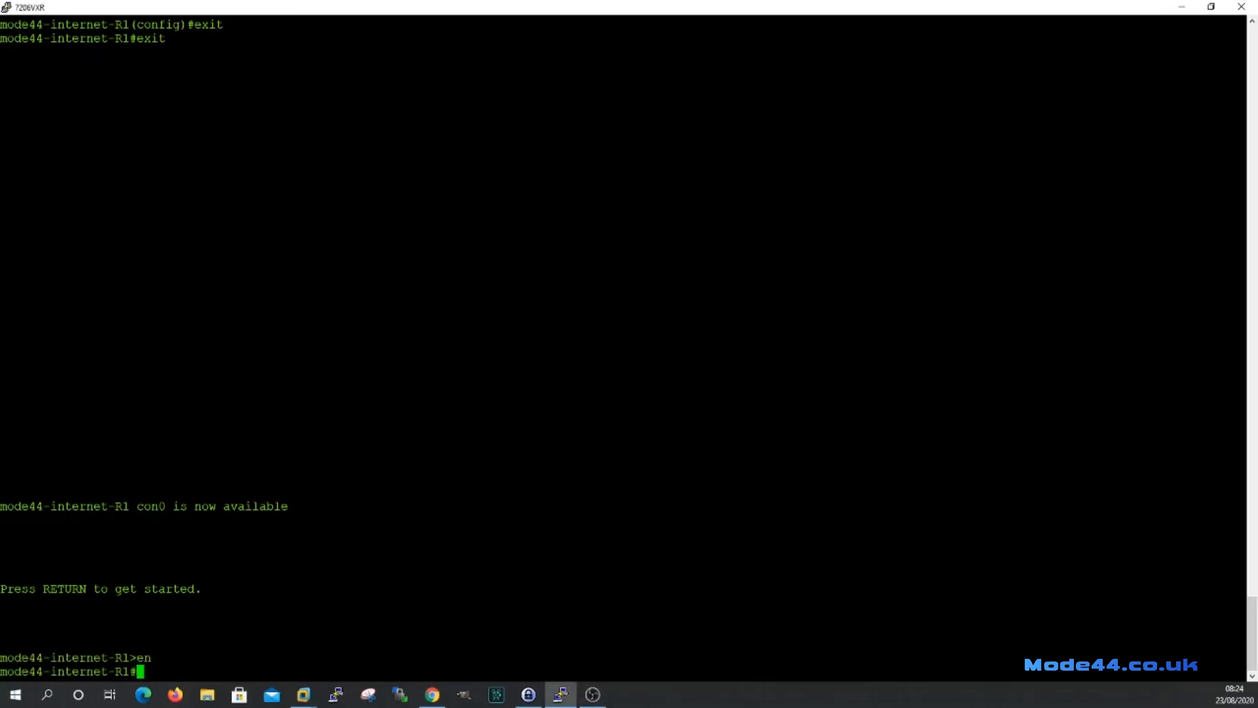
type("conf t")
key("Return")
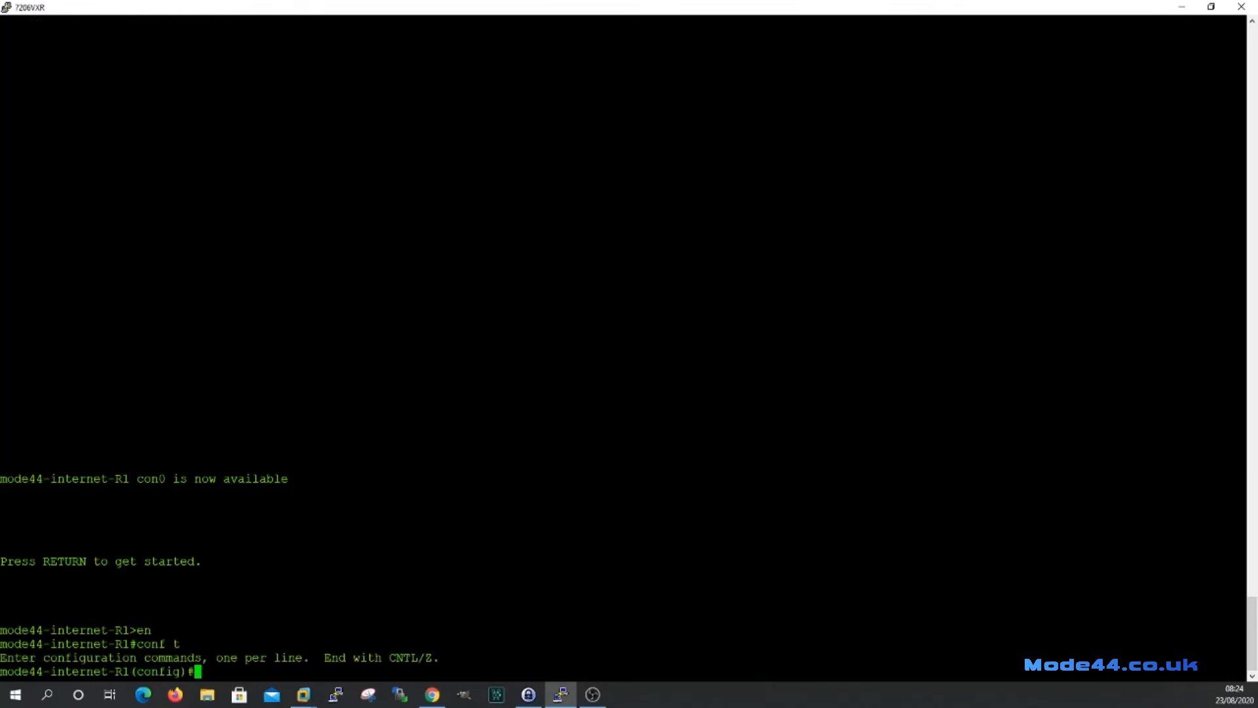
Begin the command 'ntp authentication-key 2 md5' using Tab completion.
type("ntp authent")
key("Tab")
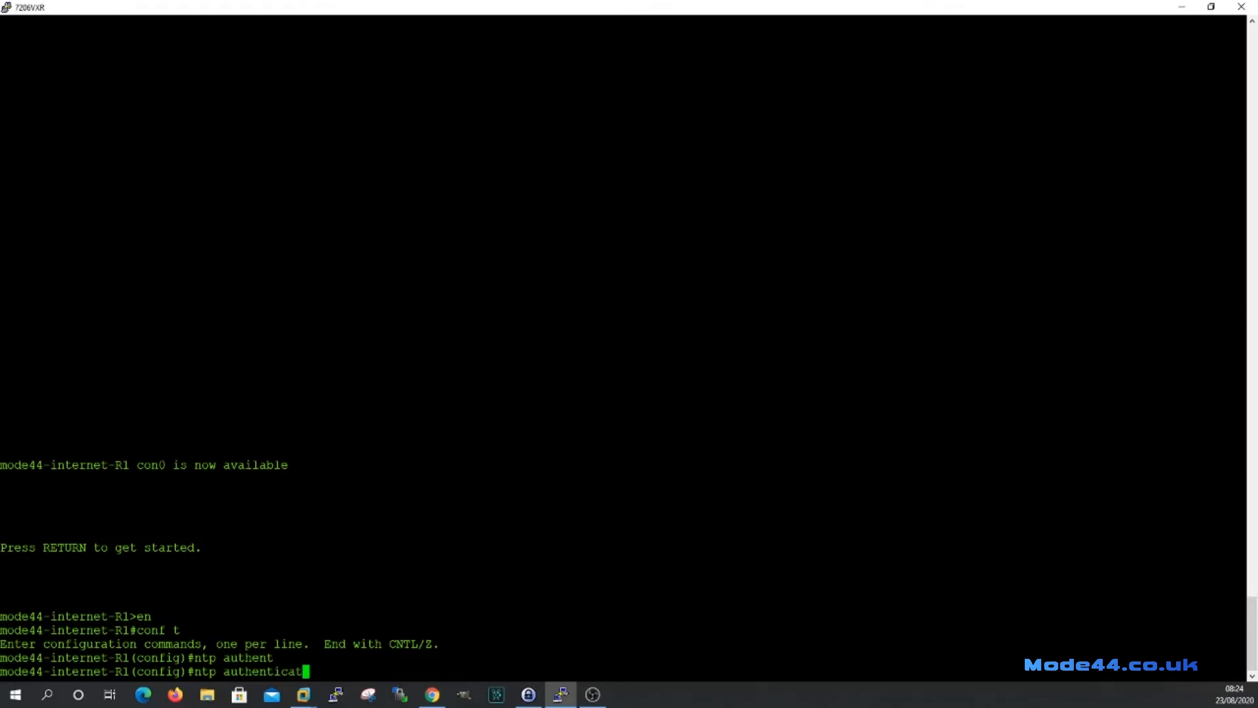
type("i")
key("Tab")
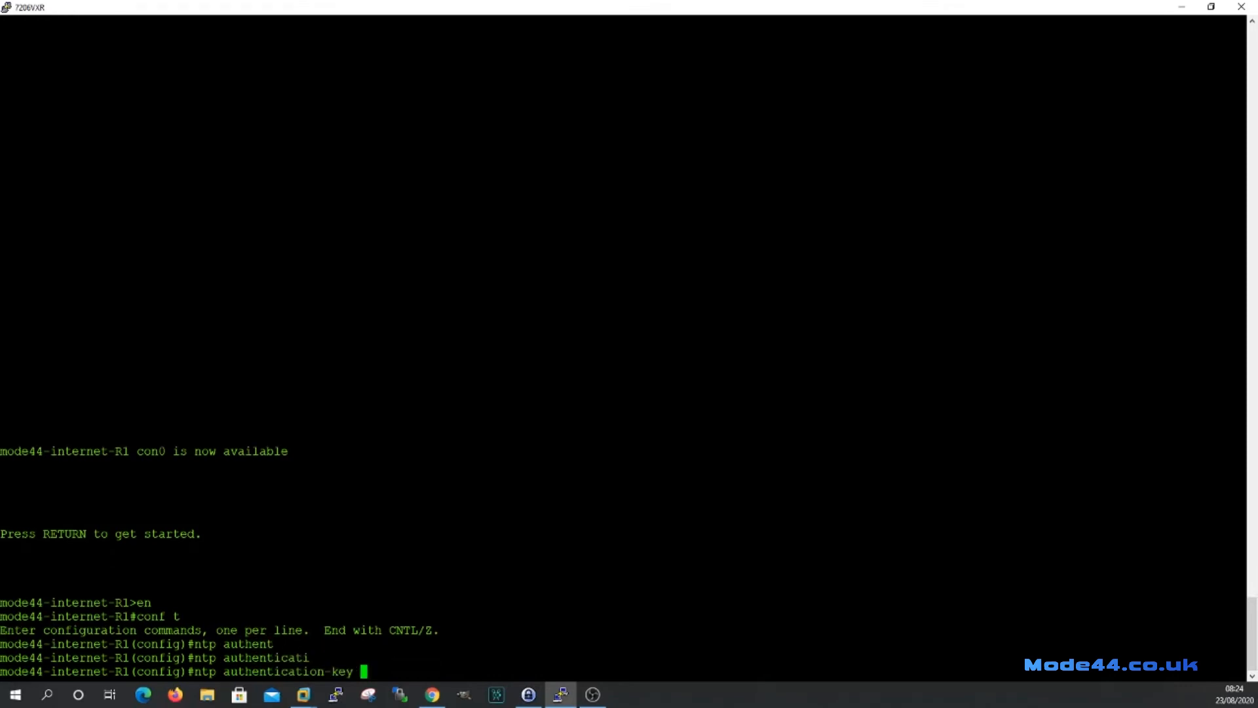
type("2 md5")
Finish MD5 key 2 with its key string and enable 'ntp authenticate'.
type("ciscontp")
key("Return")
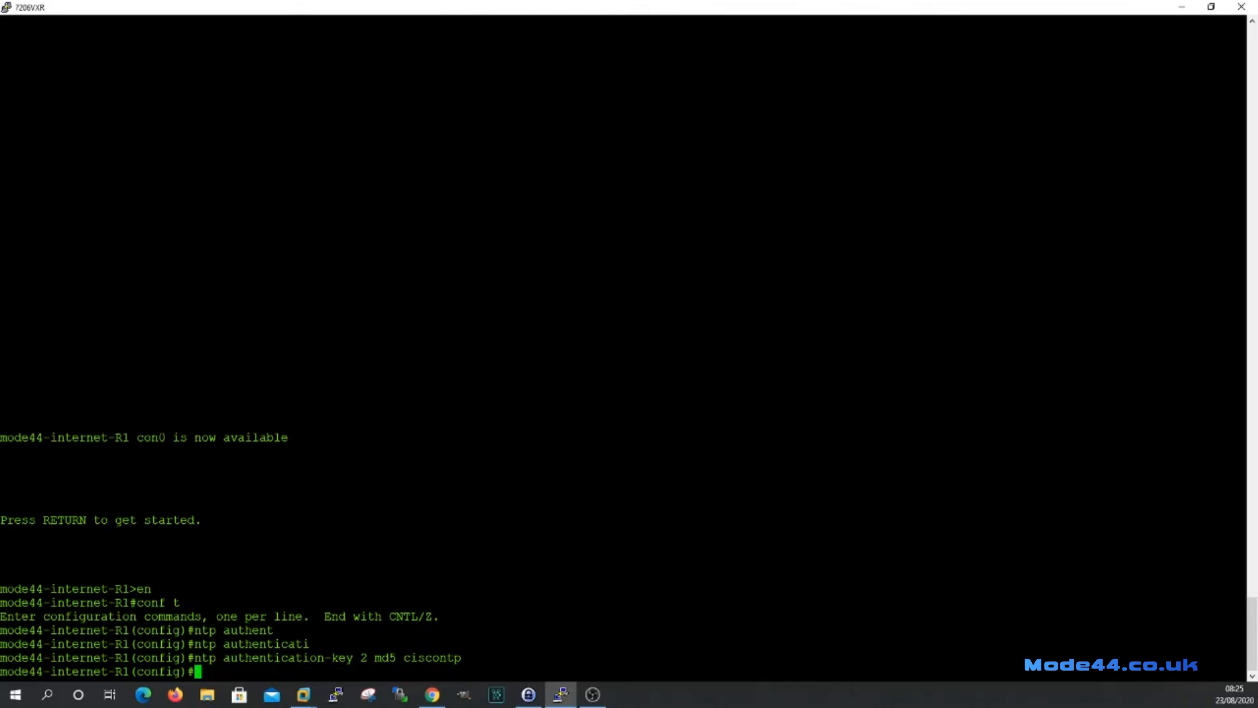
type("ntp authen")
key("Tab")
type("ticat")
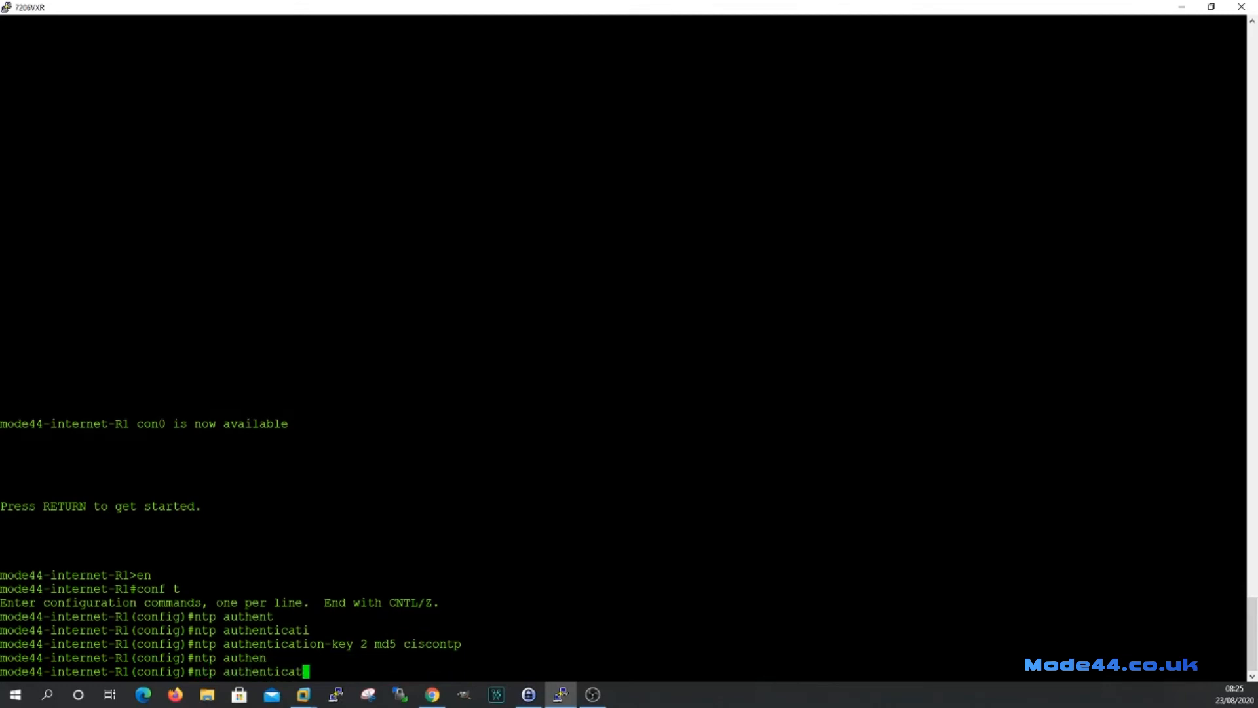
type("e")
key("Tab")
key("Return")
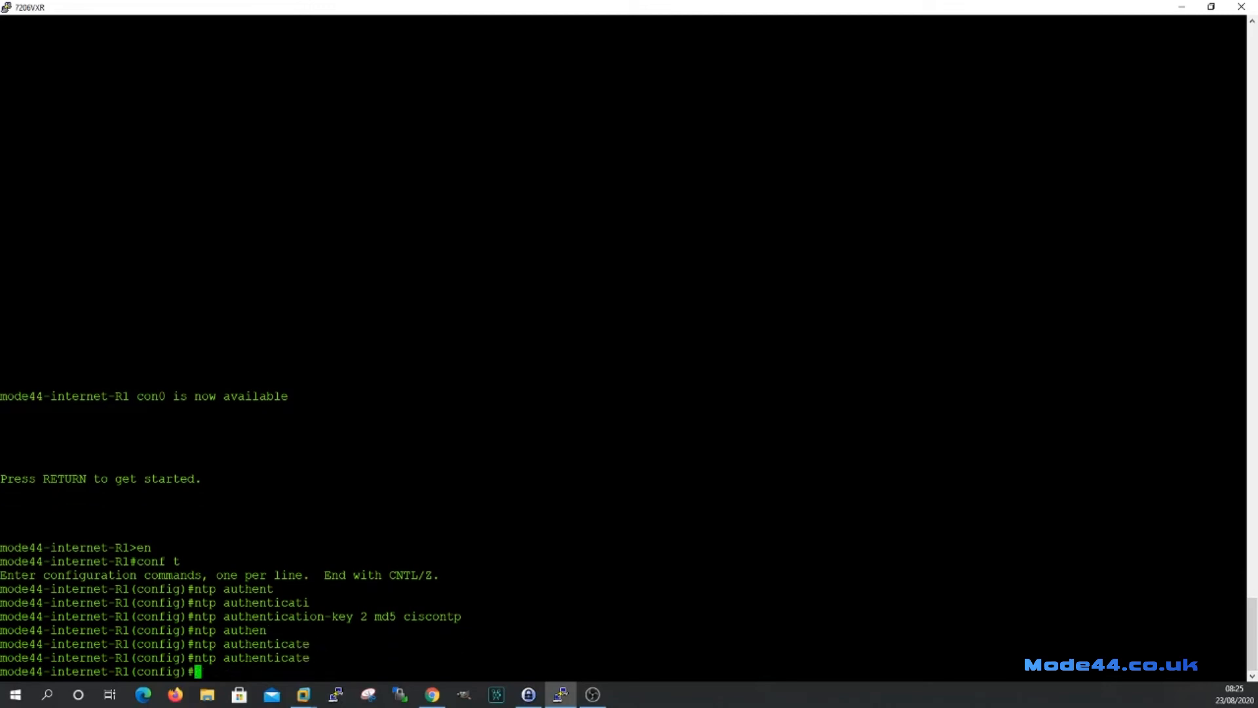
Trust key 2 with 'ntp trusted-key 2' and make the router NTP master at stratum 5.
type("ntp trusted")
key("Tab")
type("2")
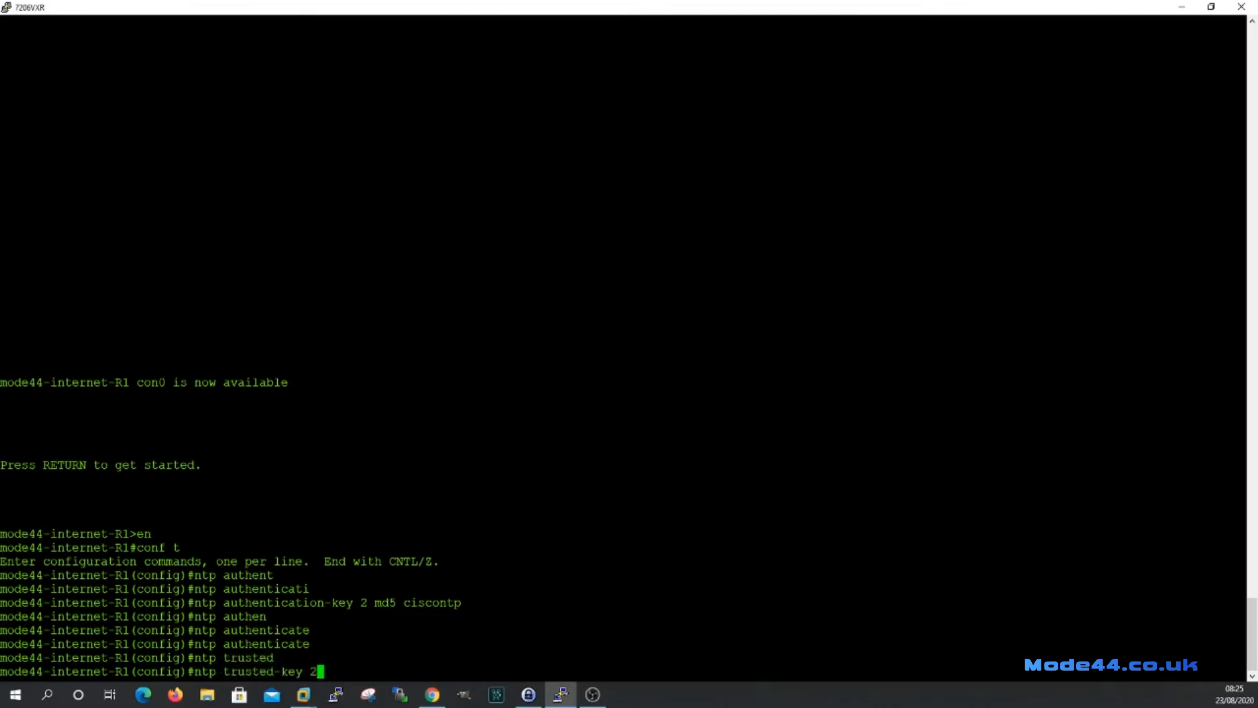
key("Return")
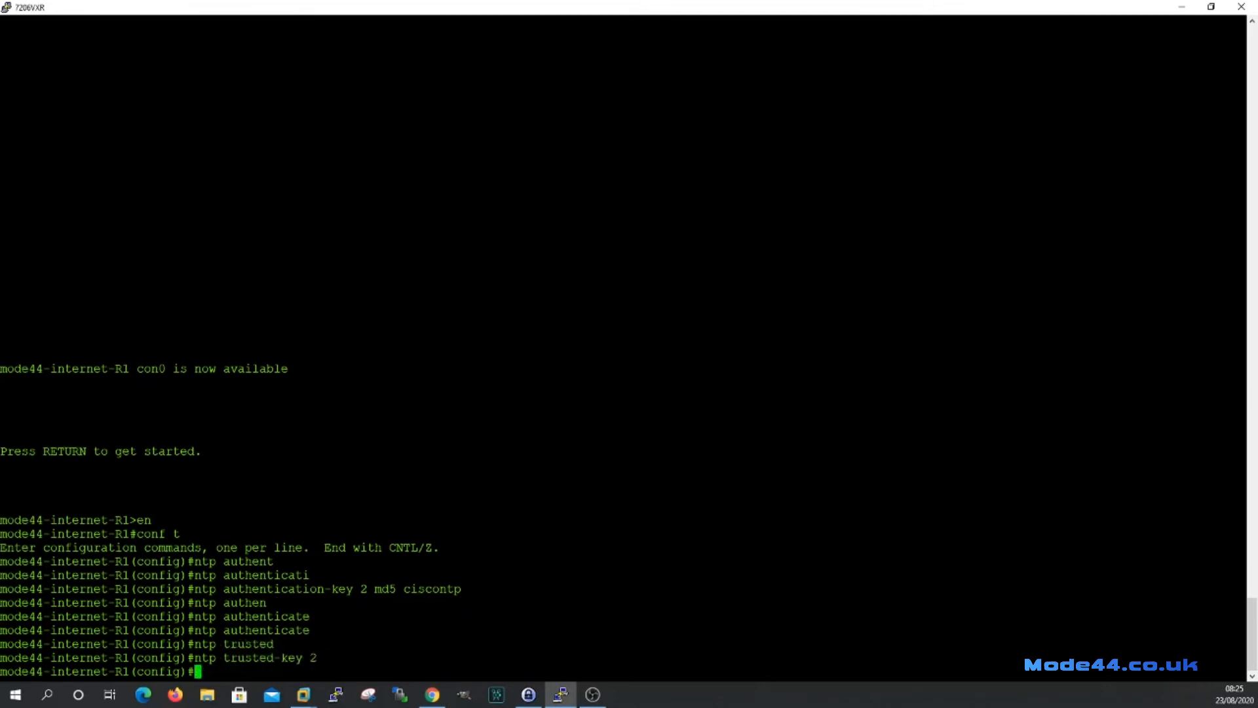
type("ntp master 5")
key("Return")
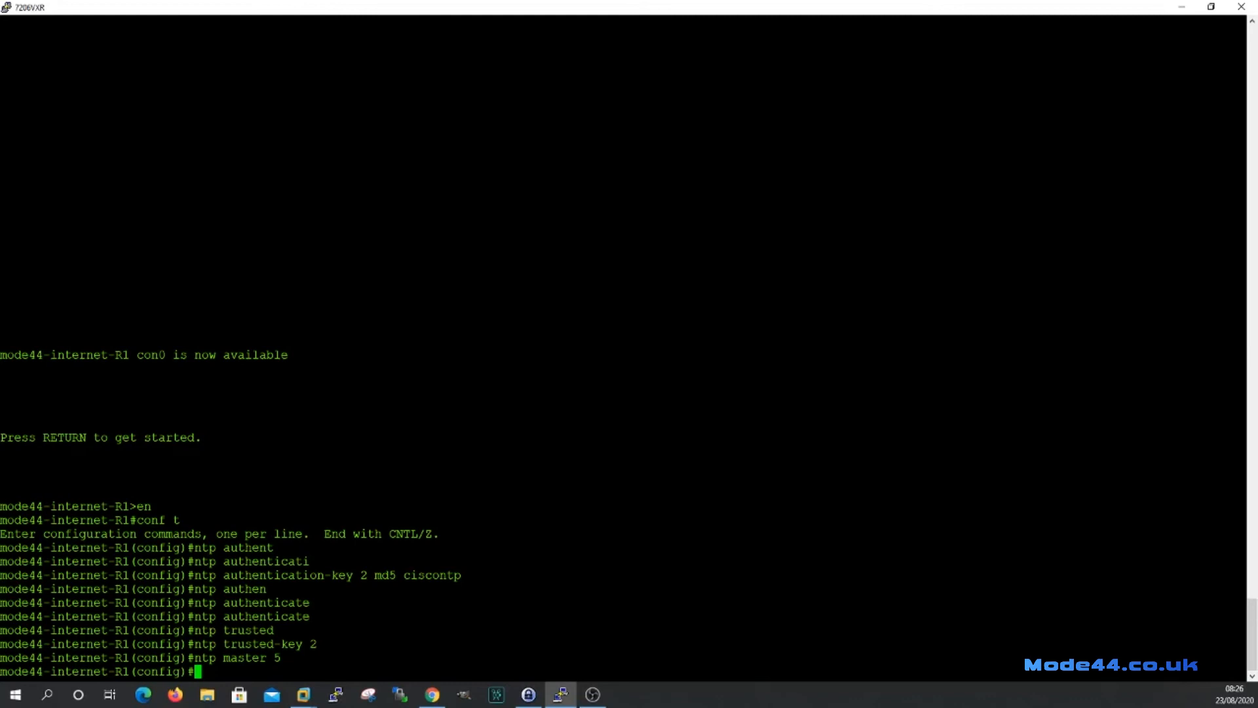
Exit configuration mode, save with 'wr', and list NTP lines using 'show run | i ntp'.
type("exit")
key("Return")
type("wr")
key("Return")
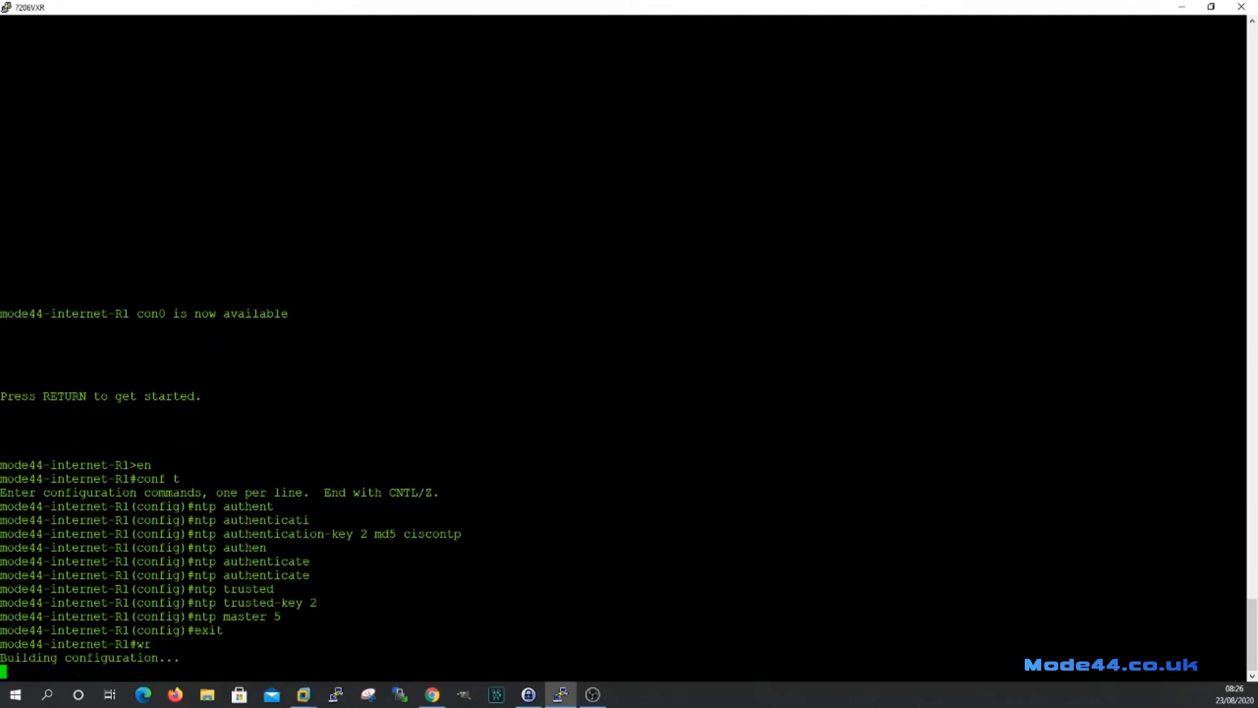
type("show run | i n")
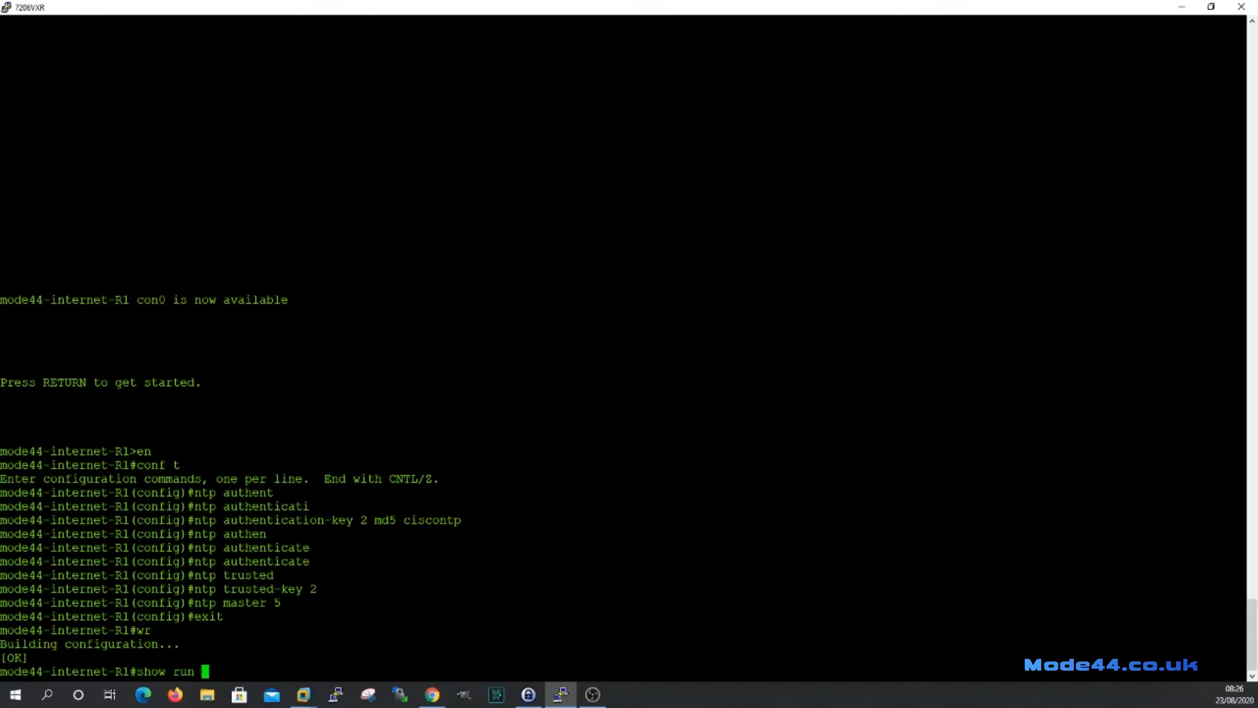
type("tp")
key("Return")
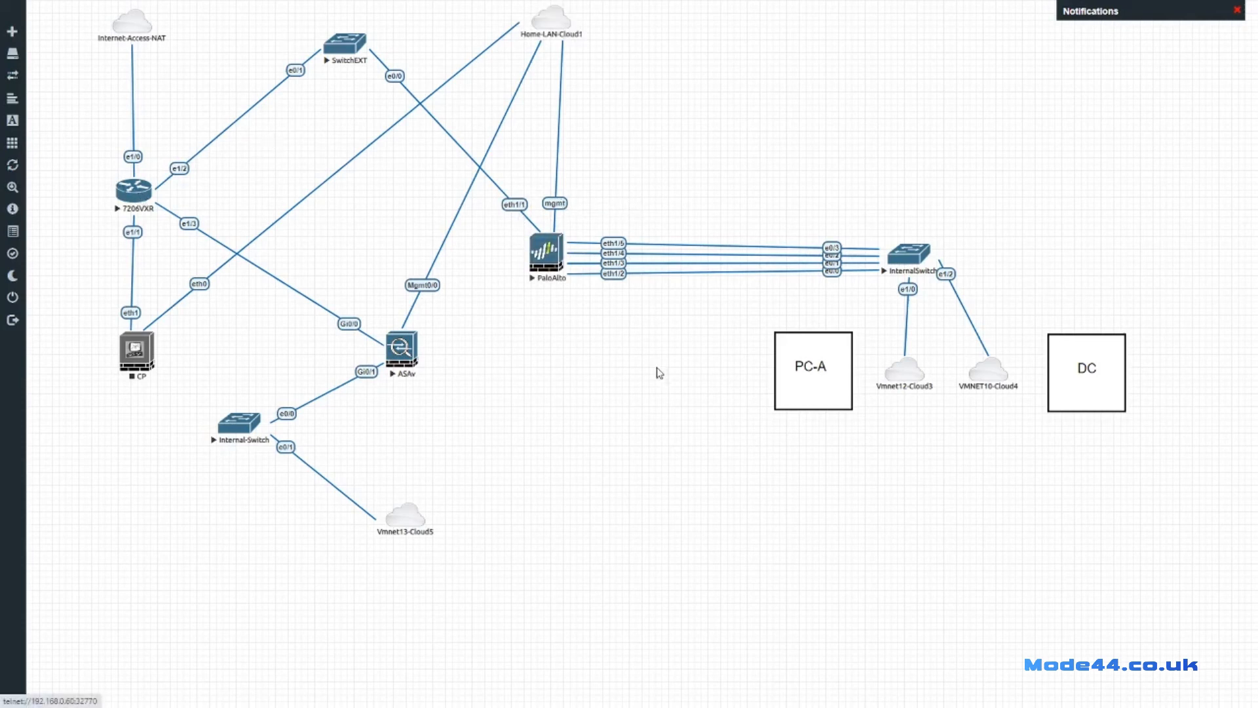
Open the Device > Setup > Services edit dialog on its NTP tab, then bring the router console back.
key("ctrl+Tab")
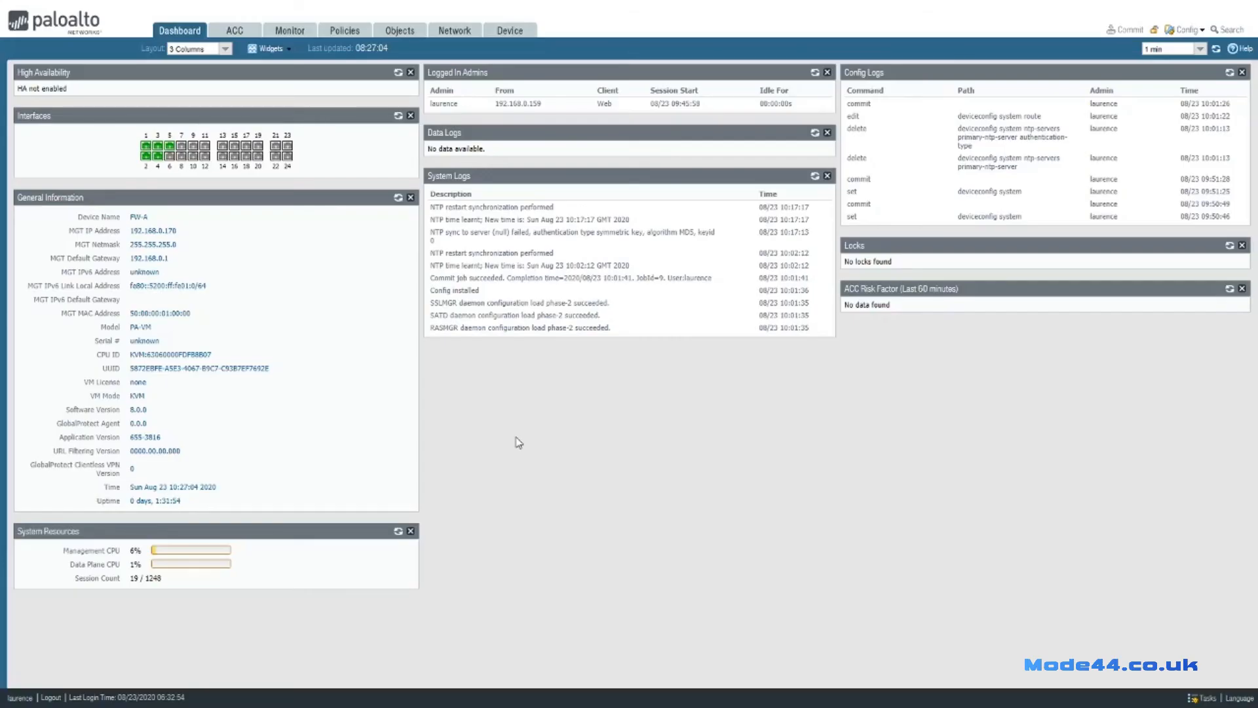
left_click(515, 32)
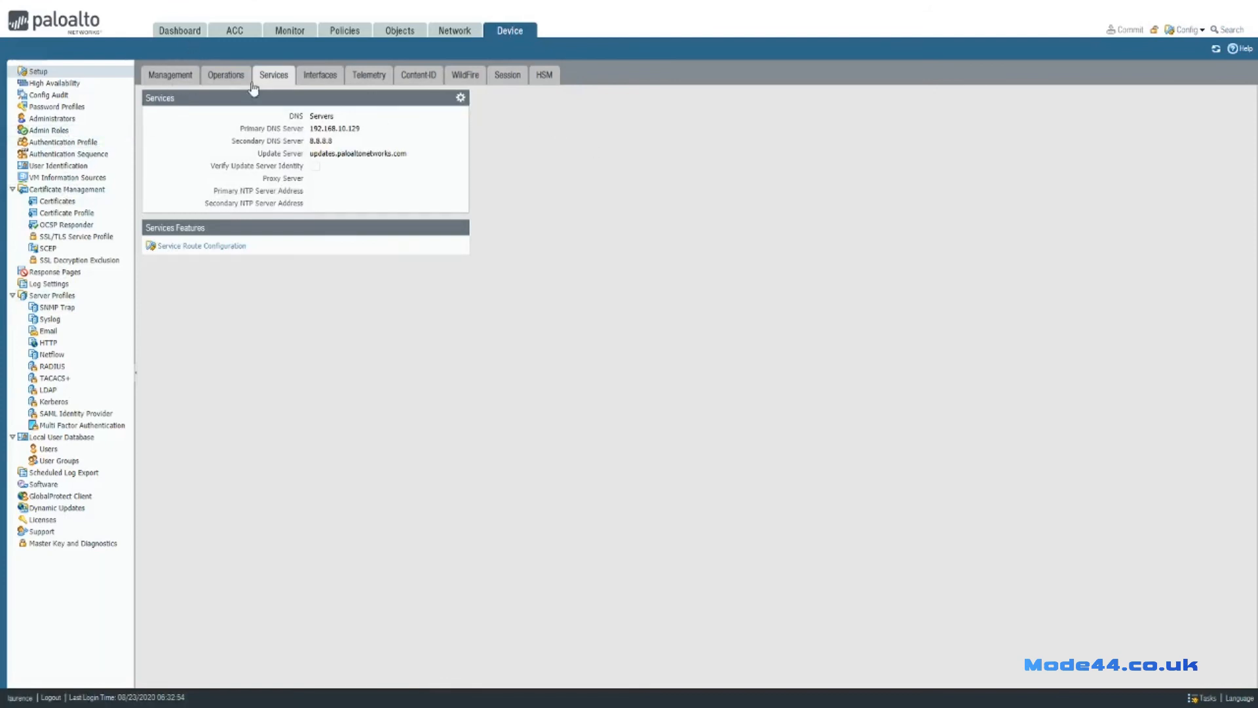
left_click(461, 99)
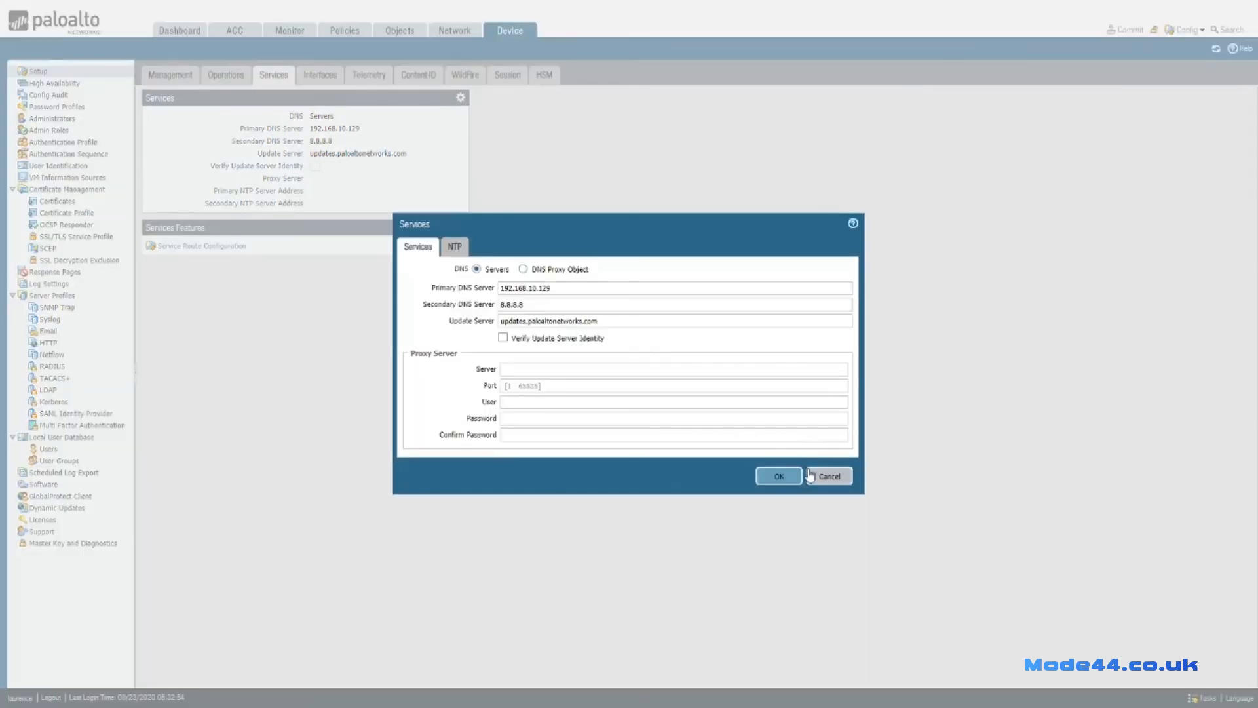
left_click(455, 248)
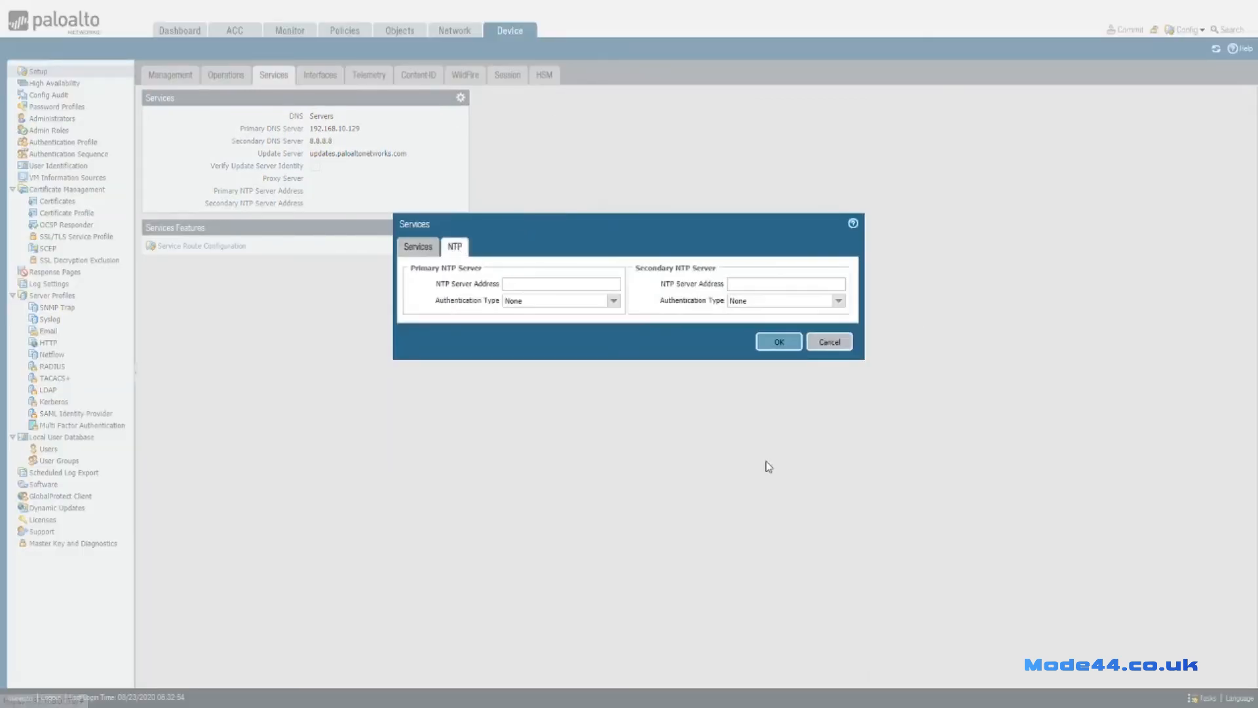
left_click(583, 284)
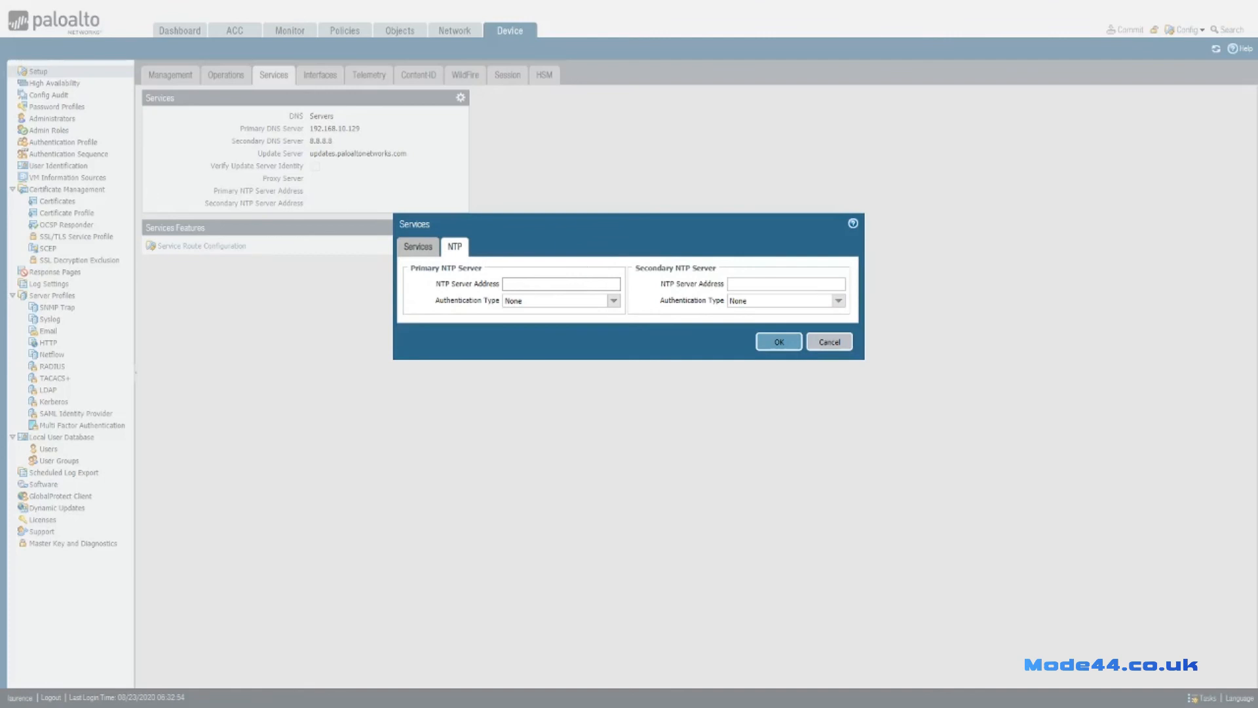
left_click_drag(888, 302, 976, 0)
Run 'show ip int brief', highlight 172.16.0.2 on Ethernet1/2, and move the console aside to reveal PAN-OS.
type("s")
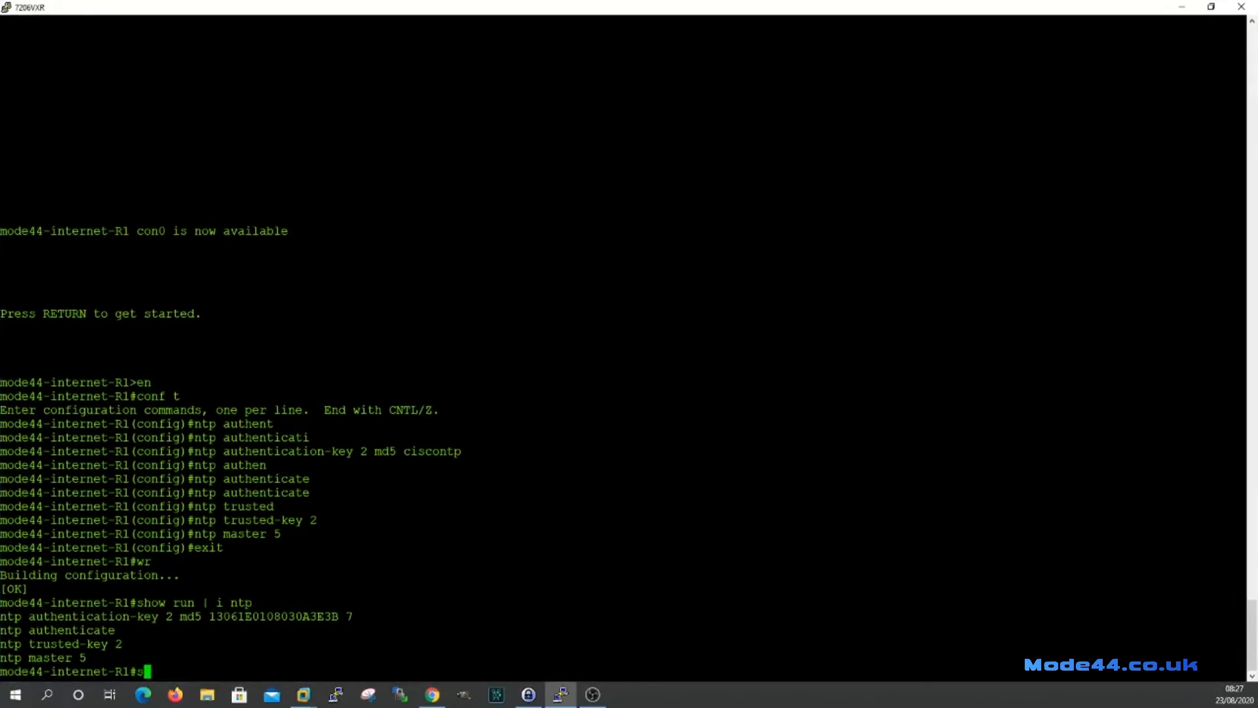
type("how ip int brief")
key("Return")
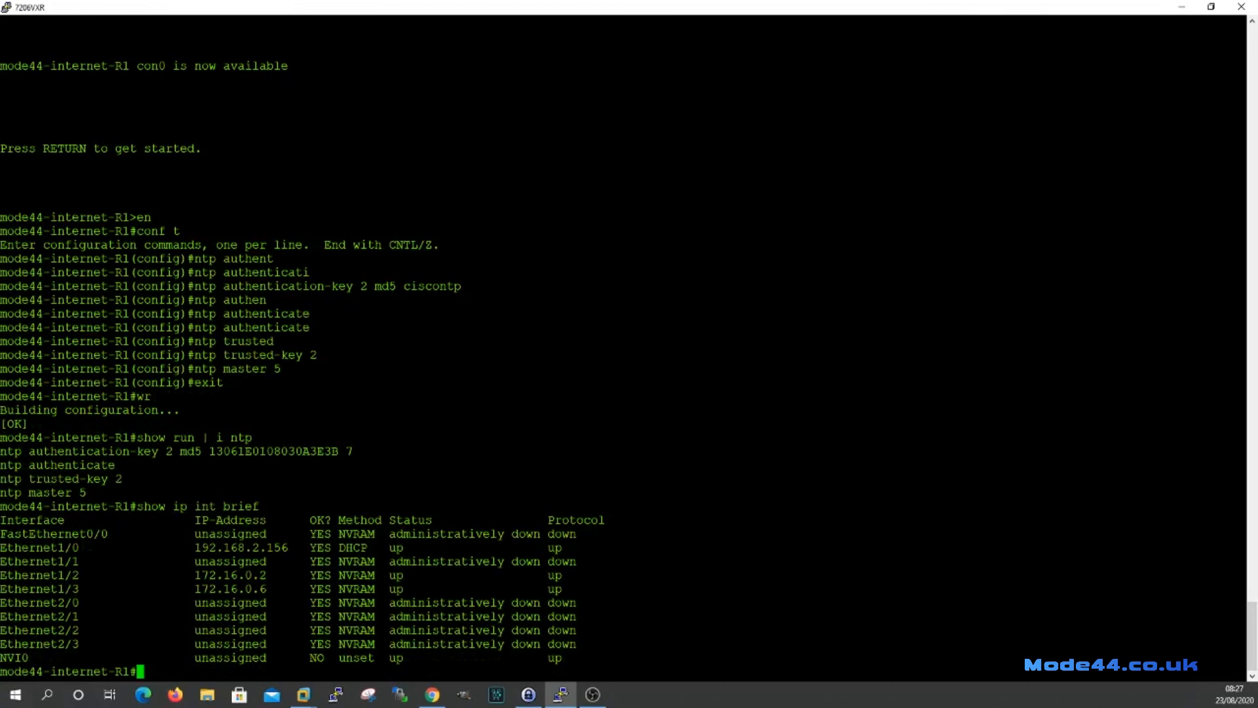
left_click_drag(273, 575, 188, 574)
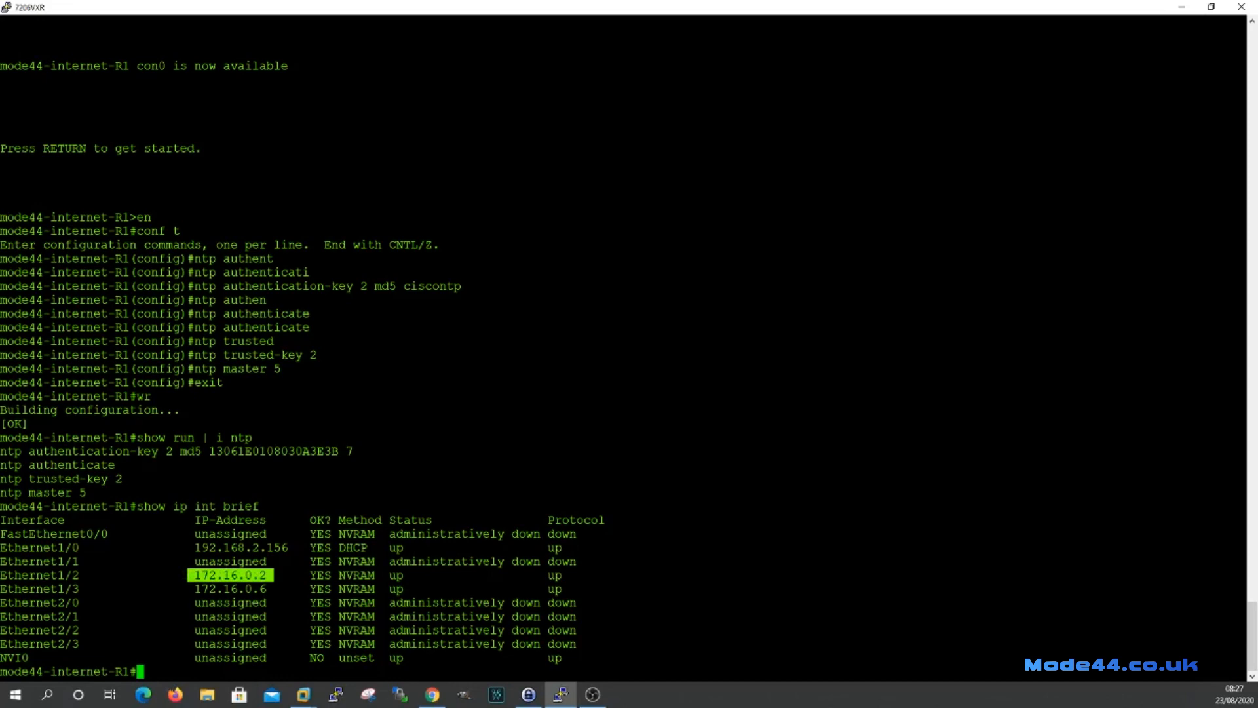
left_click_drag(703, 11, 0, 269)
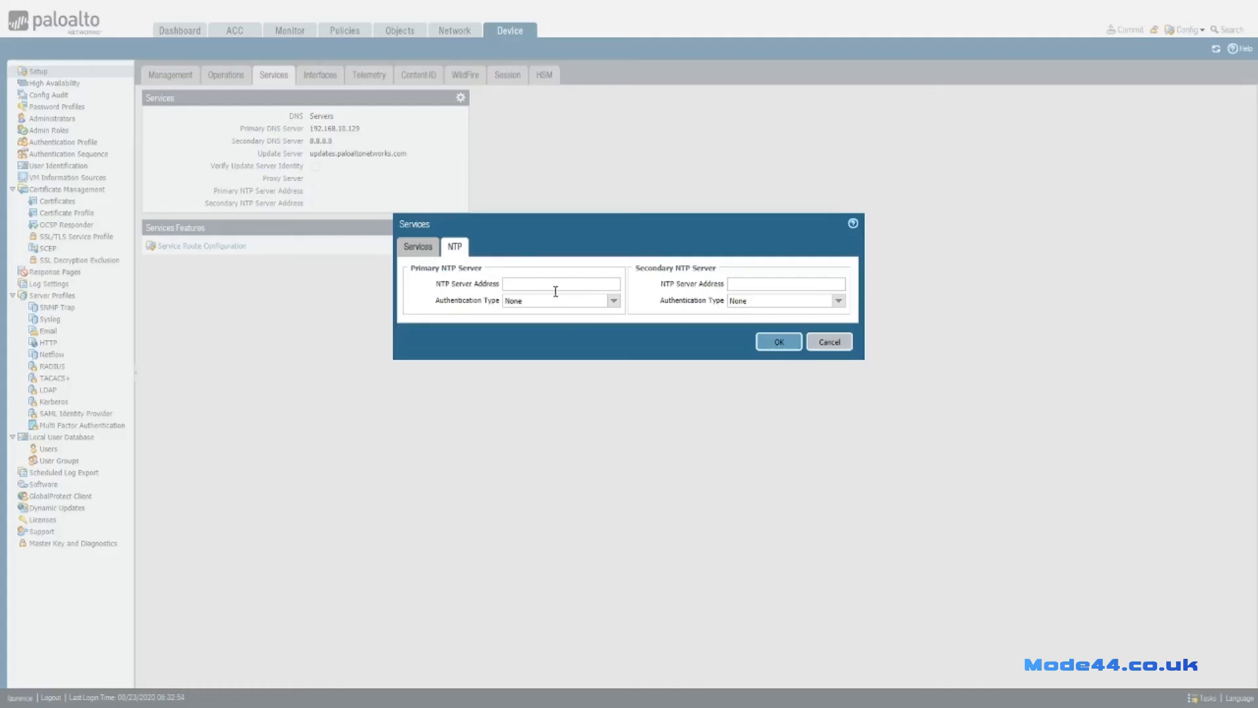
Enter primary NTP server 172.16.0.2 and choose Symmetric Key authentication for it.
left_click(572, 282)
type("172.16.0.2")
left_click(613, 300)
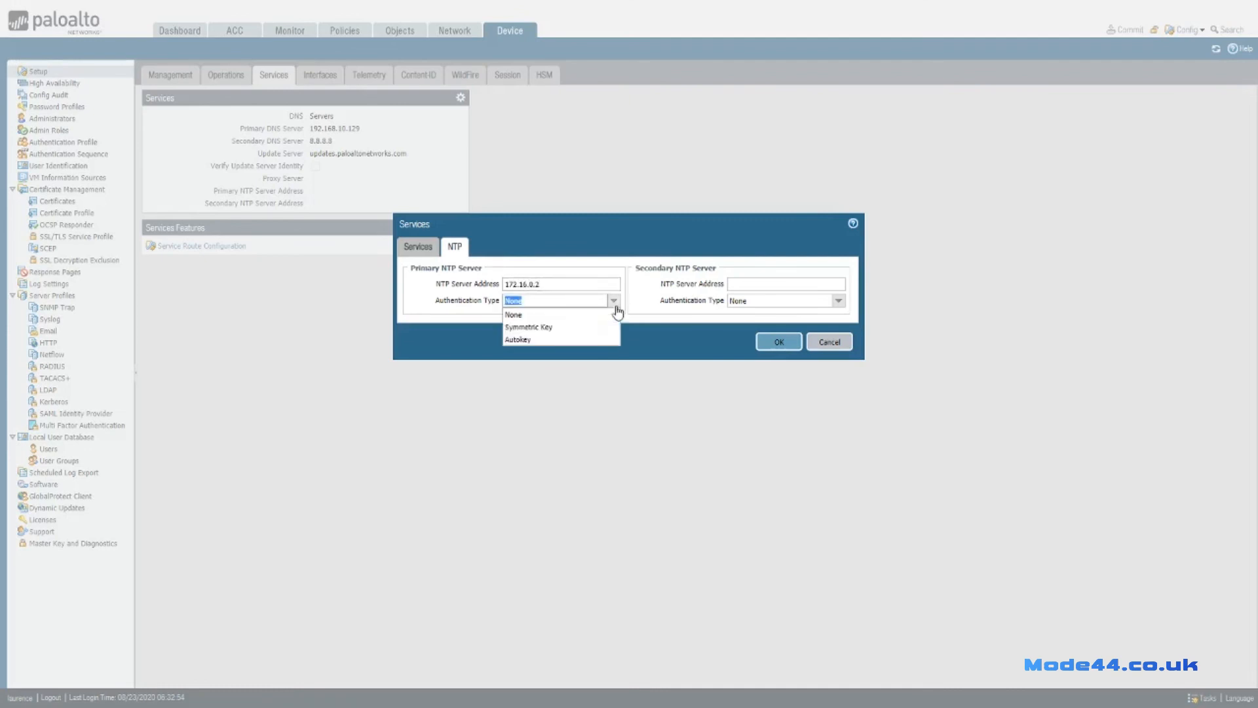
left_click(552, 327)
left_click(534, 317)
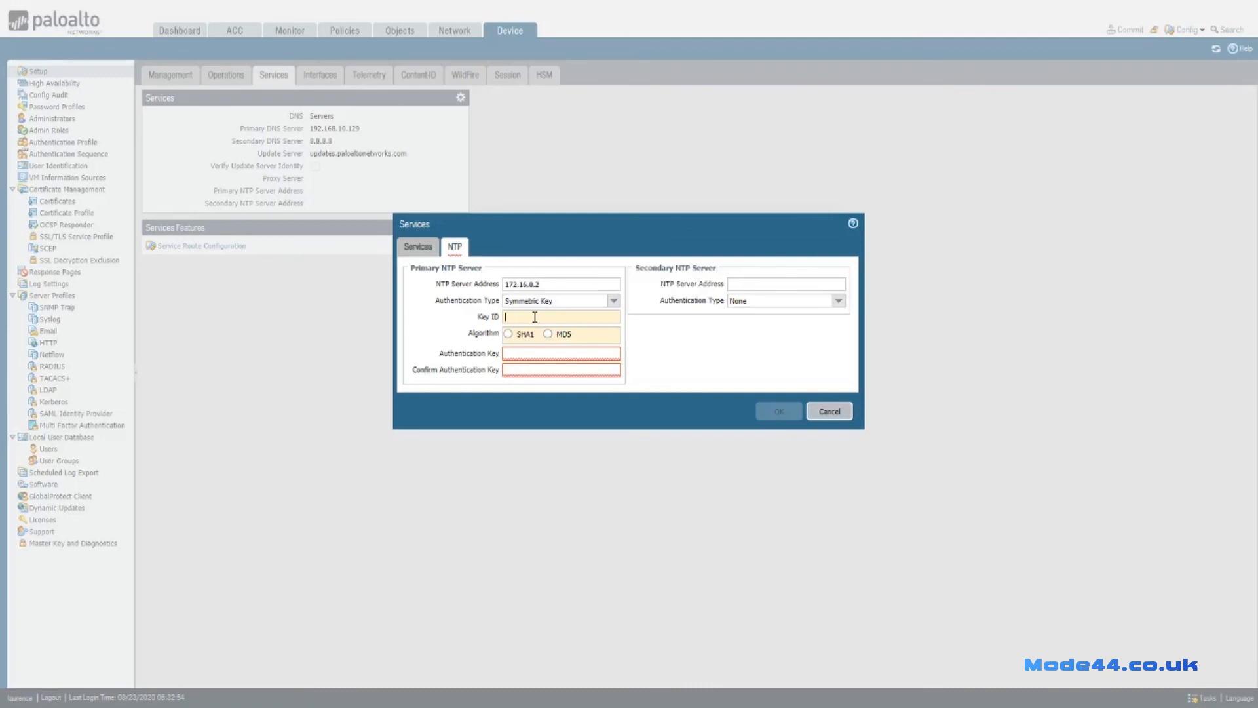
Leave the secondary NTP server's authentication at None after briefly selecting Symmetric Key.
left_click(838, 300)
left_click(798, 327)
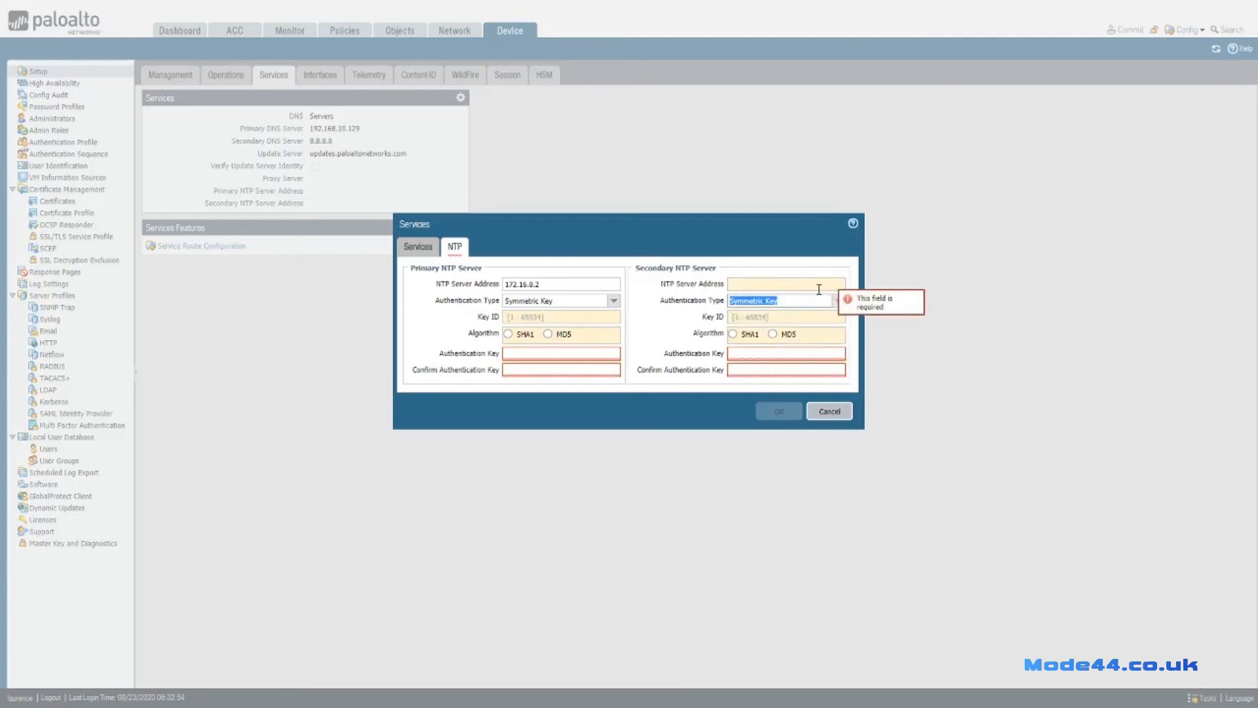
left_click(838, 301)
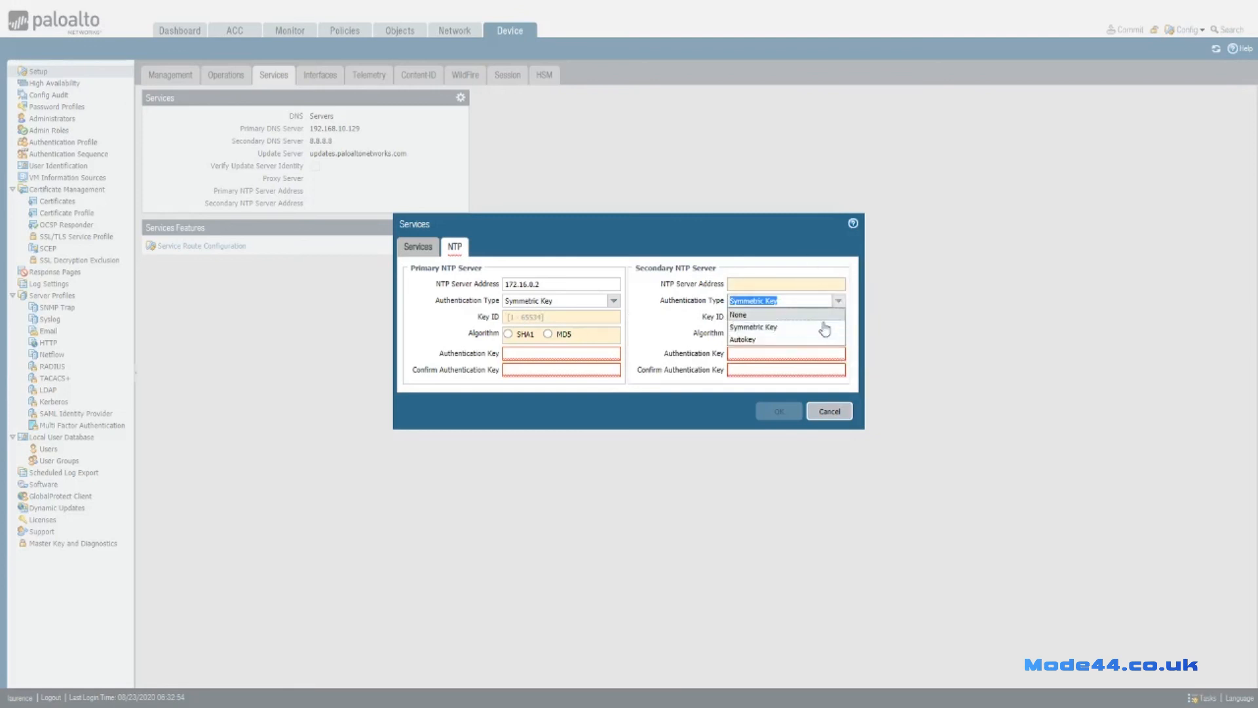
left_click(747, 312)
Give the primary server key ID 2 with MD5, enter and confirm the authentication key, and save.
left_click(547, 318)
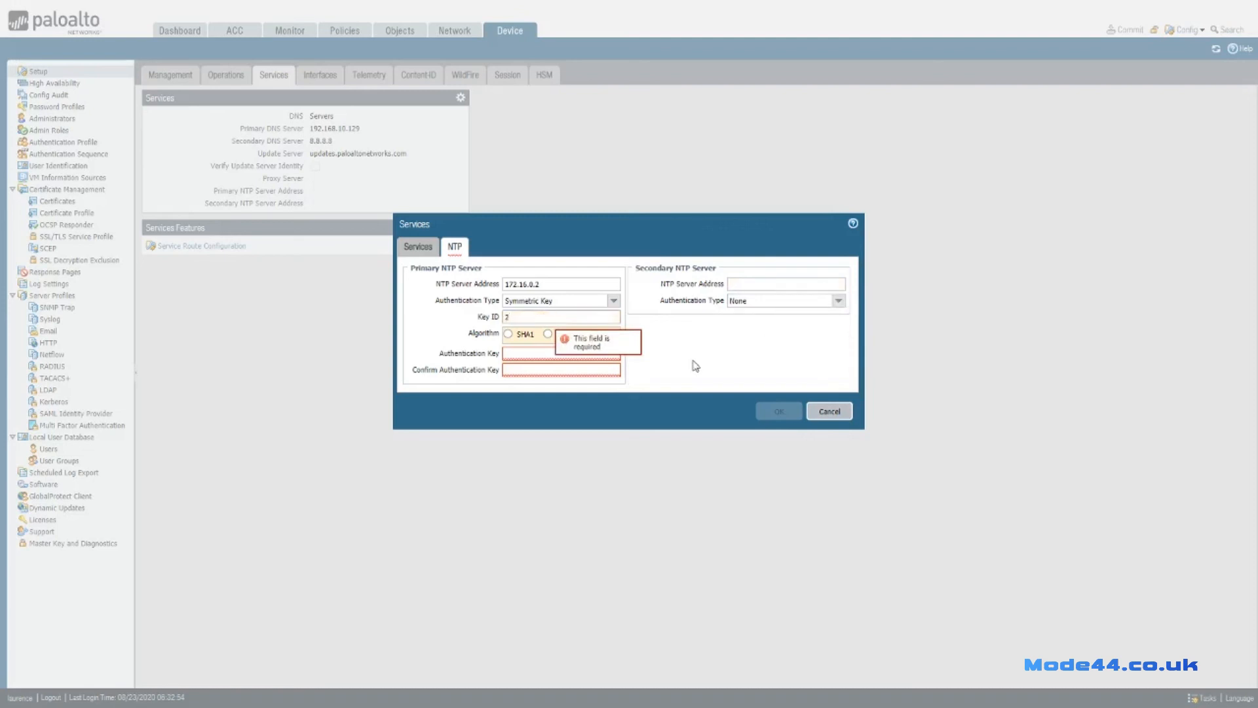
left_click(548, 334)
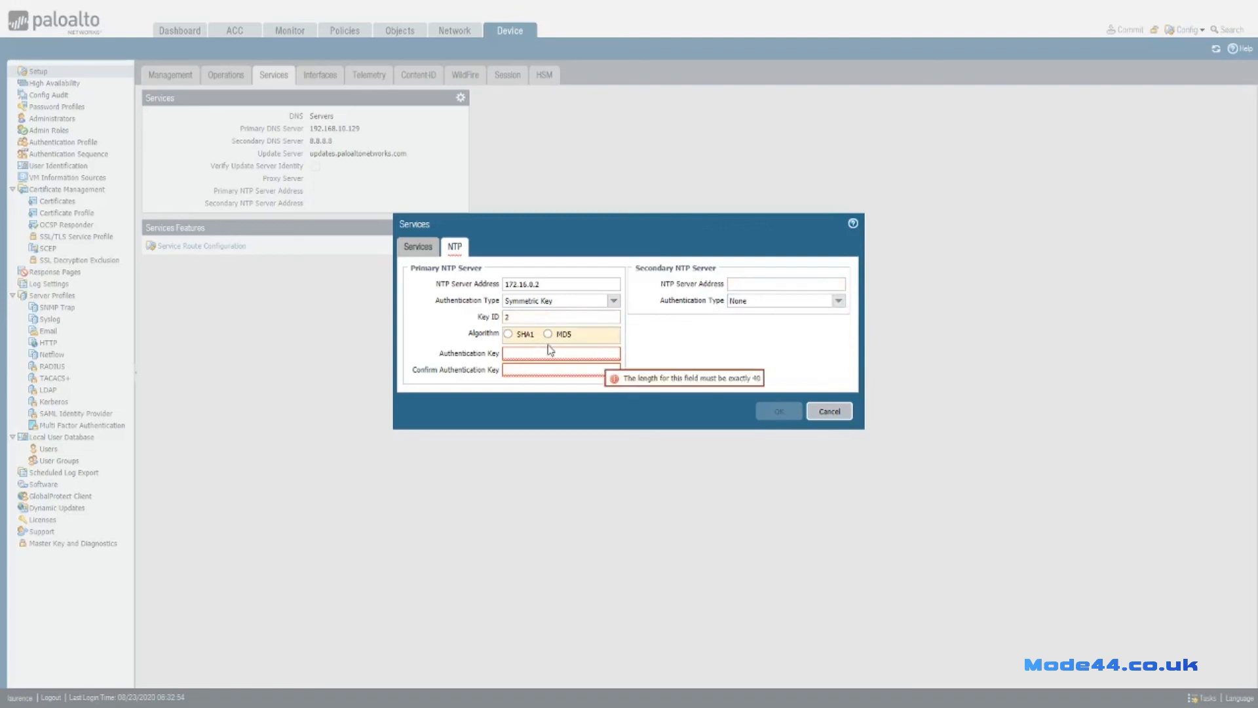
left_click(589, 351)
type("••••••••")
key("Tab")
type("••")
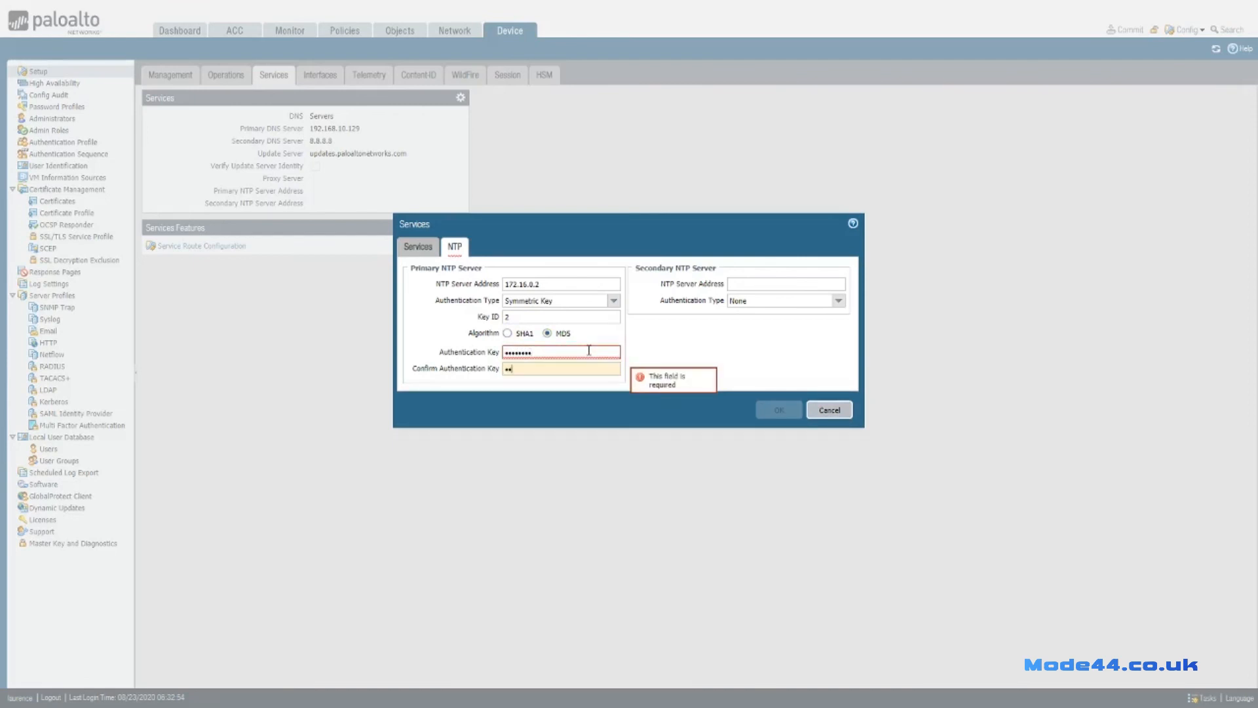
type("•••••")
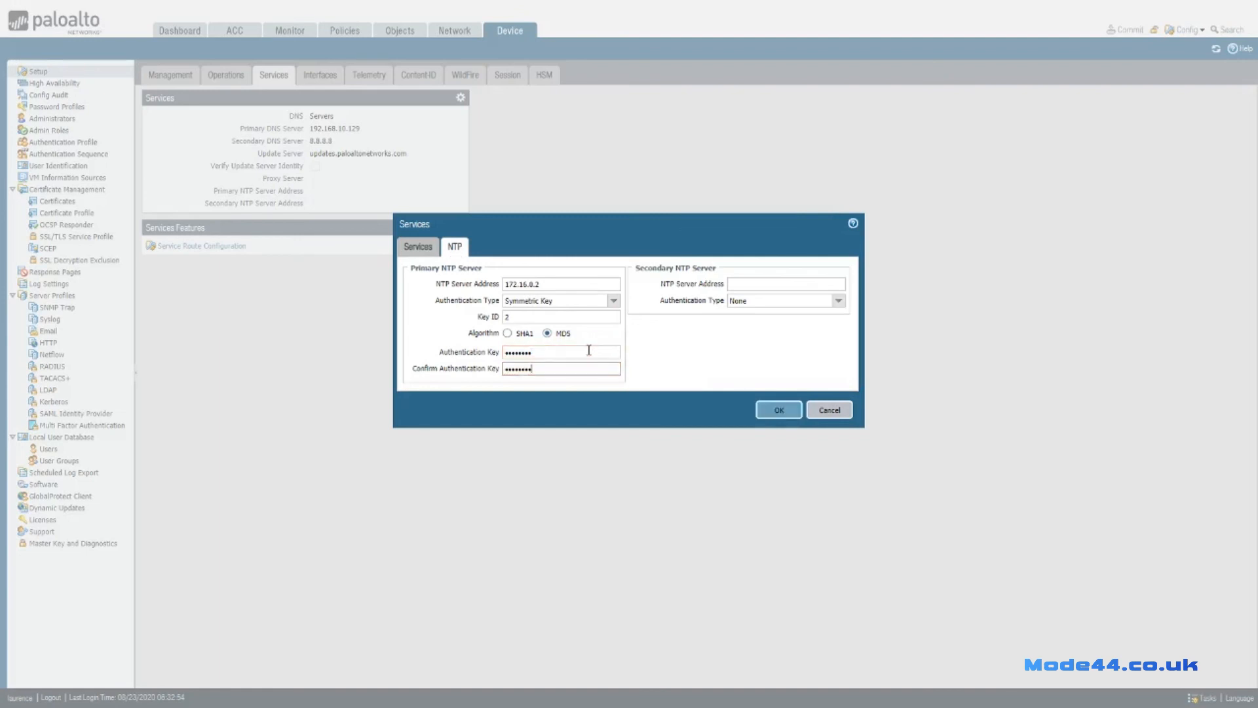
left_click(778, 410)
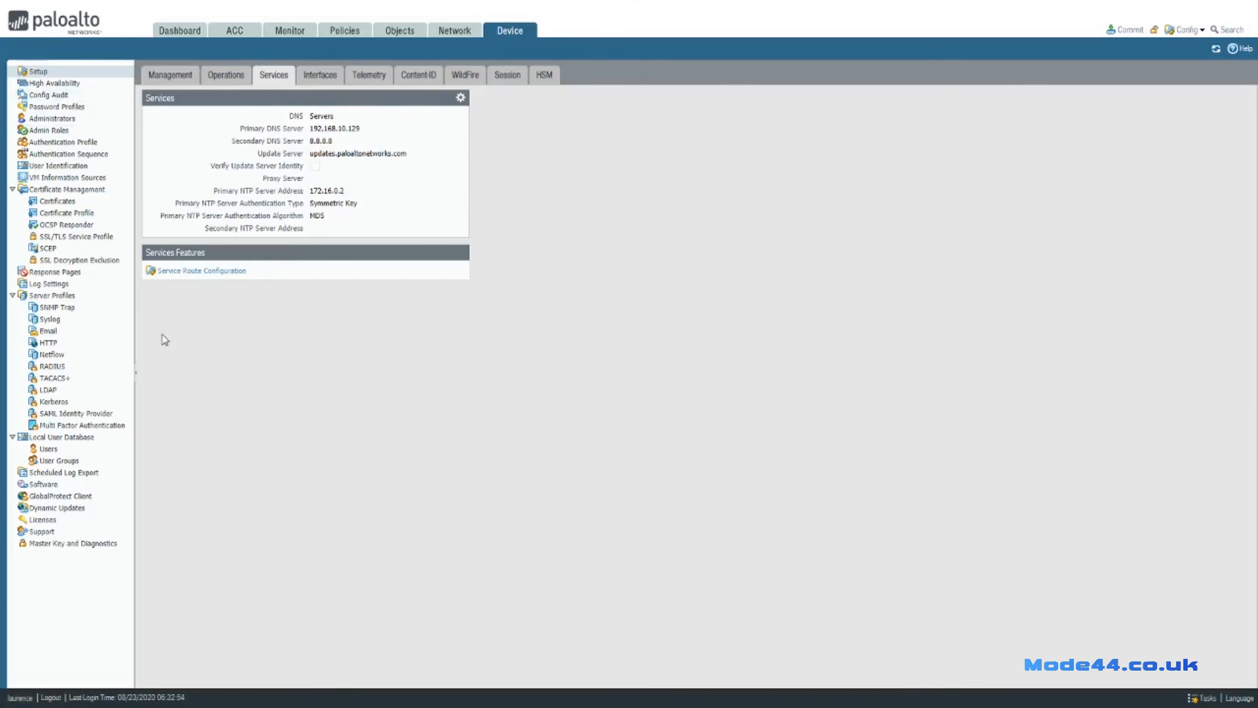
Customize the NTP service route to use source interface ethernet1/1 and source address external-address.
left_click(188, 275)
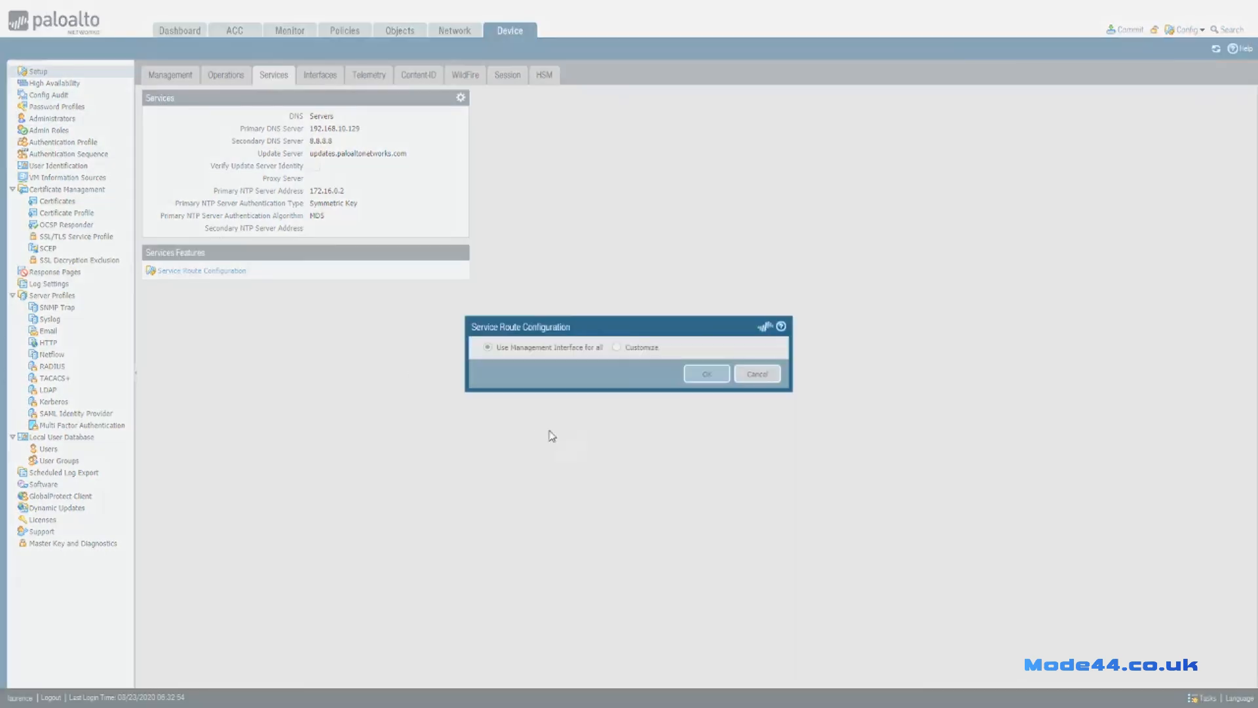
scroll(590, 421, "down", 3)
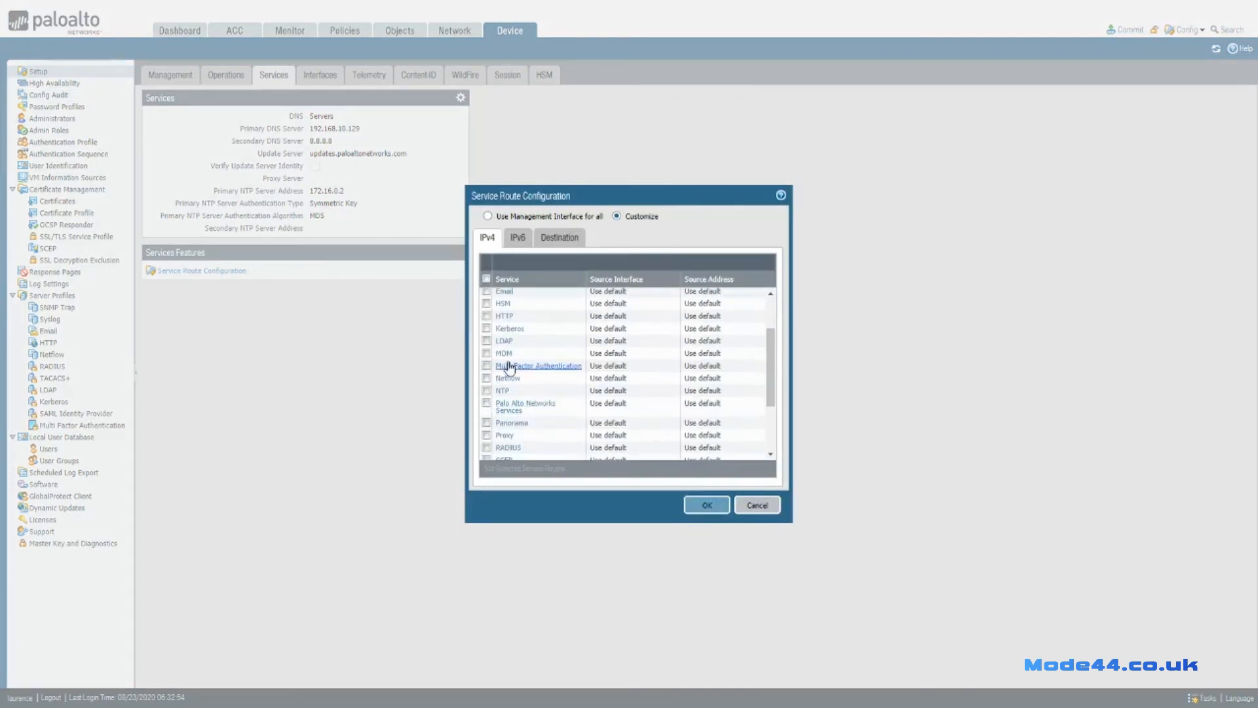
left_click(503, 390)
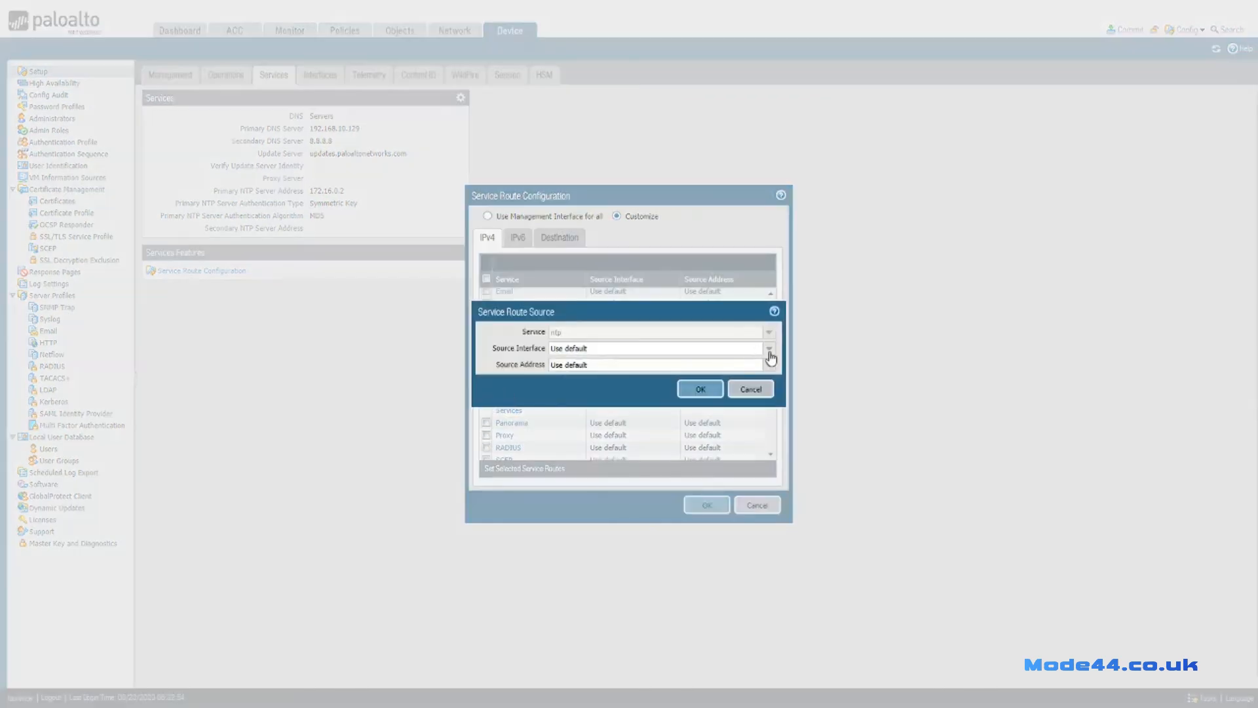
left_click(768, 348)
left_click(576, 411)
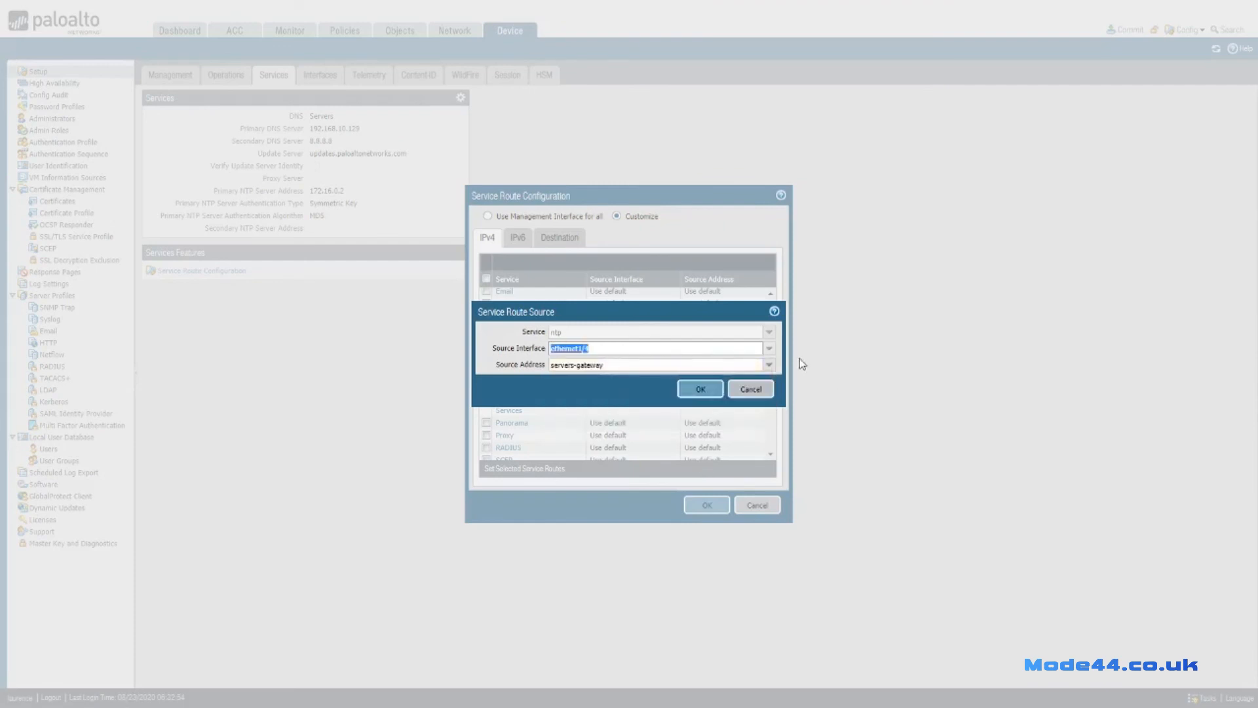
left_click(768, 348)
left_click(583, 400)
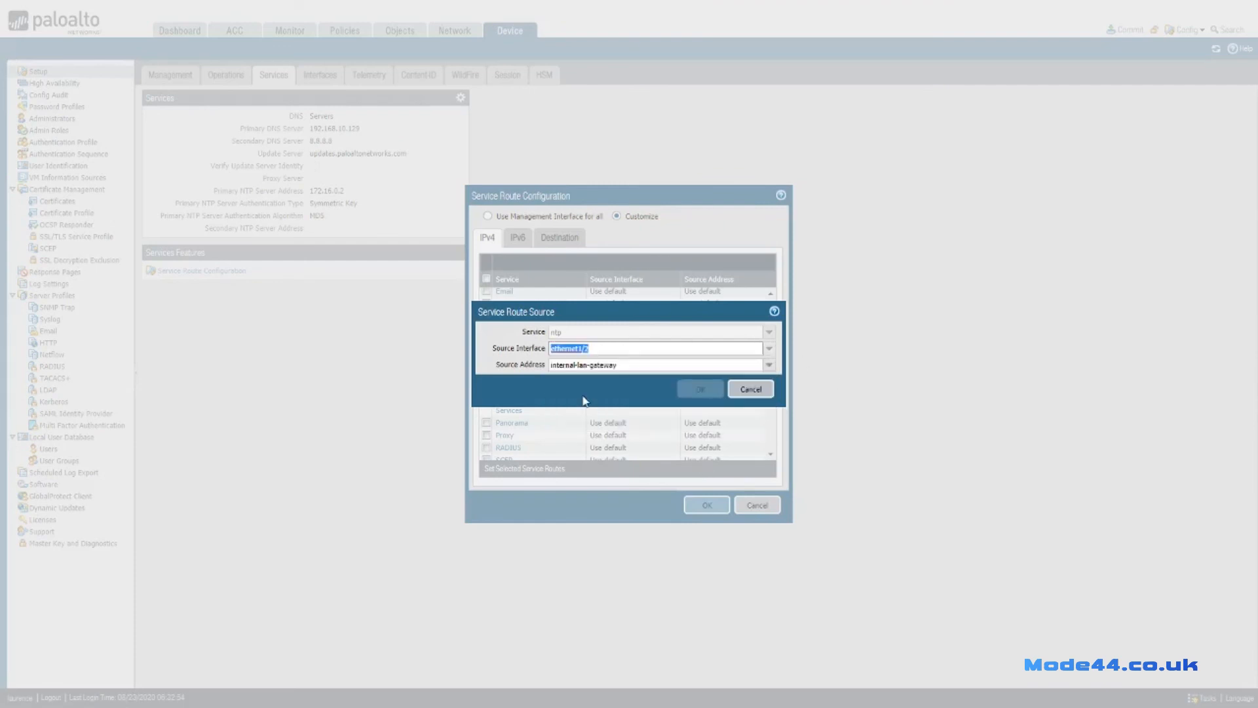
left_click(769, 348)
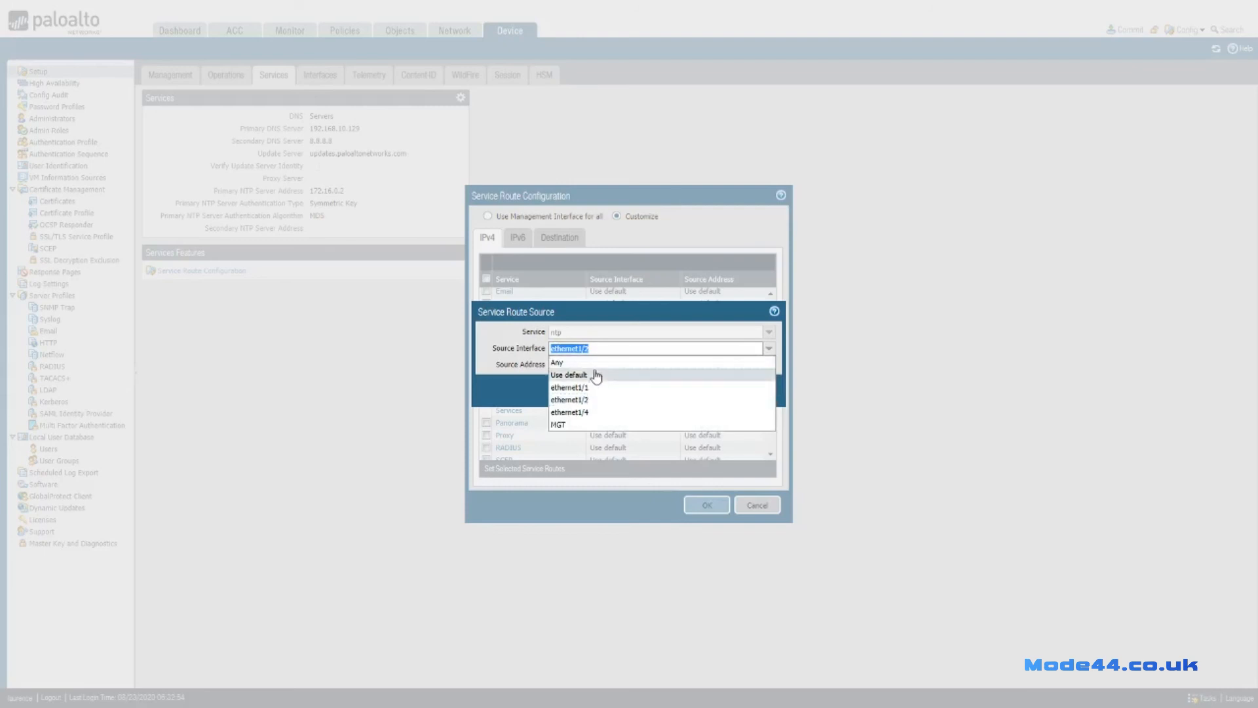
left_click(589, 385)
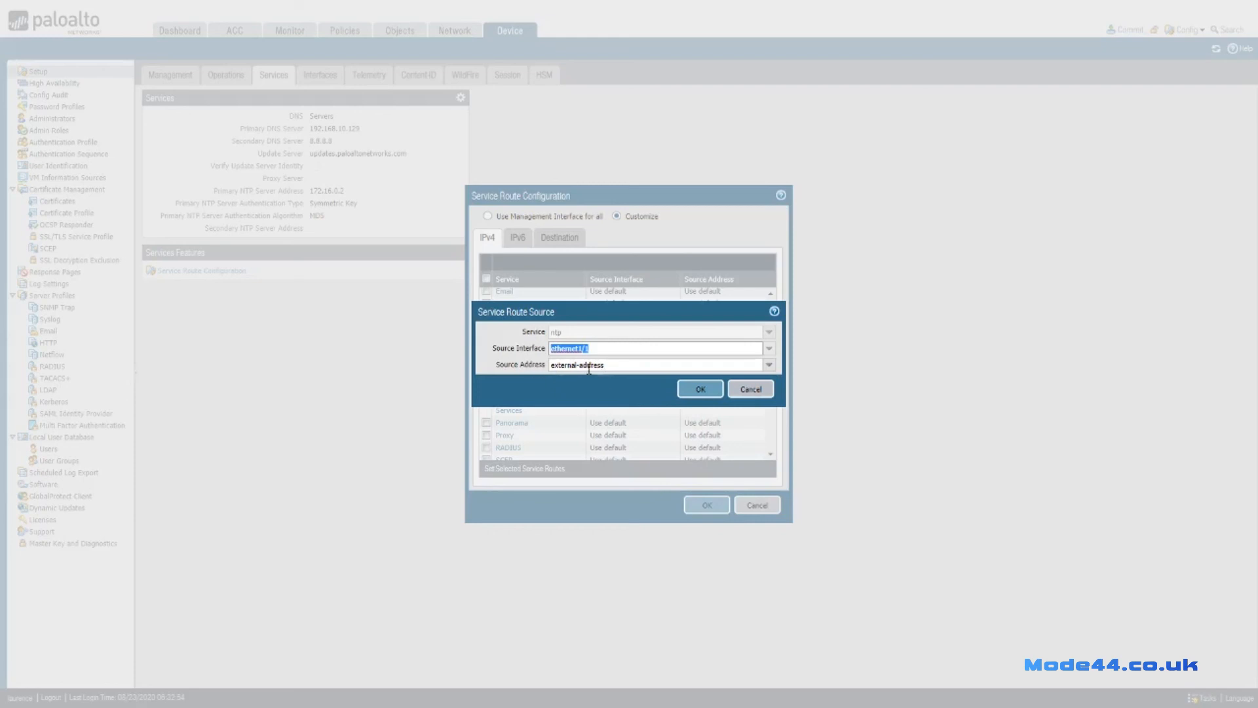
left_click(769, 365)
left_click(769, 366)
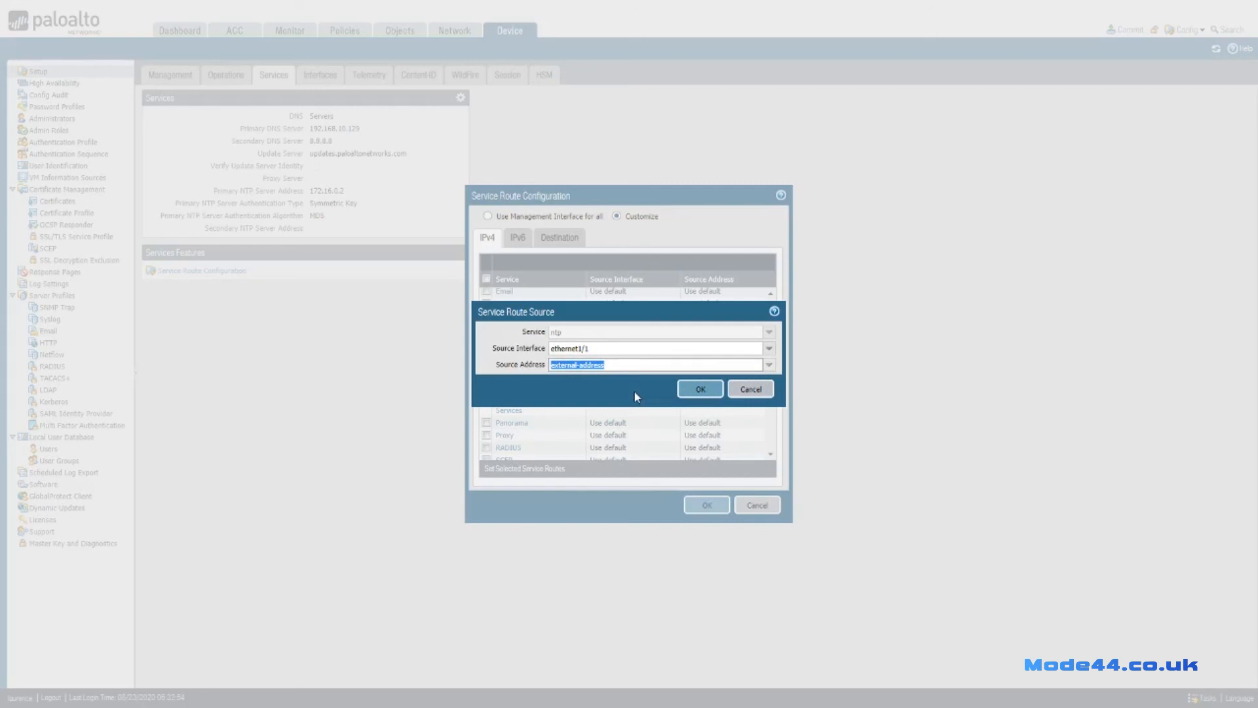
left_click(699, 391)
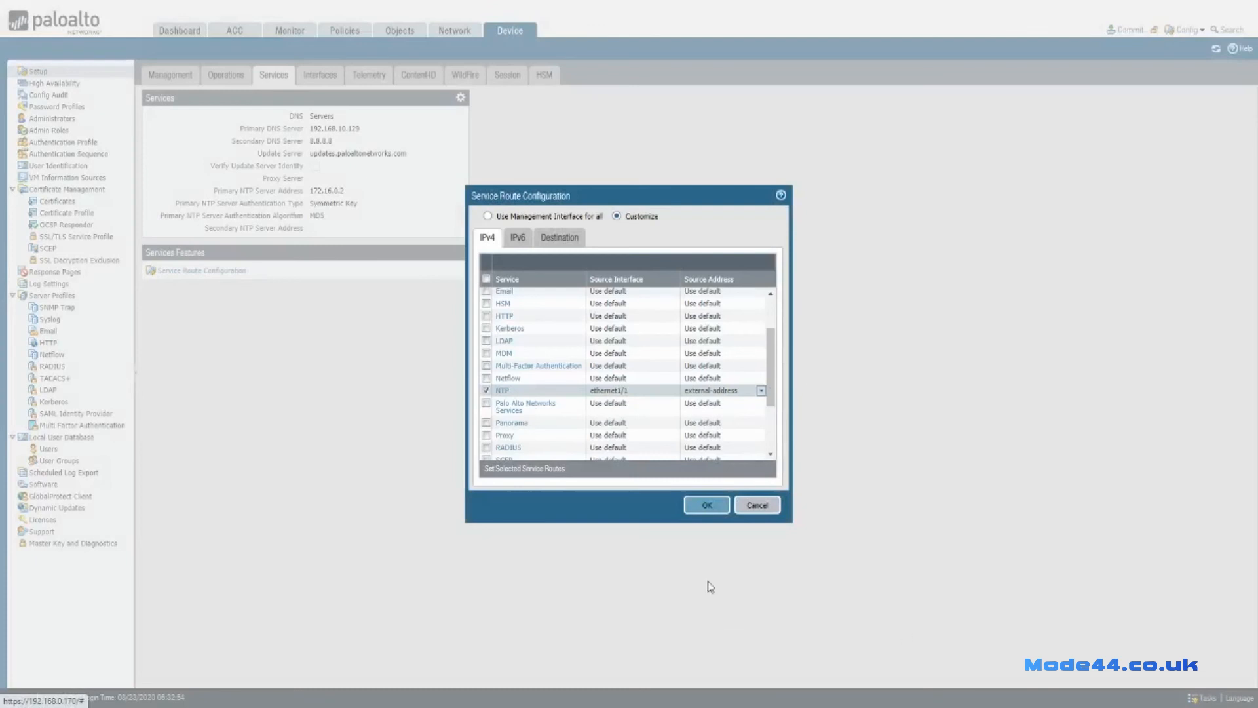
left_click(703, 509)
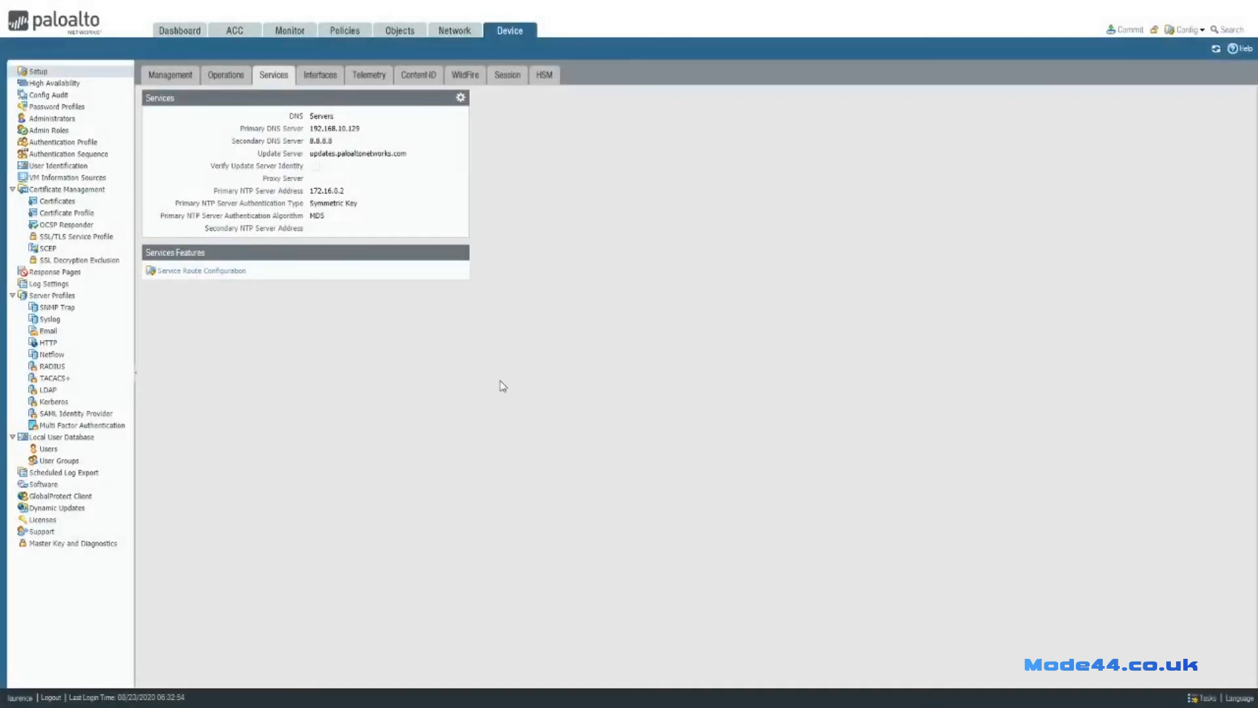
Commit the pending NTP changes and, once the commit completes, switch to the Dashboard.
left_click(1139, 31)
left_click(748, 502)
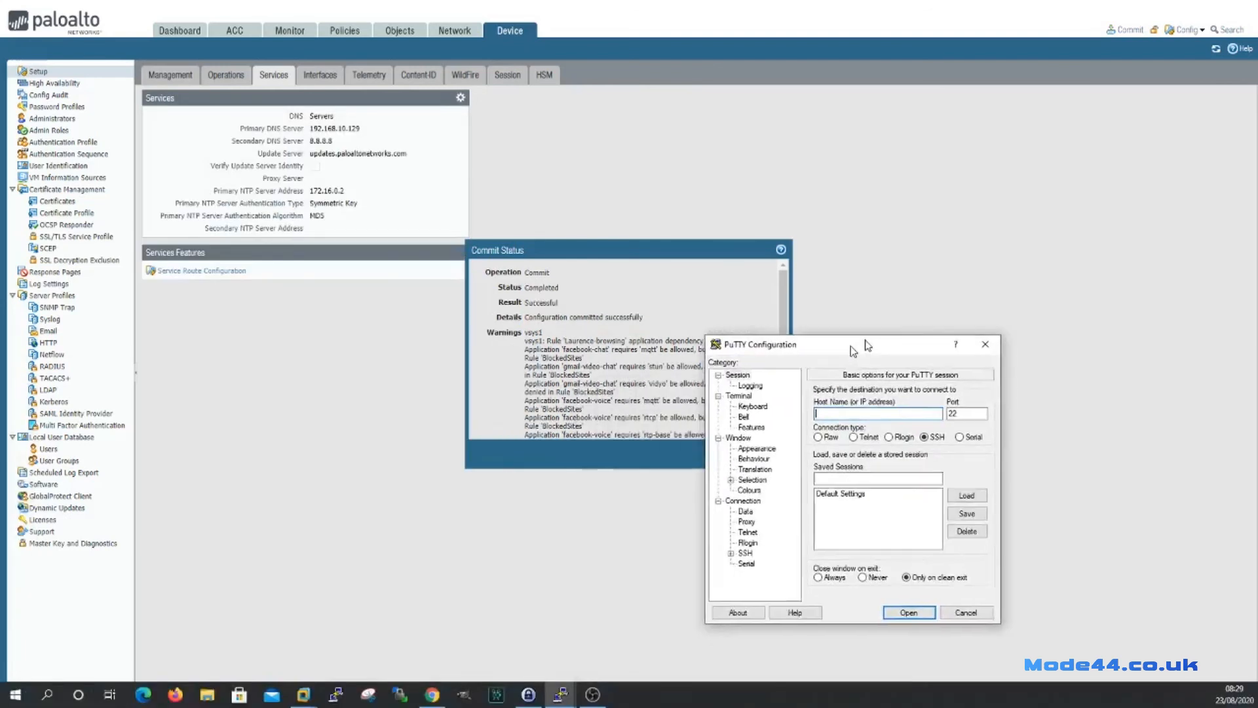
left_click_drag(1010, 261, 743, 160)
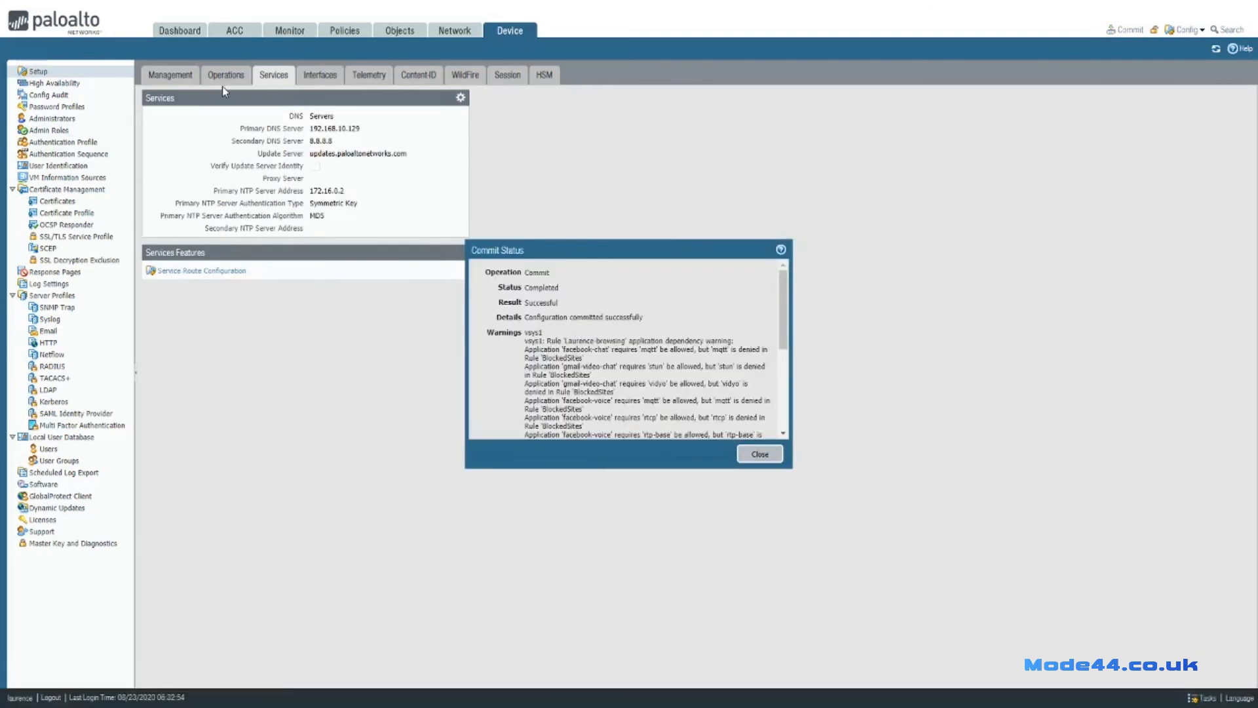
left_click(177, 33)
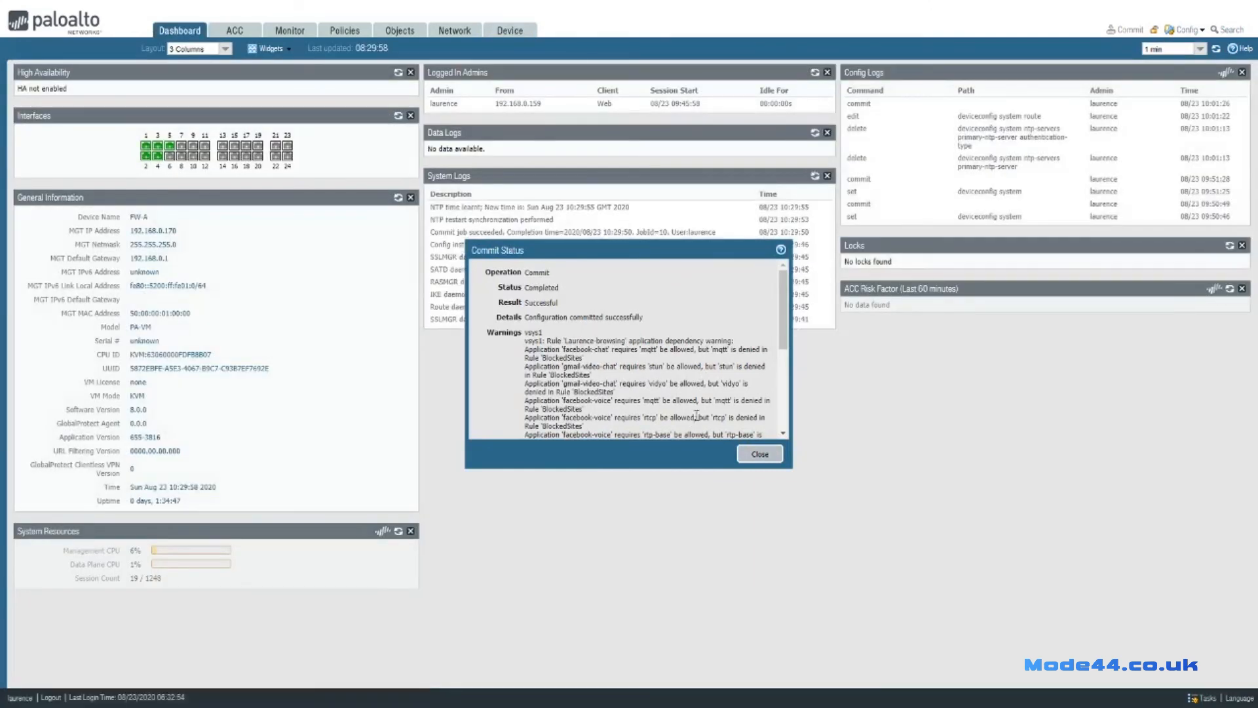
Close the commit report and highlight the NTP time-learnt and restart-synchronization entries in System Logs.
left_click(758, 455)
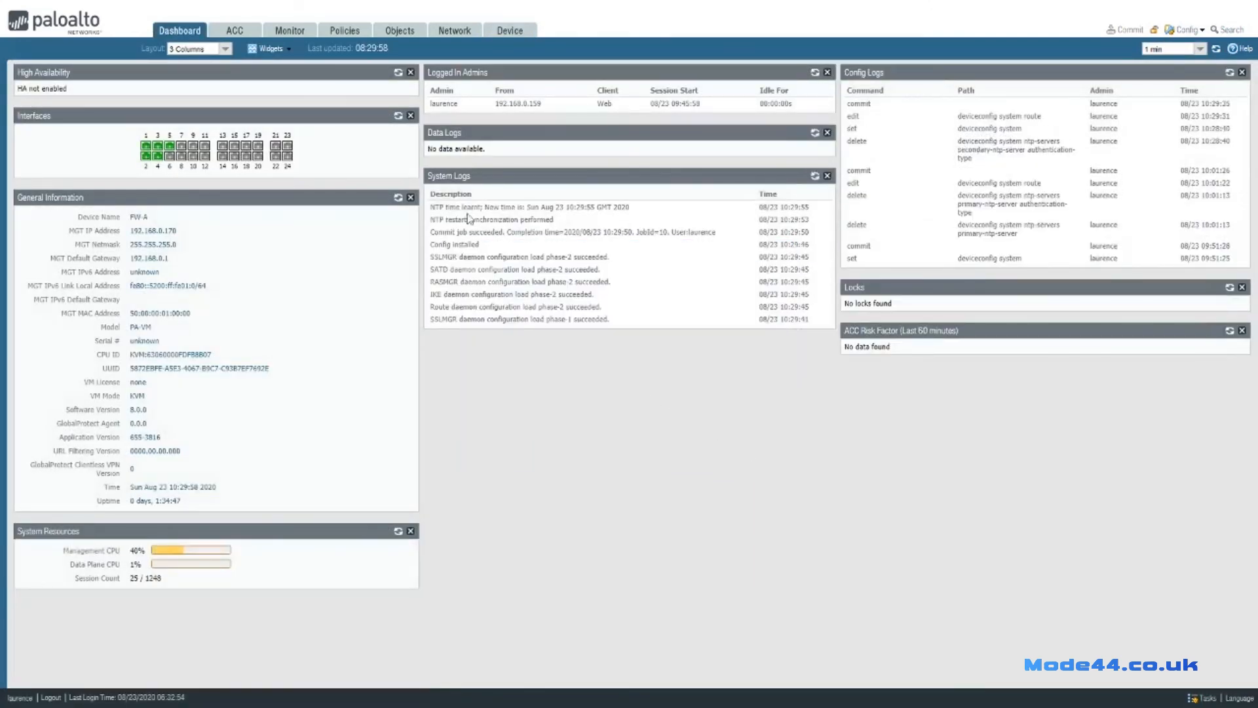
left_click_drag(431, 207, 634, 215)
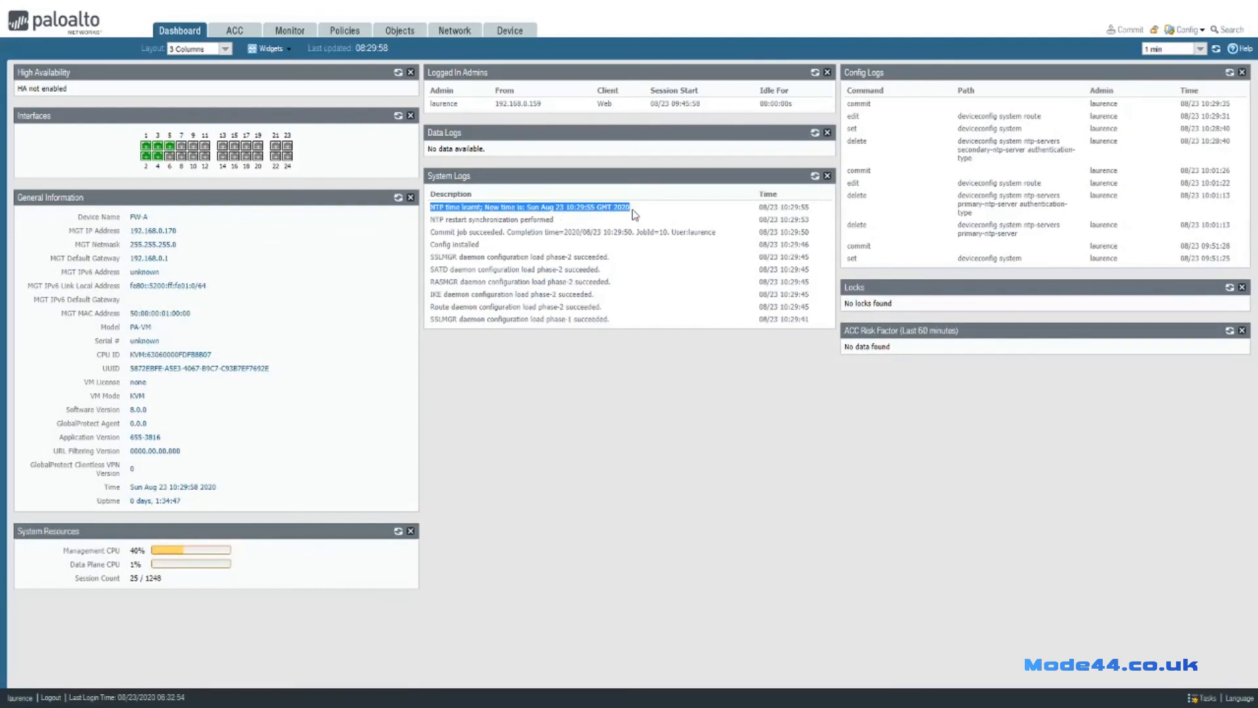
left_click_drag(431, 219, 558, 225)
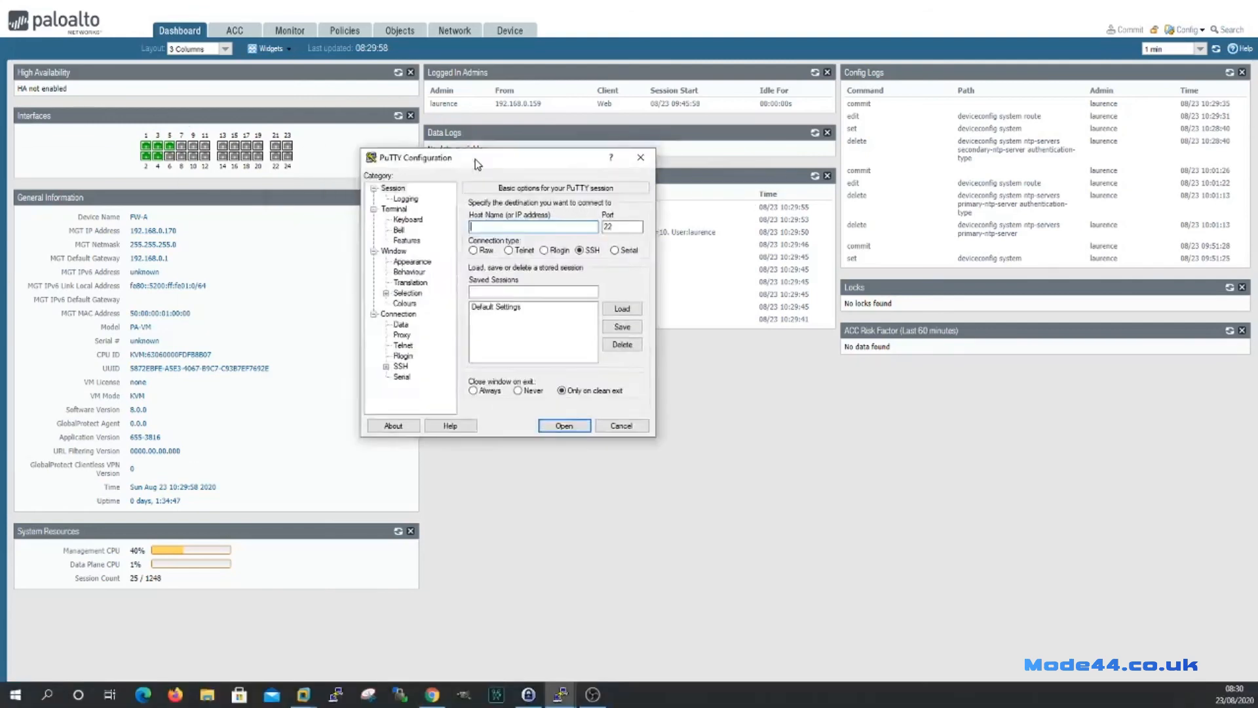
Log in to the firewall CLI over SSH at 192.168.0.170 with the admin username and password.
type("192.168.0.1")
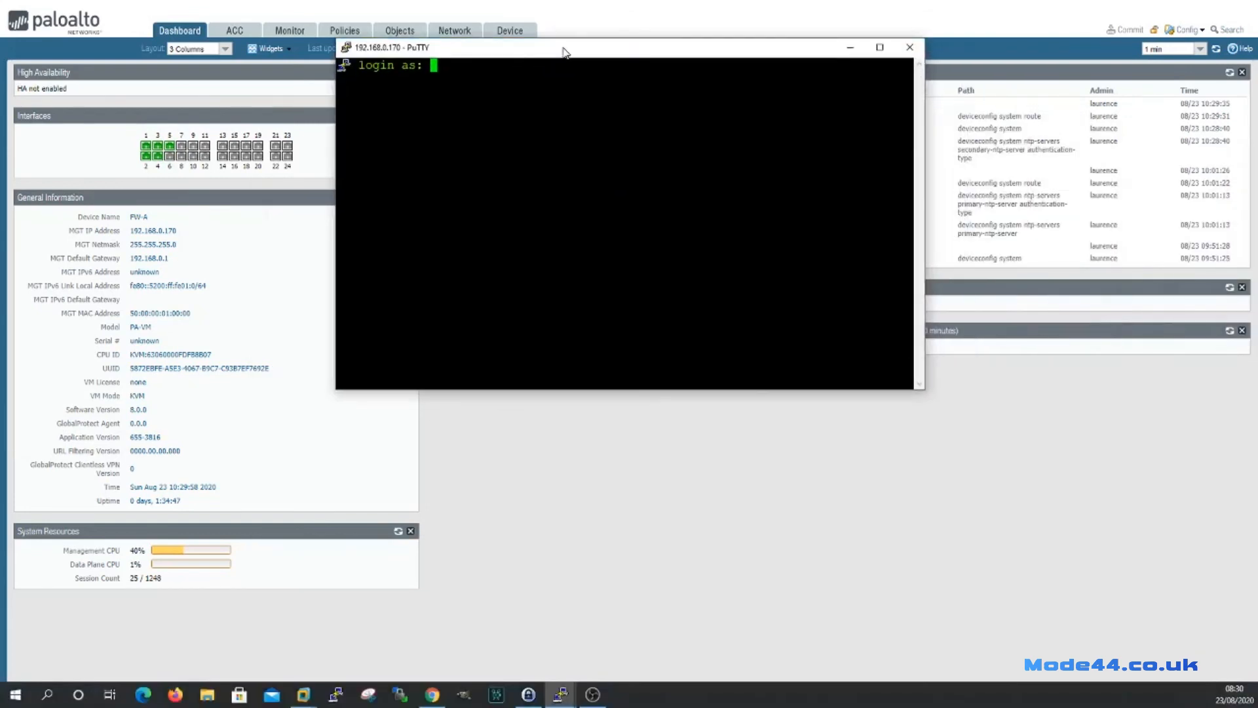
type("laurence")
key("Return")
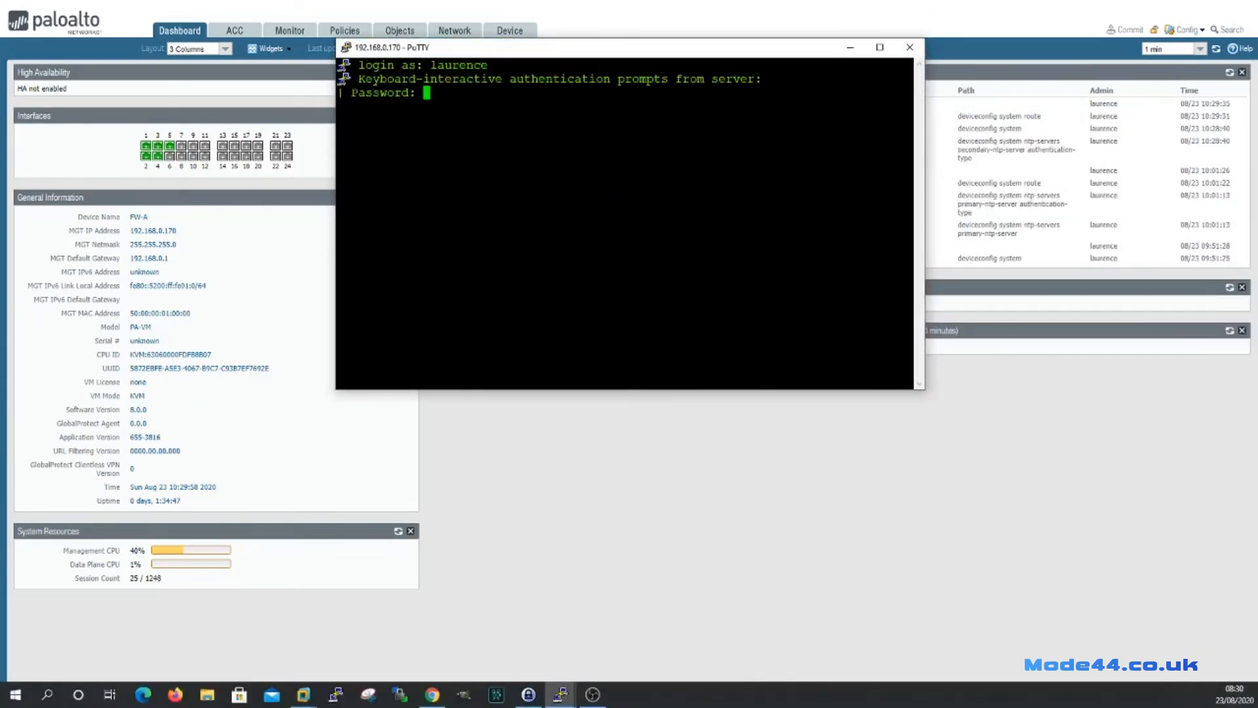
key("Return")
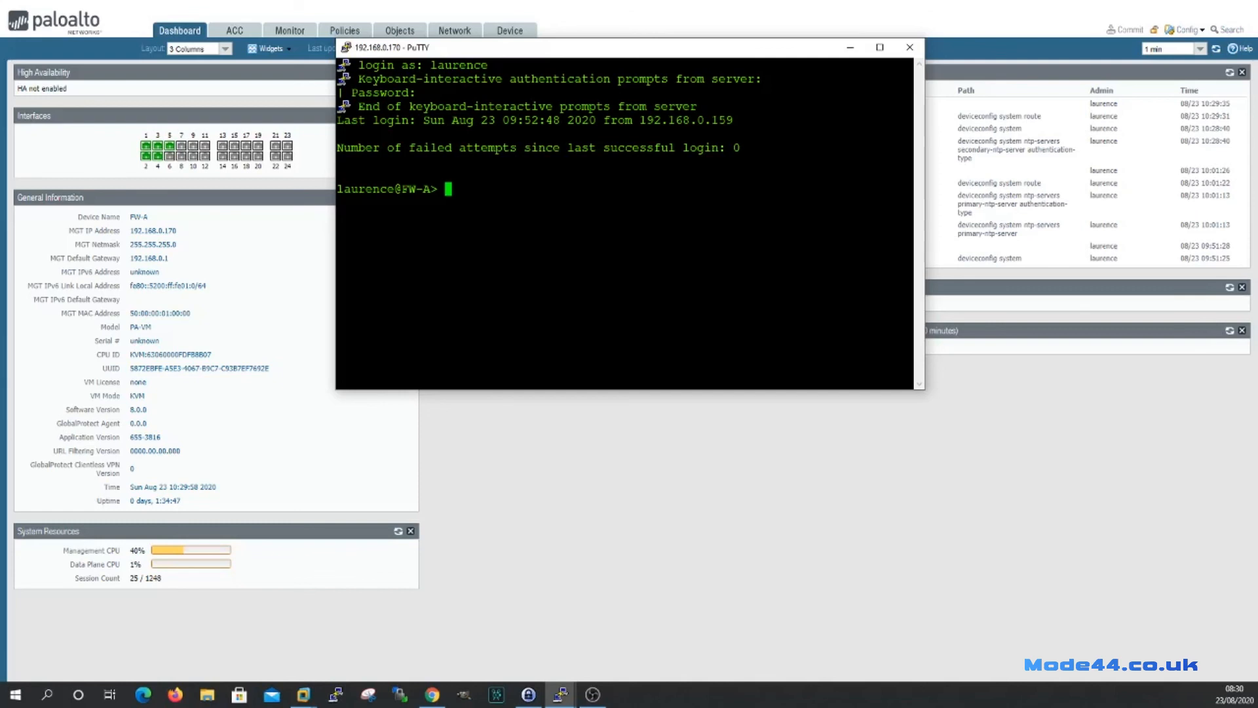
Run 'show ntp' to confirm sync with 172.16.0.2, then exit the session.
type("show ntp")
key("Return")
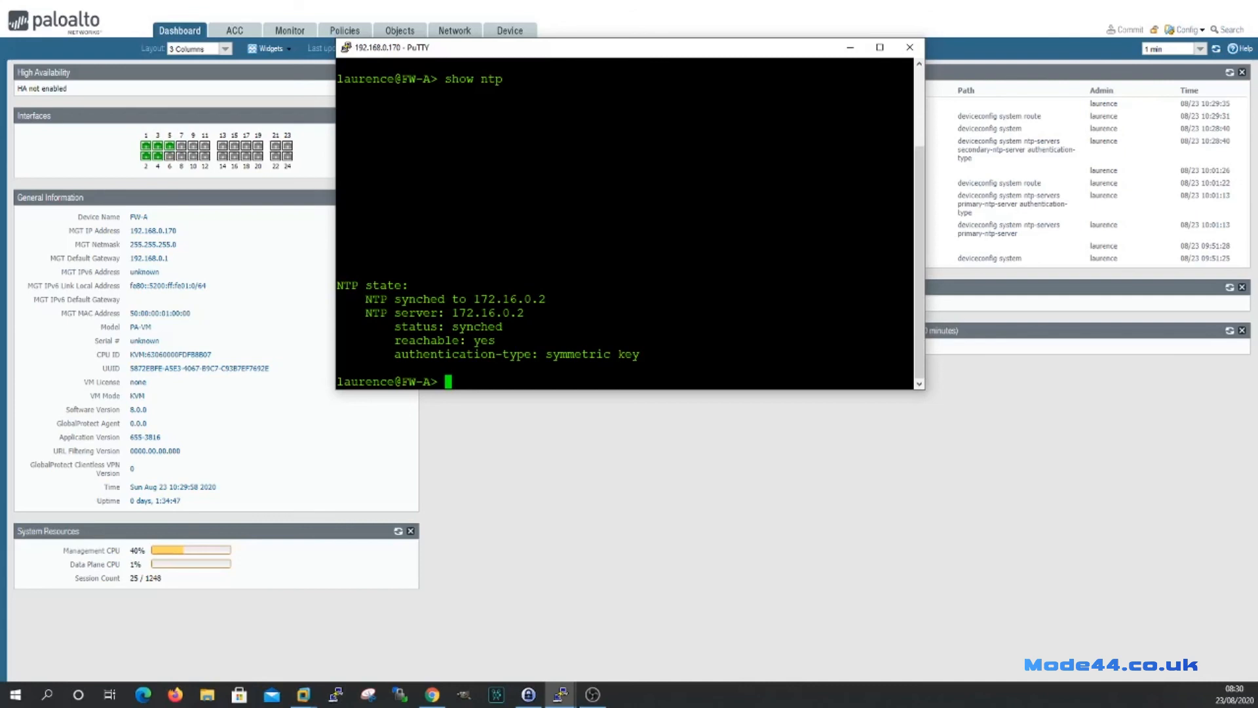
type("exit")
key("Return")
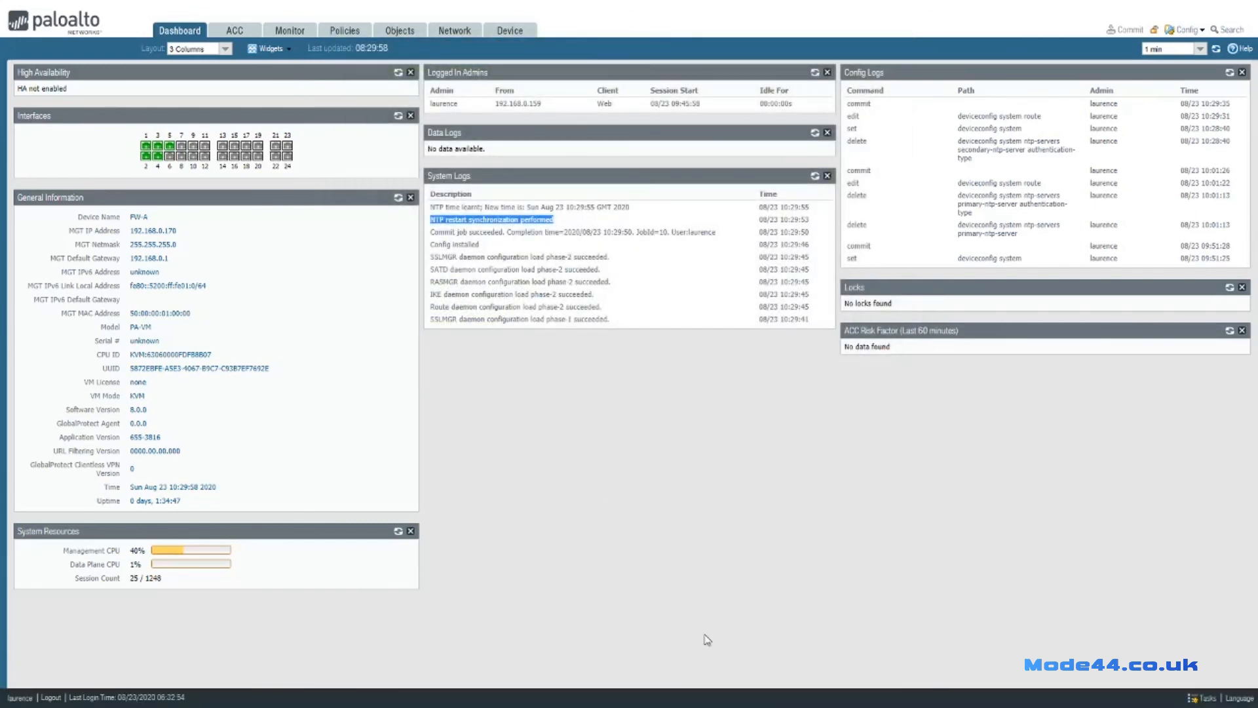